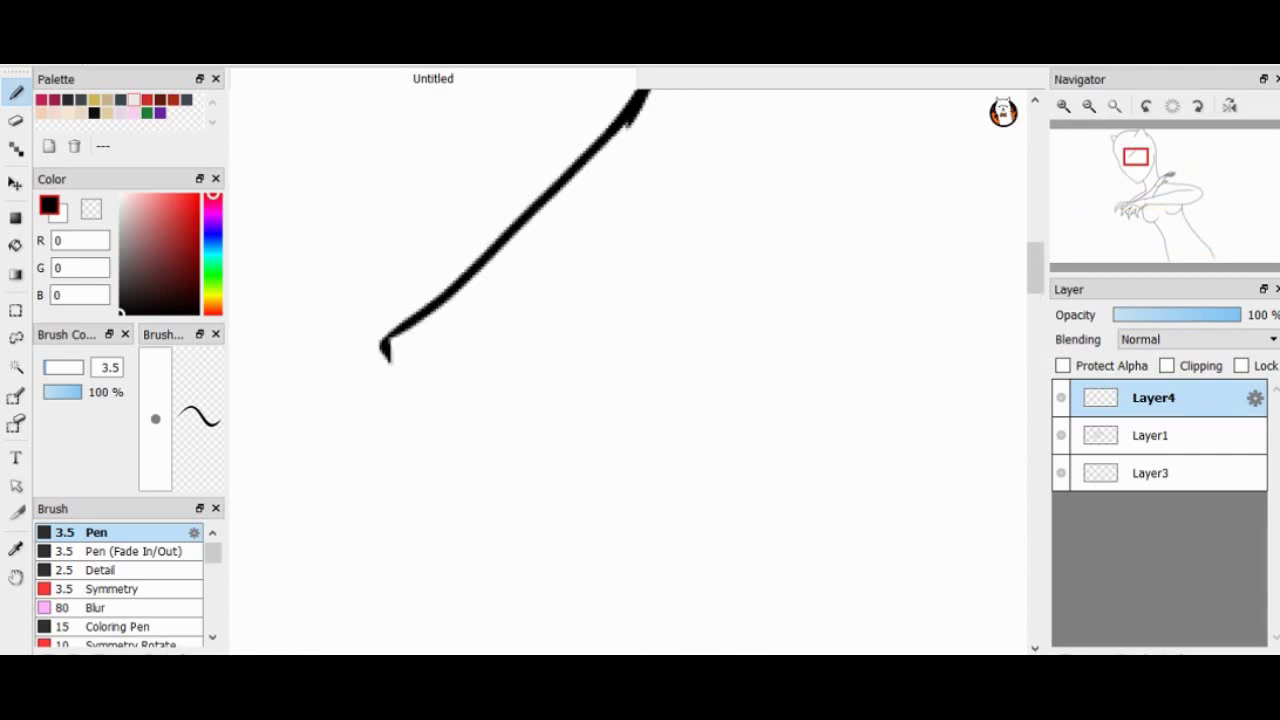
Draw the near eye on Layer4 as a closed, slanted outline with one pointed tip, using the 3.5 px black Pen.
drag(562, 420, 676, 234)
scroll(670, 236, down, 3)
scroll(670, 236, up, 2)
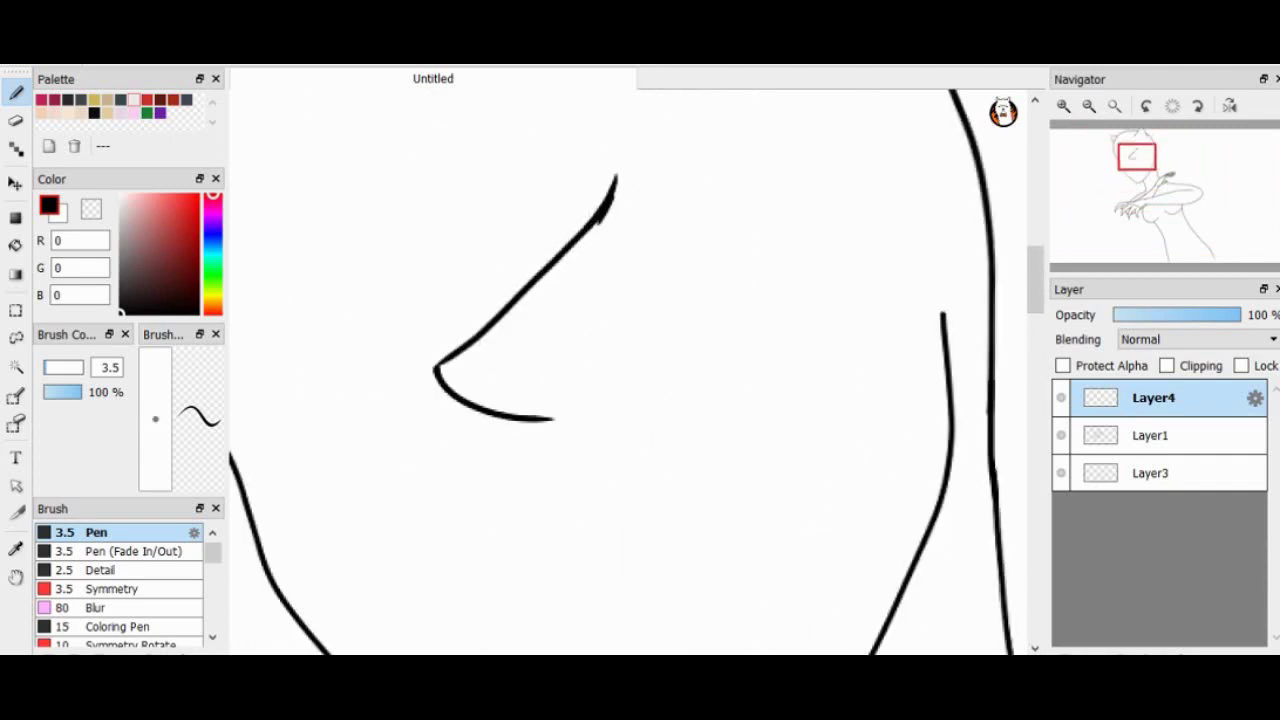
drag(553, 418, 615, 176)
scroll(615, 176, up, 2)
Transform the eye outline so its pointed tip faces down toward the nose and its wide end faces up and outward.
key(e)
scroll(600, 360, down, 3)
key(alt+s)
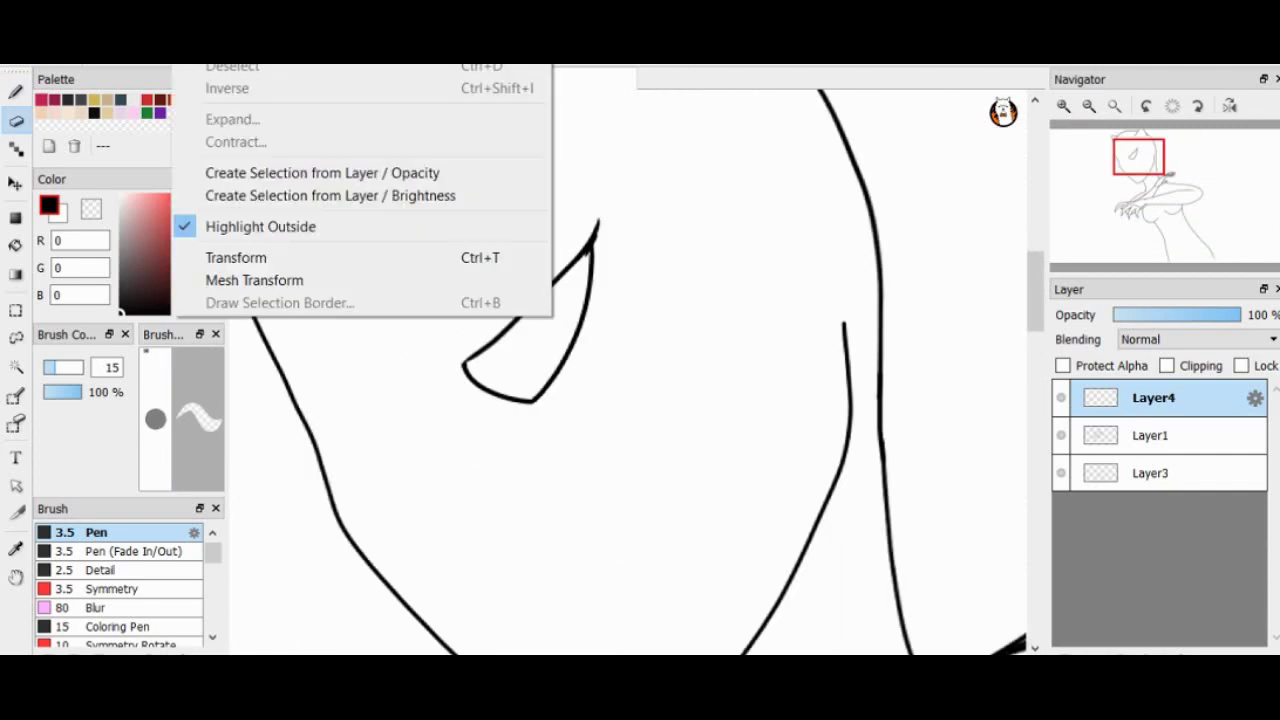
key(ctrl+t)
scroll(630, 340, down, 2)
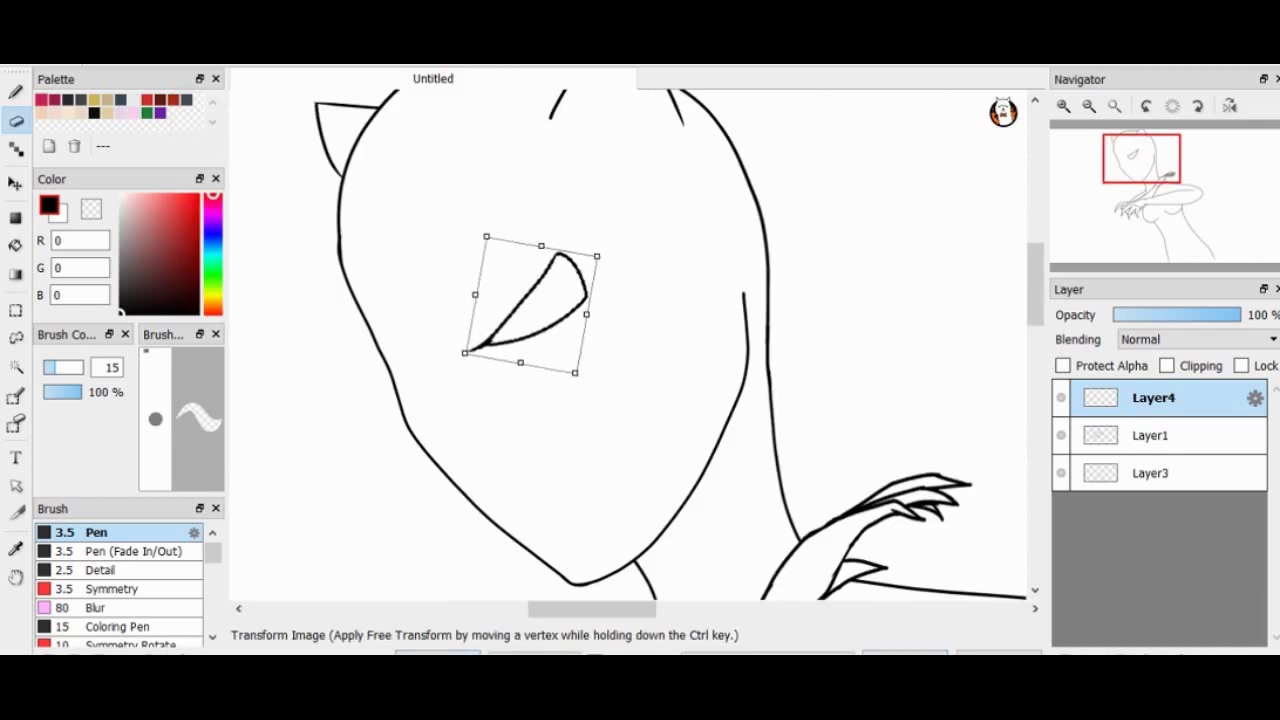
key(Return)
Add a solid black upper lid with a pointed peak to the near eye and thicken its lower and outer outline.
key(b)
scroll(545, 295, up, 2)
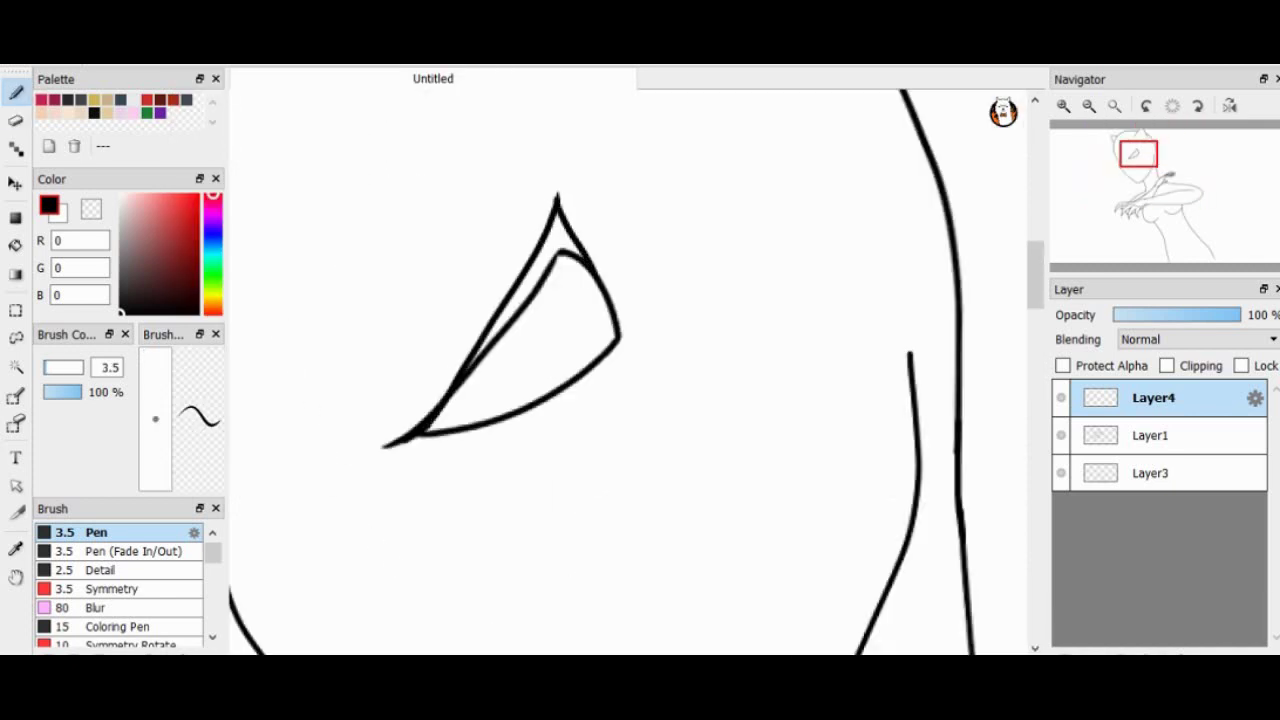
scroll(426, 424, up, 2)
scroll(627, 276, down, 2)
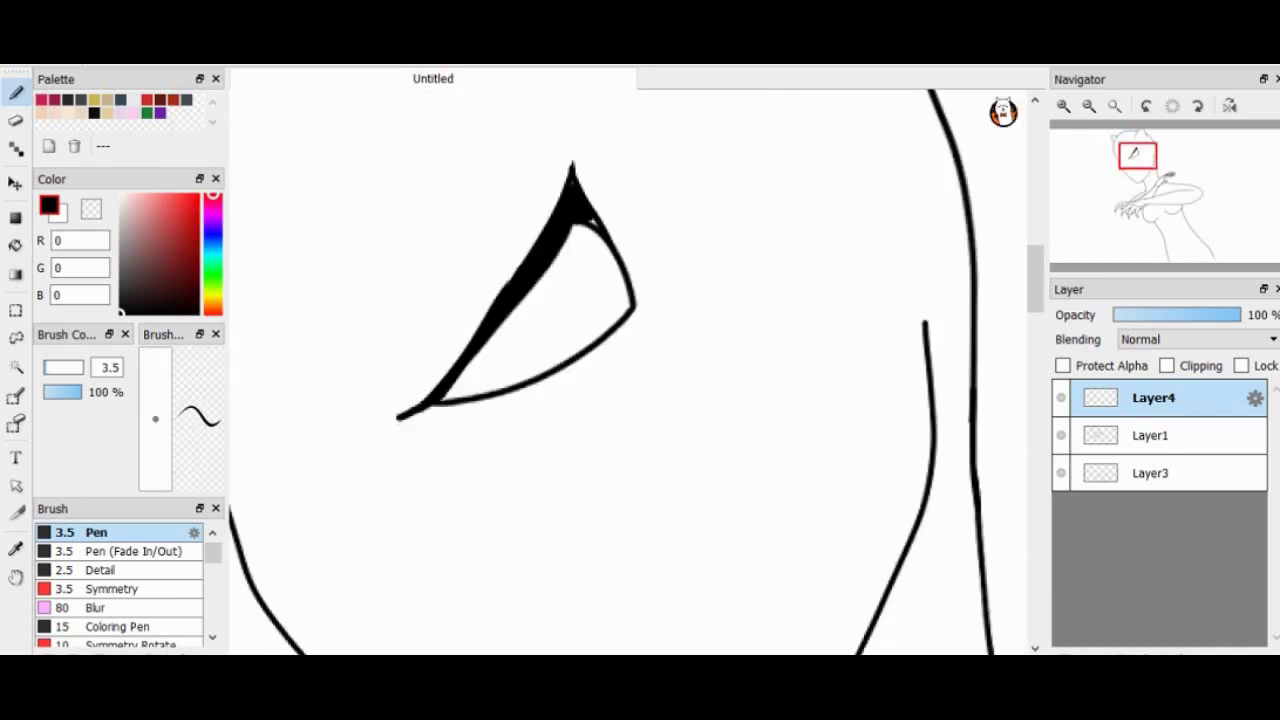
scroll(627, 276, up, 6)
scroll(465, 212, down, 4)
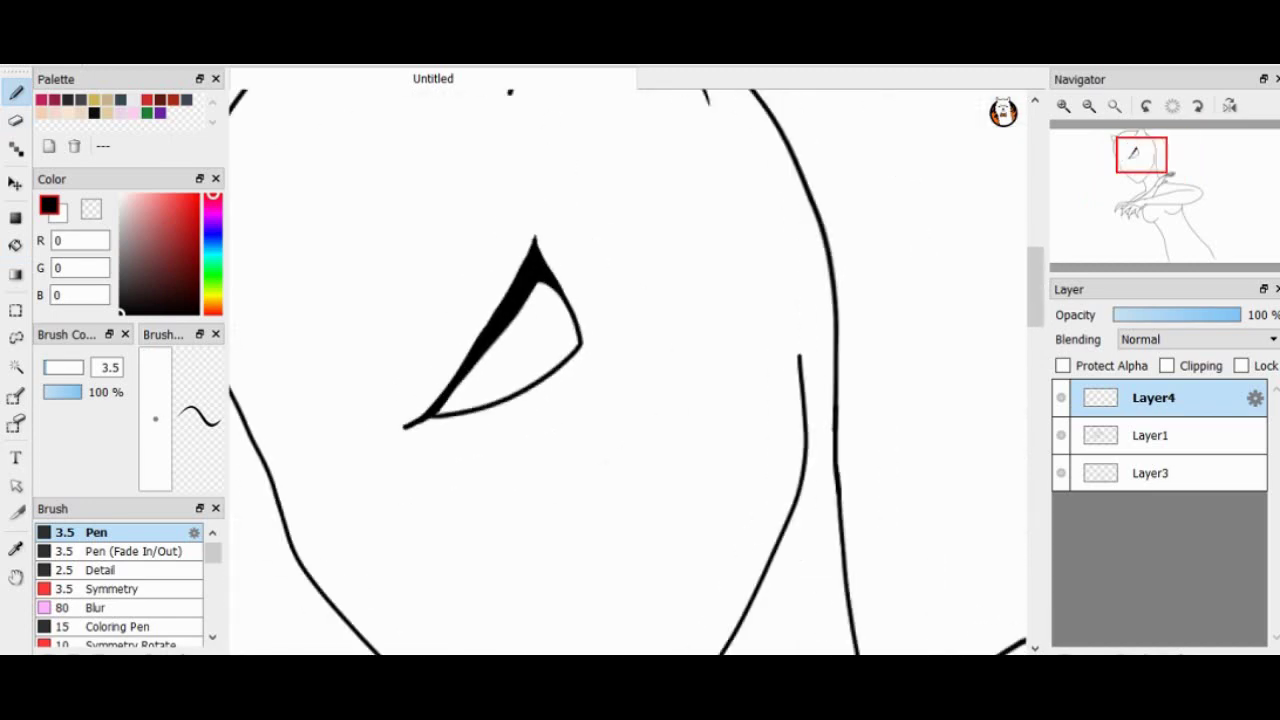
scroll(465, 212, up, 2)
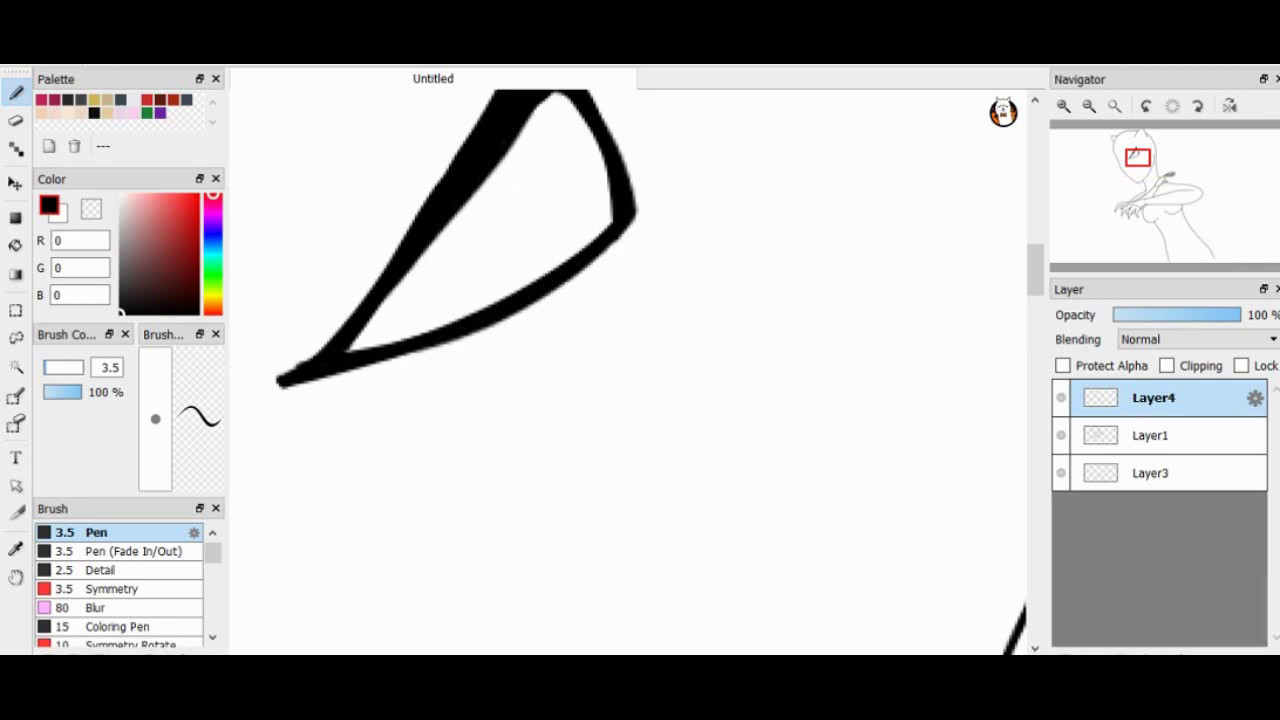
scroll(628, 372, up, 2)
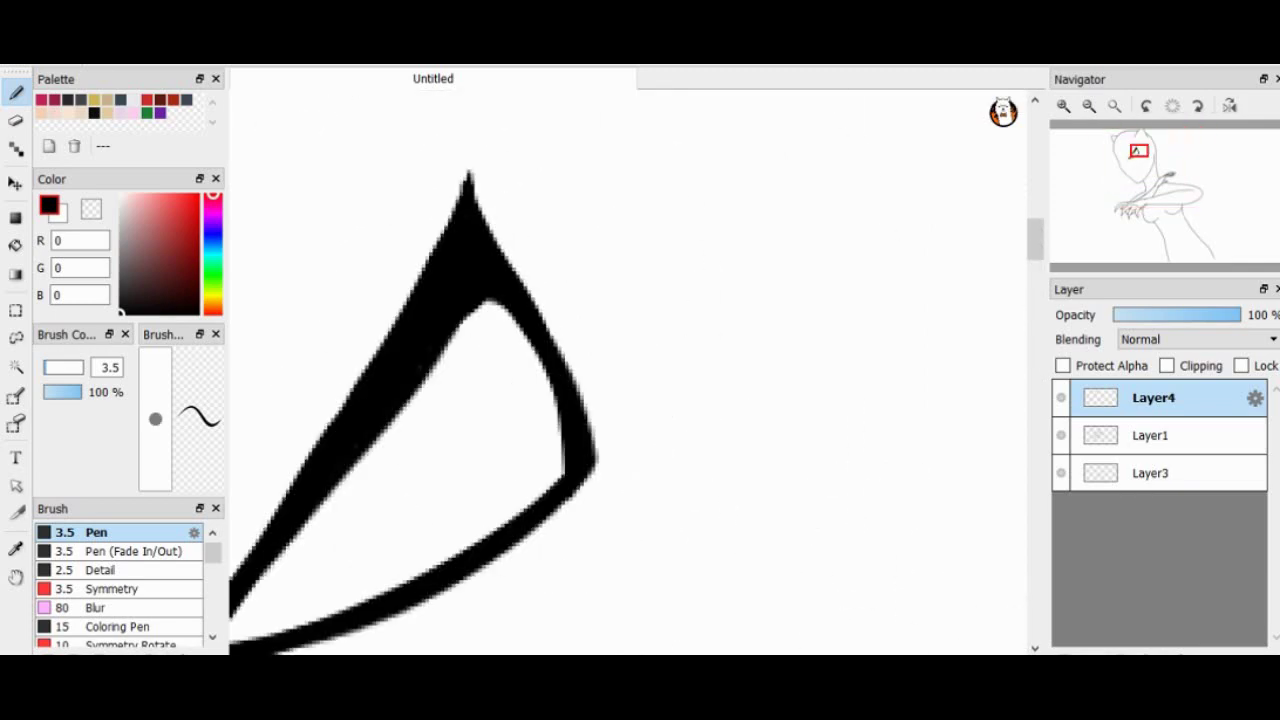
Extend the near eye's outer corner into an upward-pointing wing and fill it black.
scroll(628, 372, down, 2)
key(e)
scroll(628, 372, up, 2)
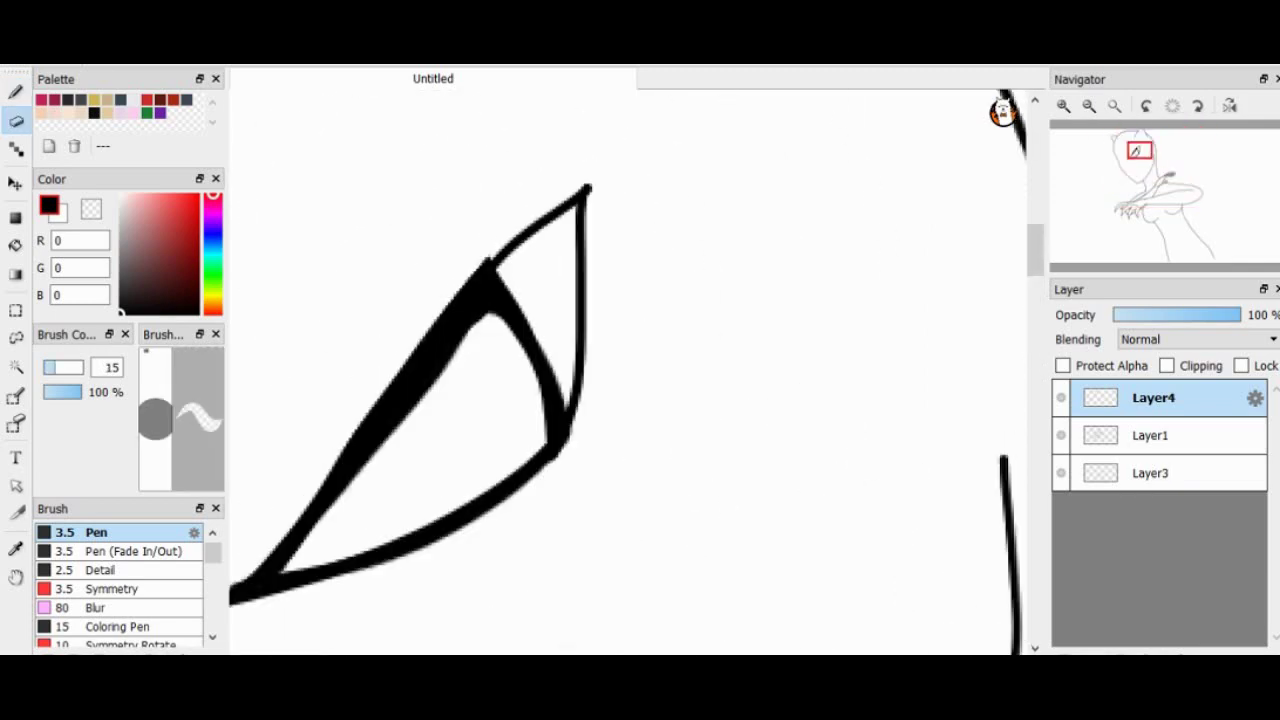
drag(587, 196, 568, 425)
key(b)
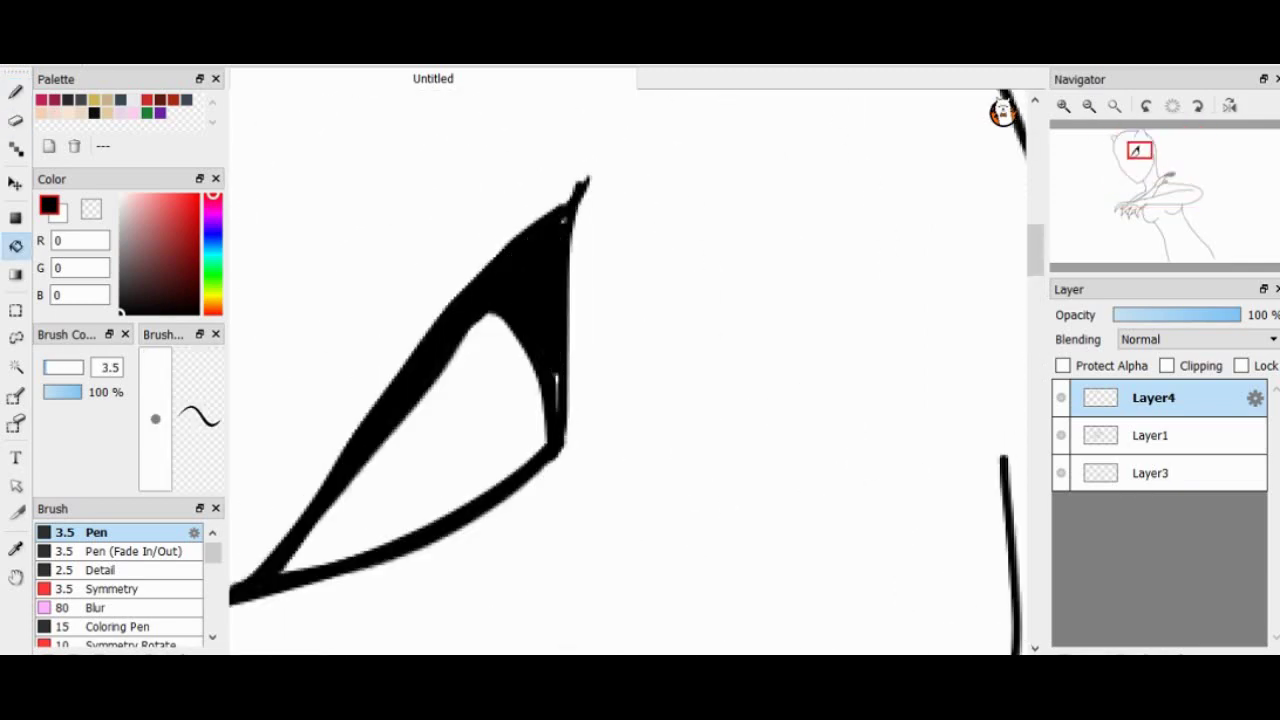
scroll(628, 372, down, 2)
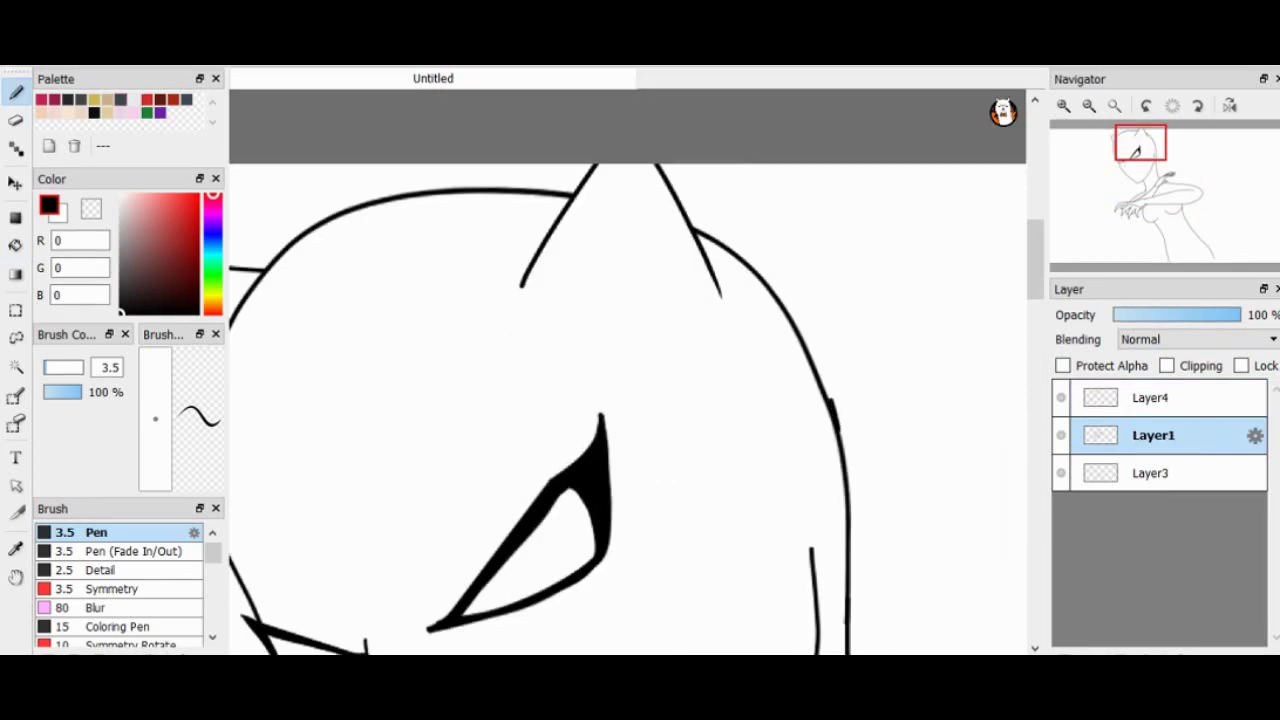
Erase the stray bump on the back-of-head outline on Layer1 and smooth the line there.
scroll(628, 372, up, 2)
key(e)
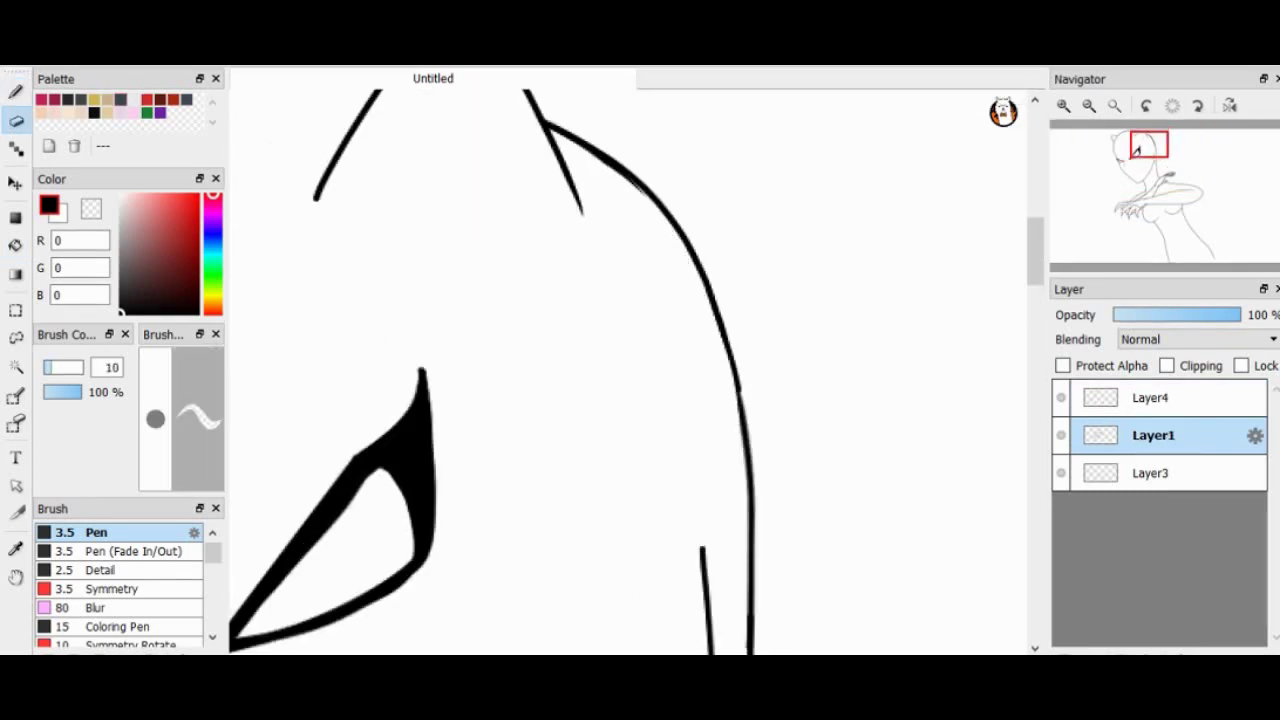
key(b)
scroll(628, 372, down, 5)
scroll(628, 372, up, 2)
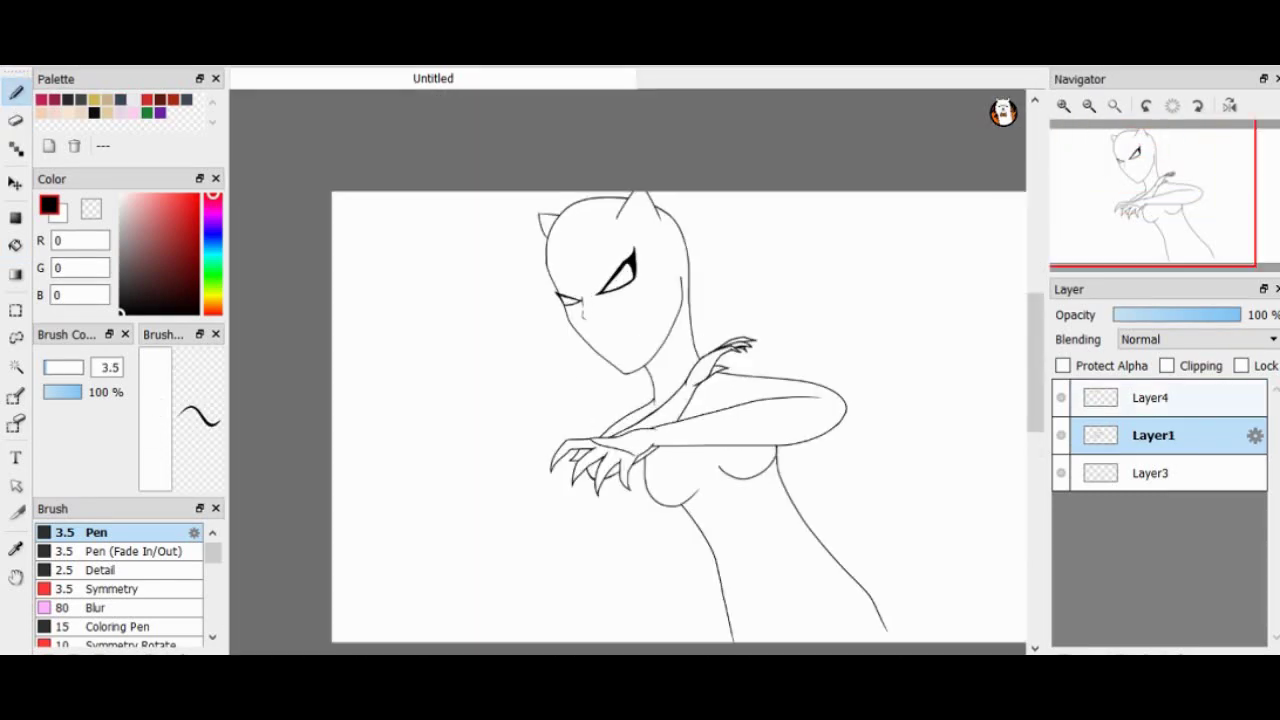
Add a new layer above Layer4.
click(1150, 397)
key(ctrl+shift+n)
scroll(628, 372, up, 3)
Lasso the nose lines on Layer4 and move them slightly away from the far eye's inner corner.
click(1153, 435)
key(l)
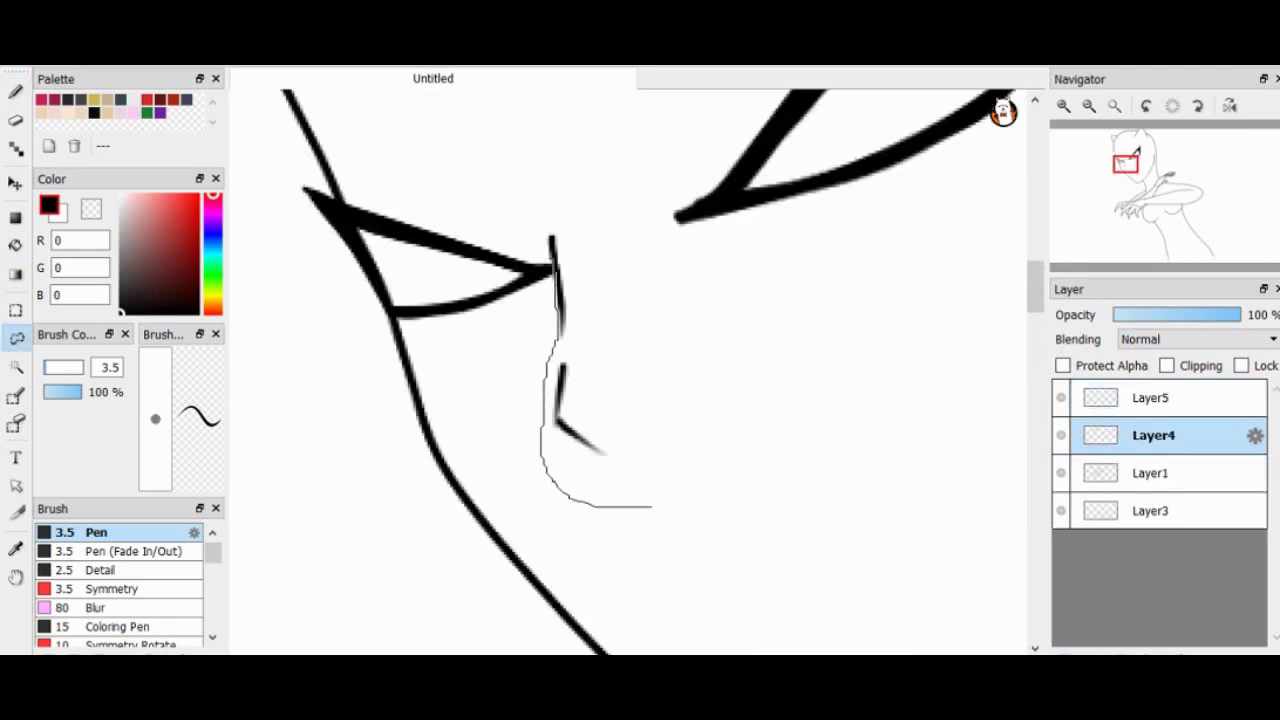
drag(651, 506, 600, 240)
key(ctrl+t)
scroll(628, 372, down, 3)
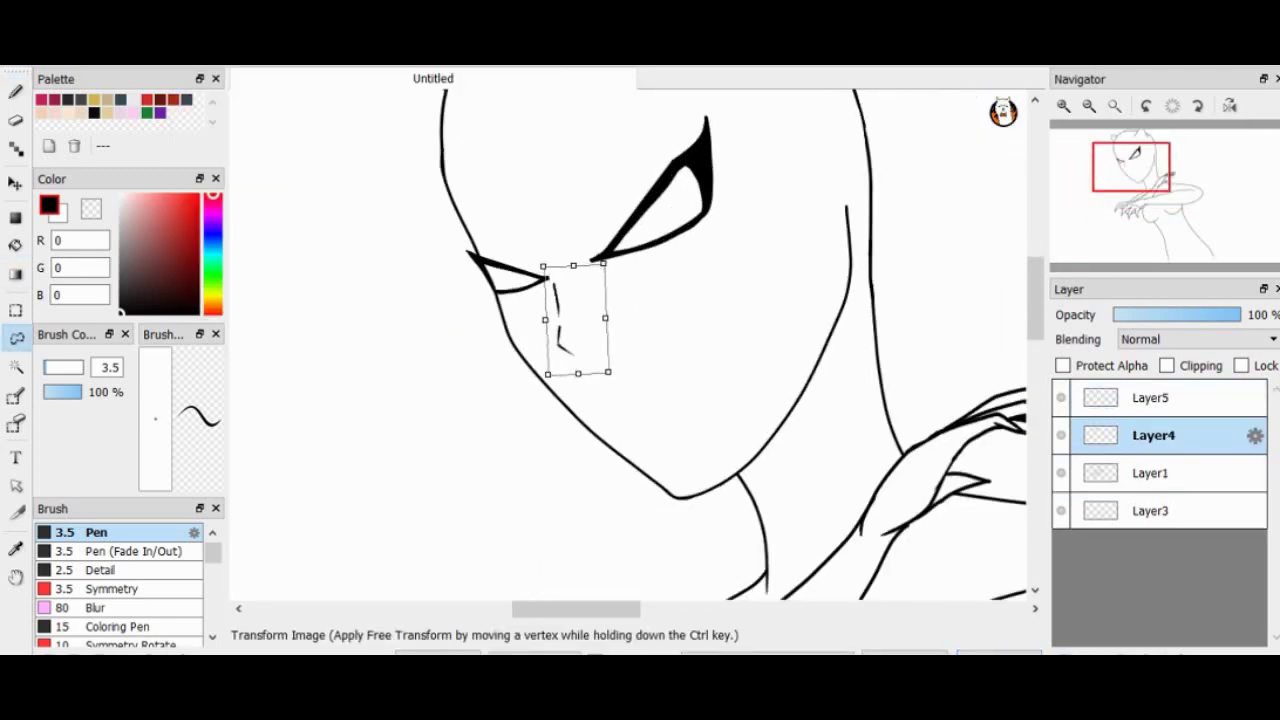
Erase the leftover stray pixels around the far eye's inner corner.
scroll(628, 372, up, 4)
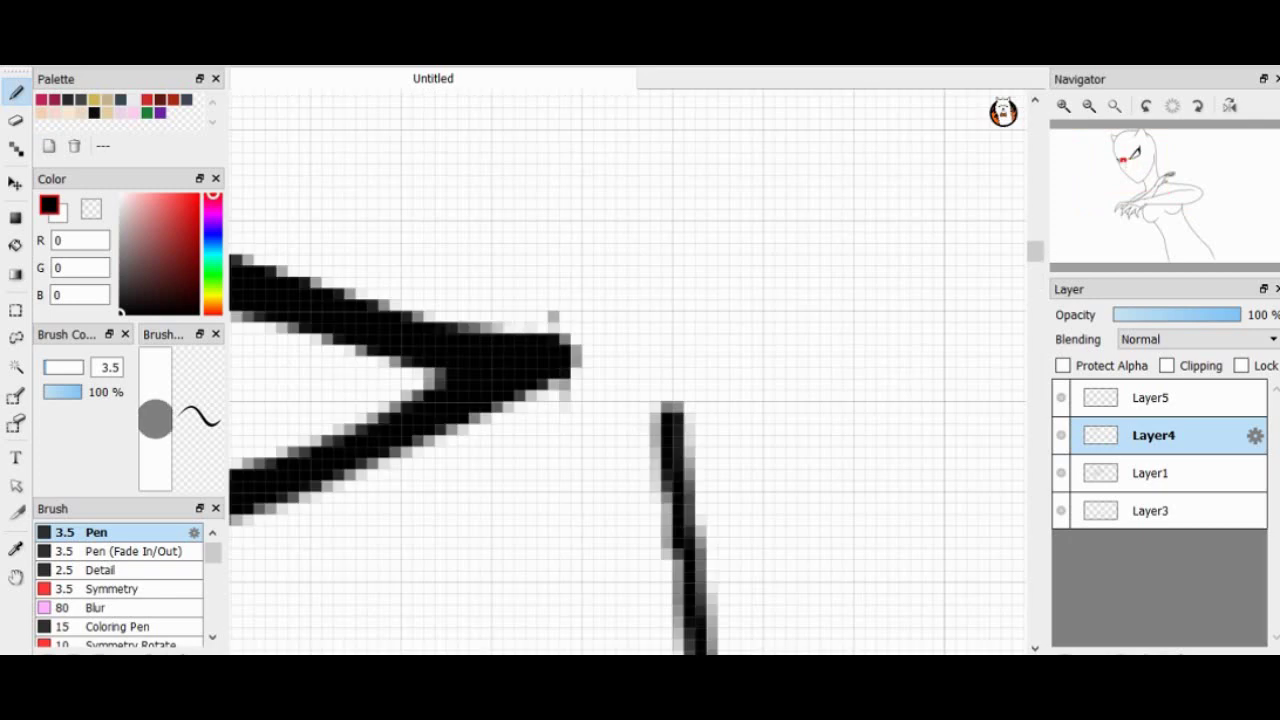
key(e)
scroll(628, 372, down, 6)
key(b)
scroll(628, 372, down, 2)
Draw a curved, pointed stripe on Layer5 running from the near ear down the forehead, and fill it black.
click(1150, 397)
scroll(628, 372, up, 5)
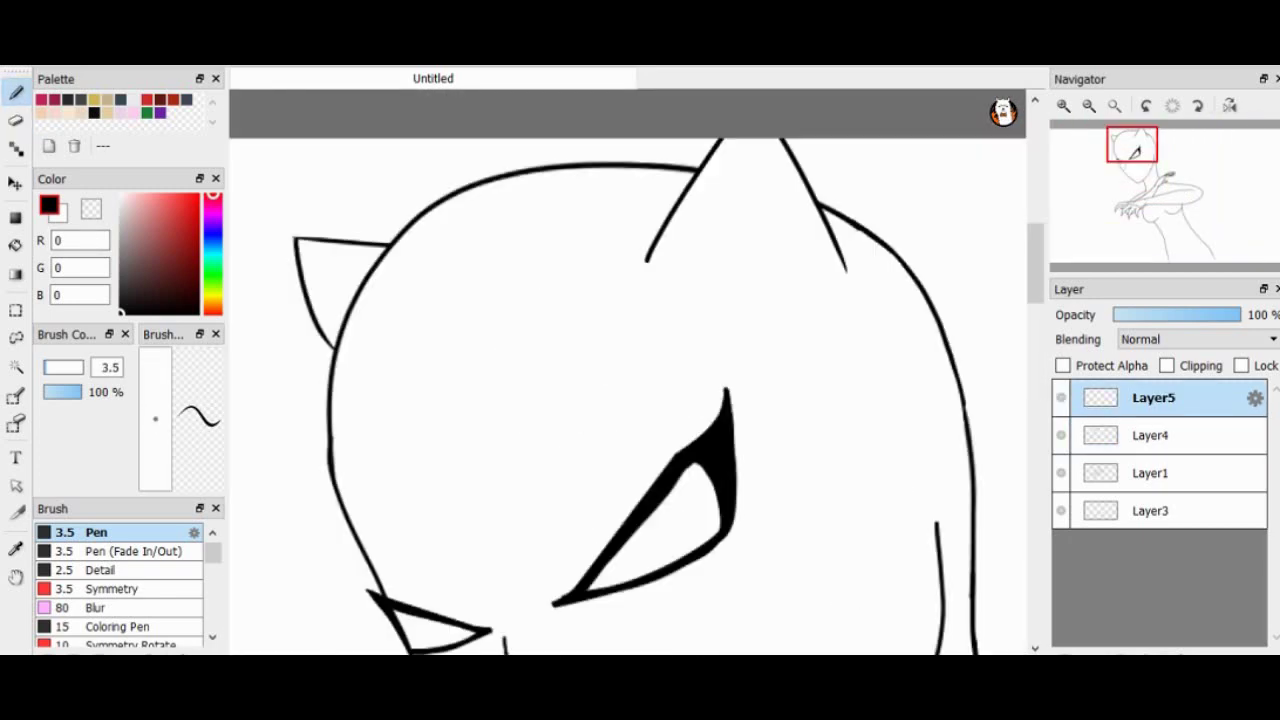
scroll(628, 372, down, 1)
scroll(628, 372, up, 3)
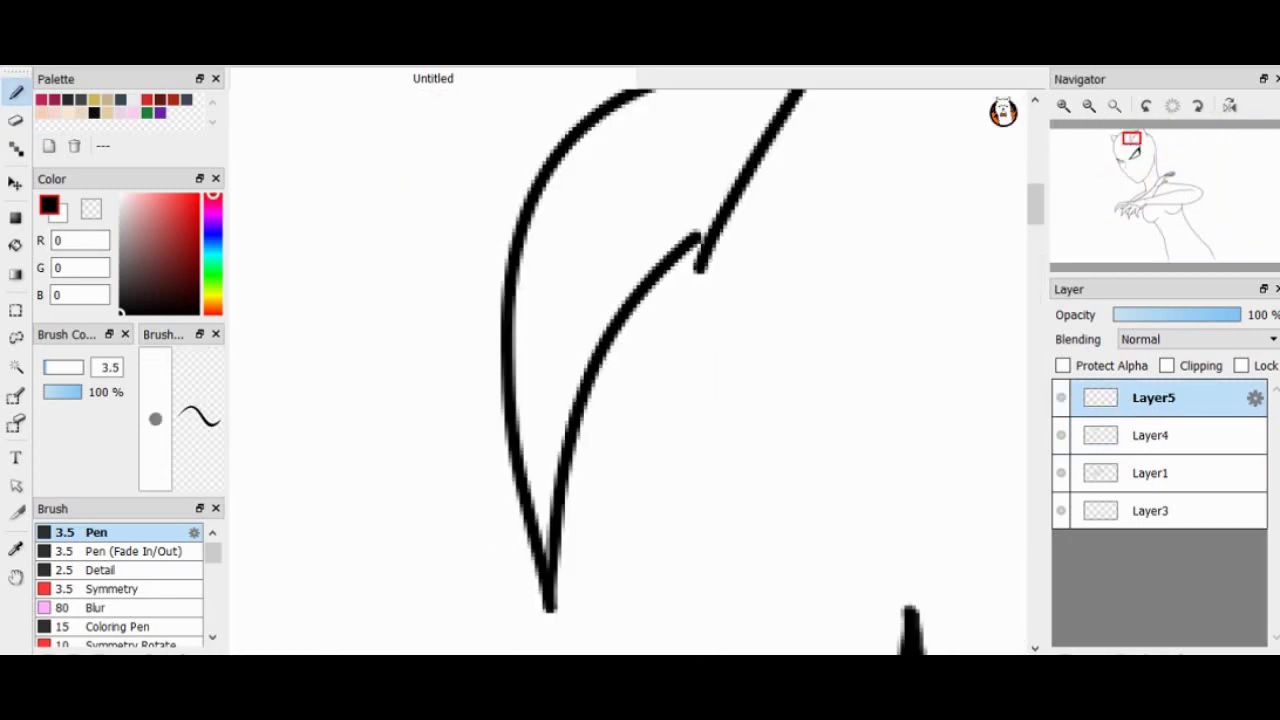
scroll(628, 372, down, 4)
scroll(628, 372, up, 1)
scroll(628, 372, down, 3)
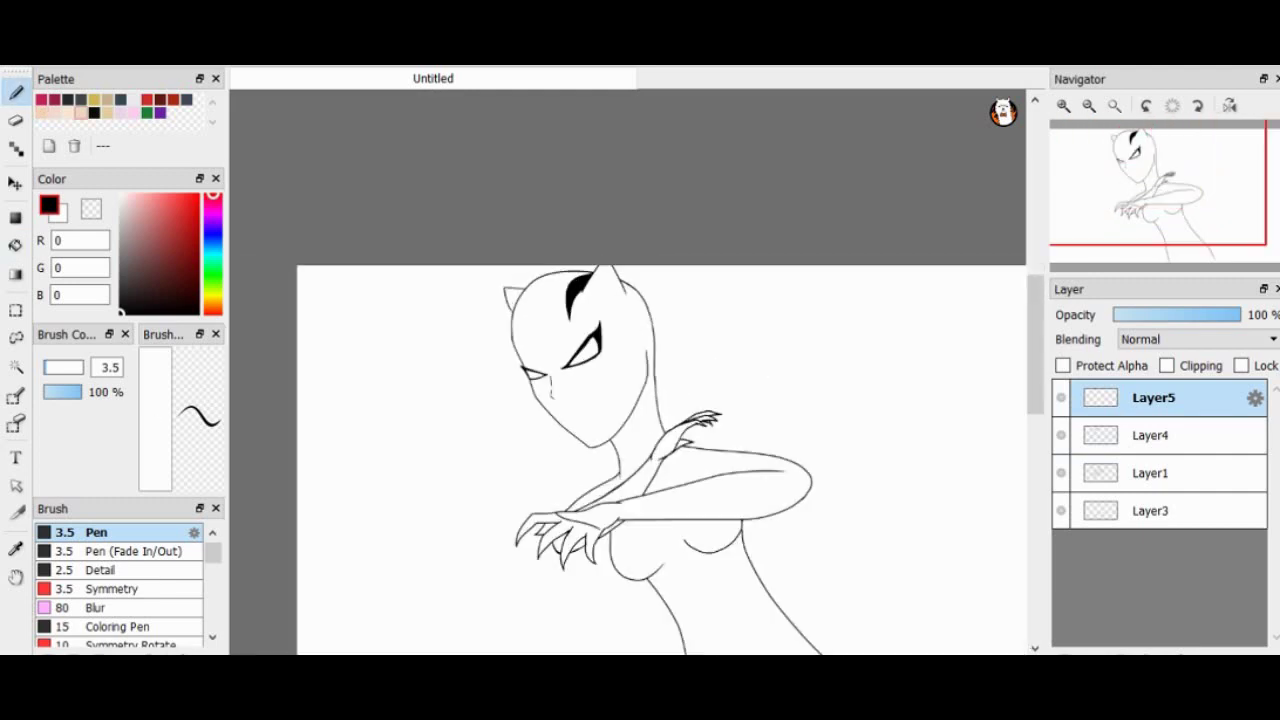
Draw a small rounded brow spot above the near eye's inner corner and fill it black.
scroll(628, 372, up, 4)
scroll(628, 372, up, 1)
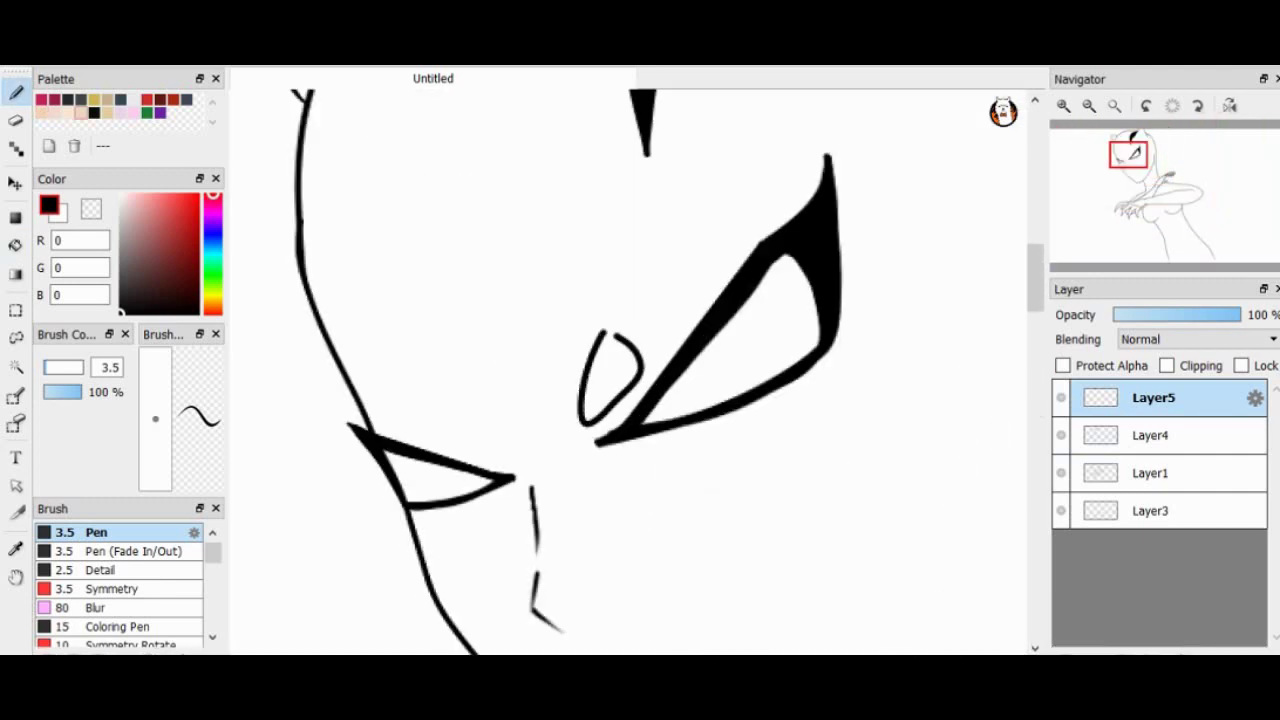
scroll(597, 325, up, 2)
key(g)
click(597, 325)
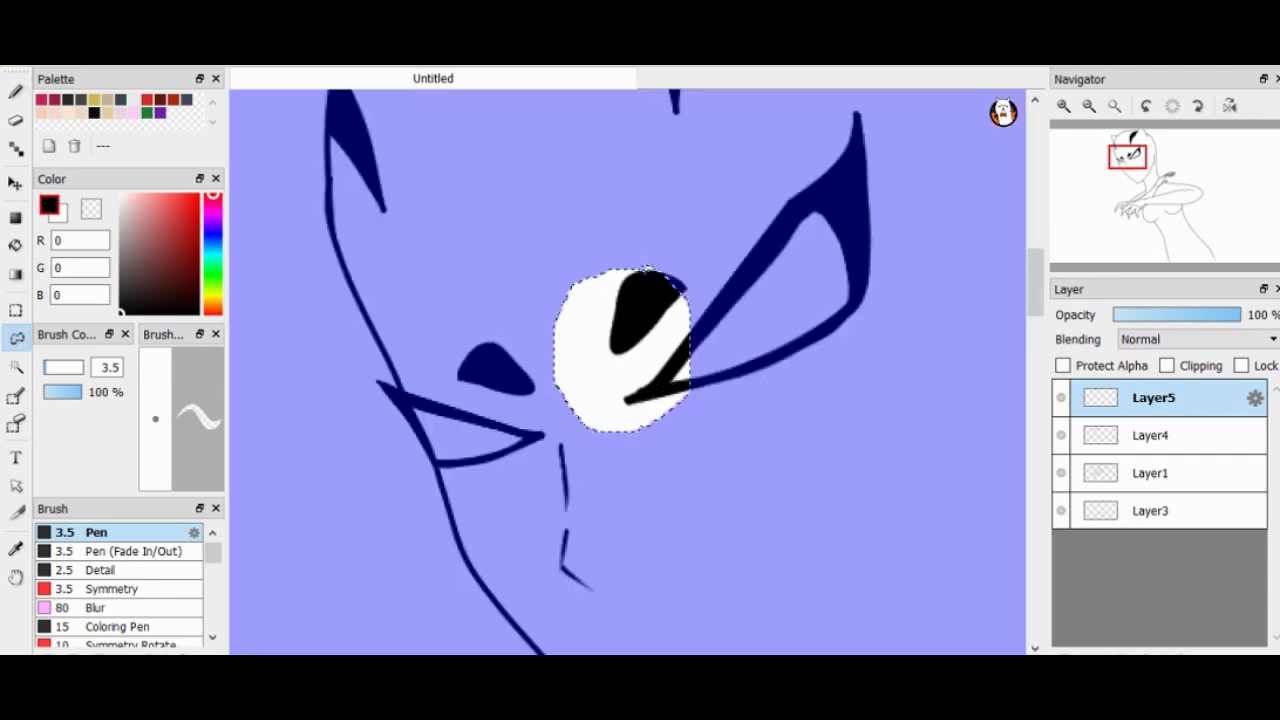
Lasso the brow spots above the eyes and adjust their placement with Transform.
scroll(628, 372, down, 3)
scroll(628, 372, up, 3)
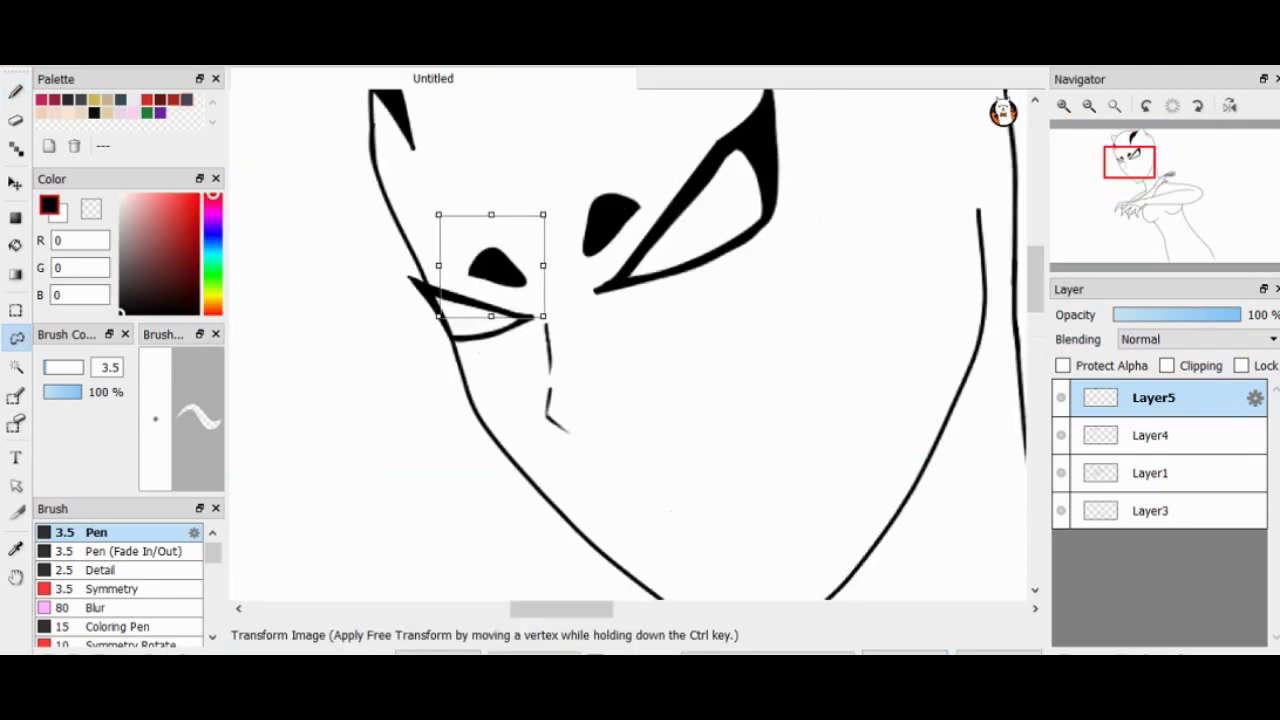
scroll(580, 290, down, 1)
key(b)
scroll(630, 345, down, 3)
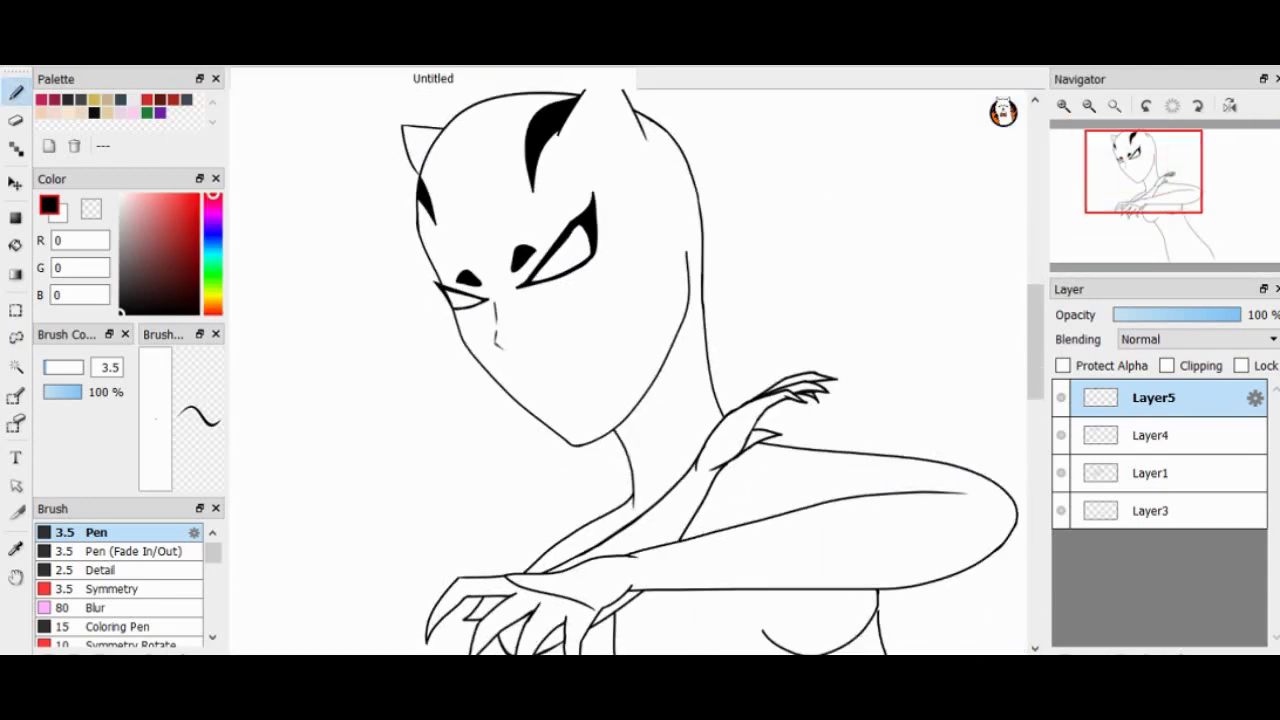
Draw a wide, bent stripe from below the near eye across the cheek to the jaw line and fill it black.
scroll(630, 345, up, 5)
scroll(628, 372, right, 2)
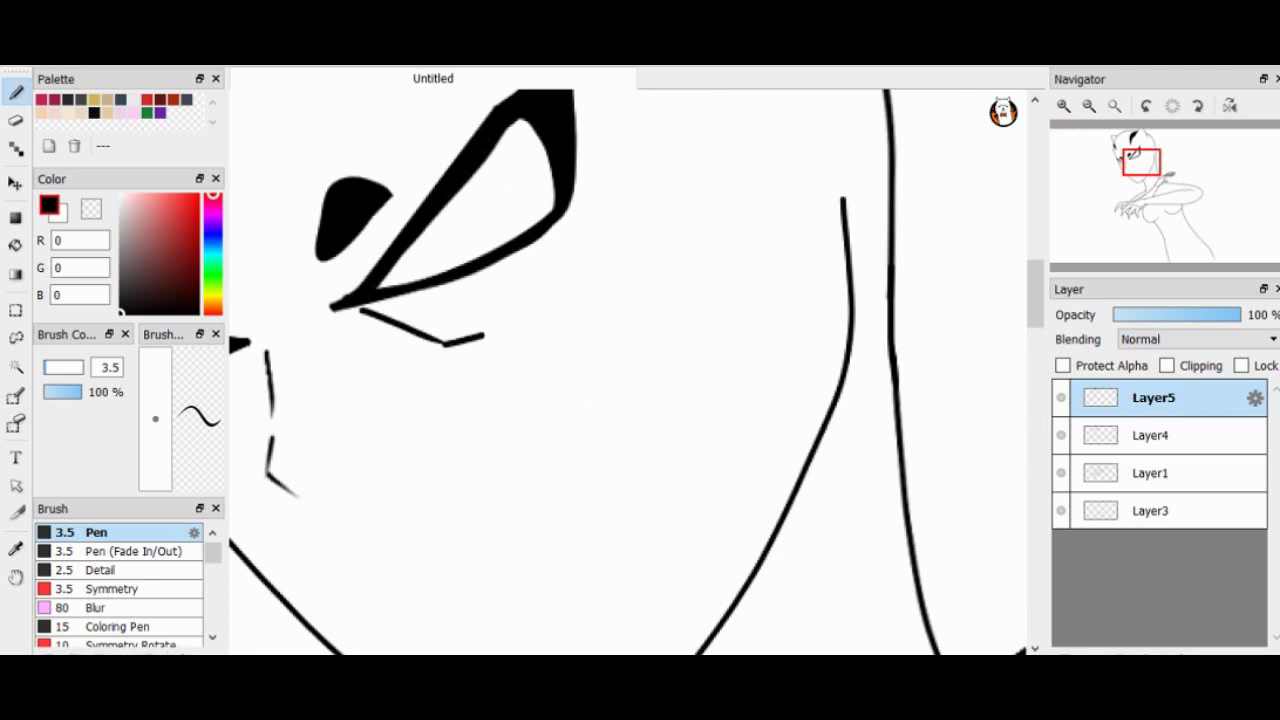
drag(757, 270, 855, 303)
scroll(855, 303, down, 1)
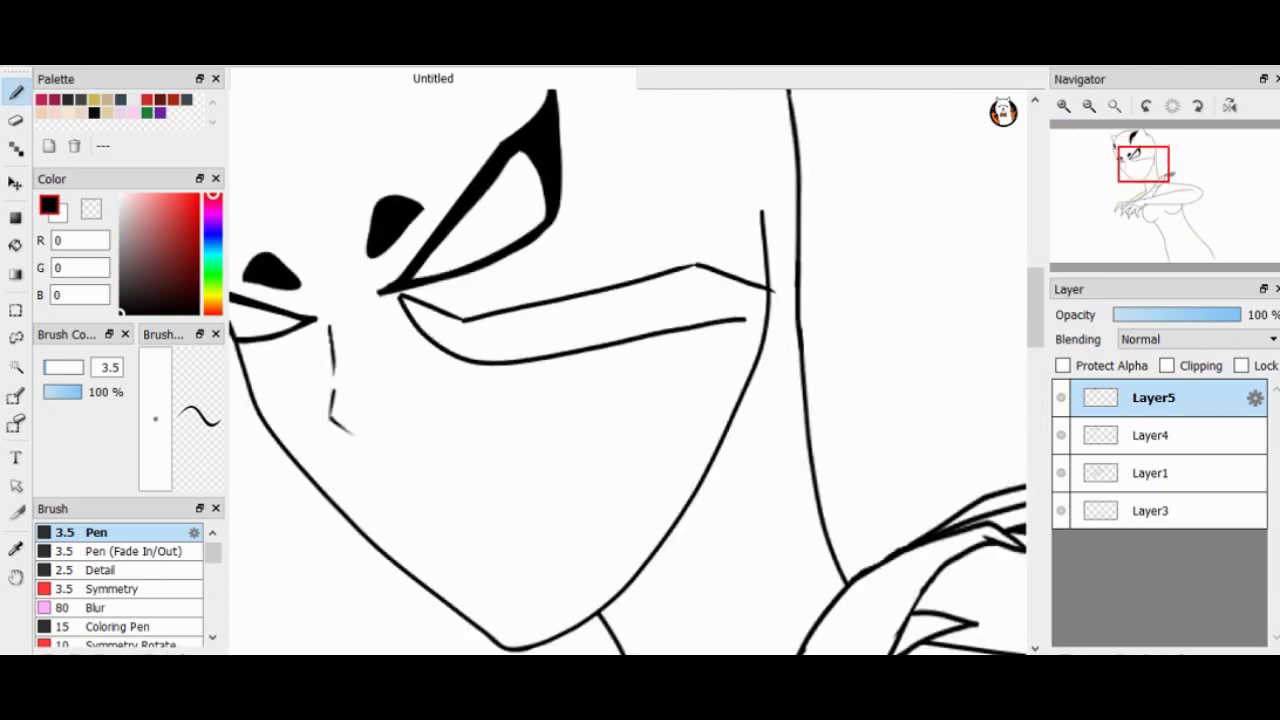
scroll(628, 372, up, 4)
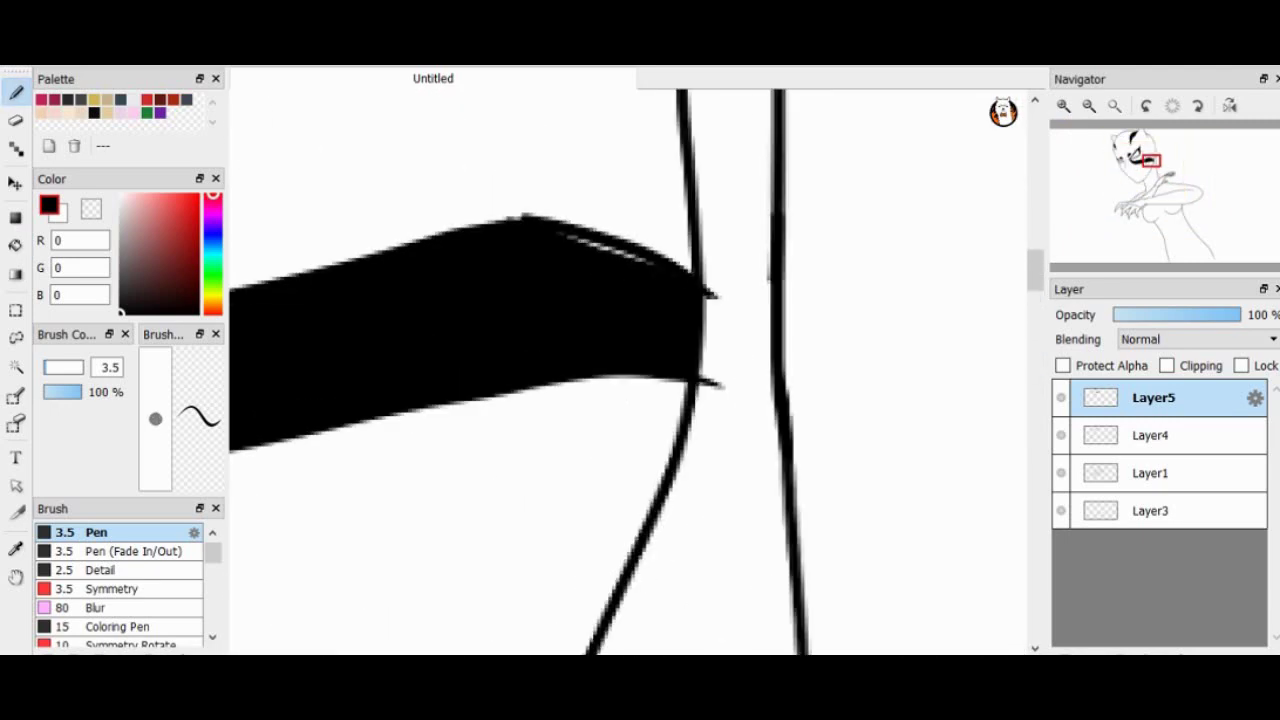
Erase the cheek stripe's overhang past the jaw line, then slim and smooth its lower and upper edges.
key(e)
scroll(628, 372, down, 5)
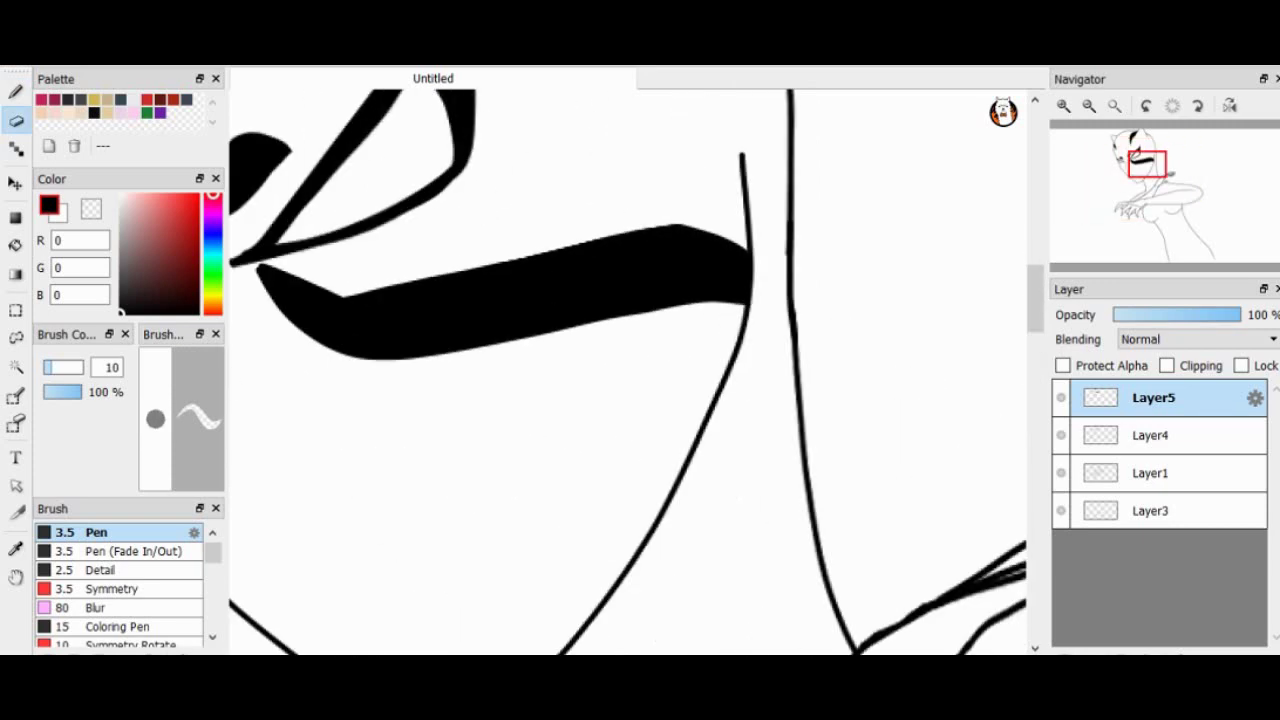
scroll(548, 306, up, 3)
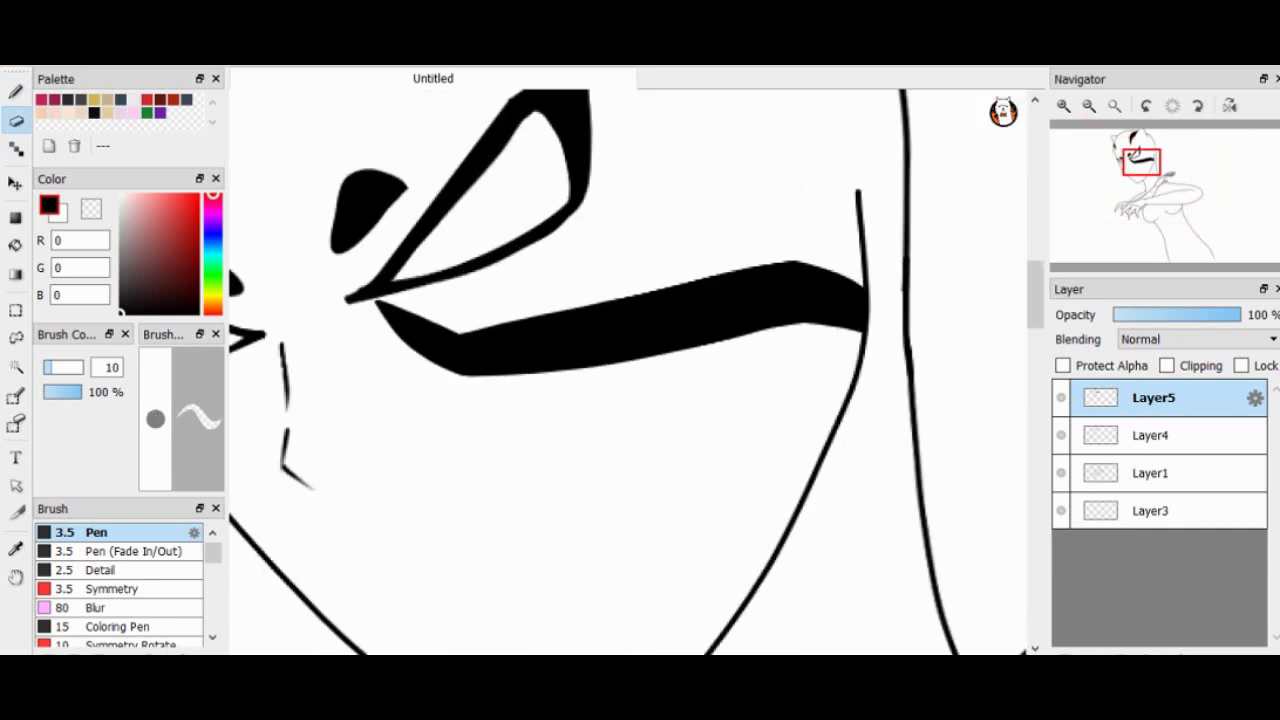
key(b)
scroll(628, 372, down, 5)
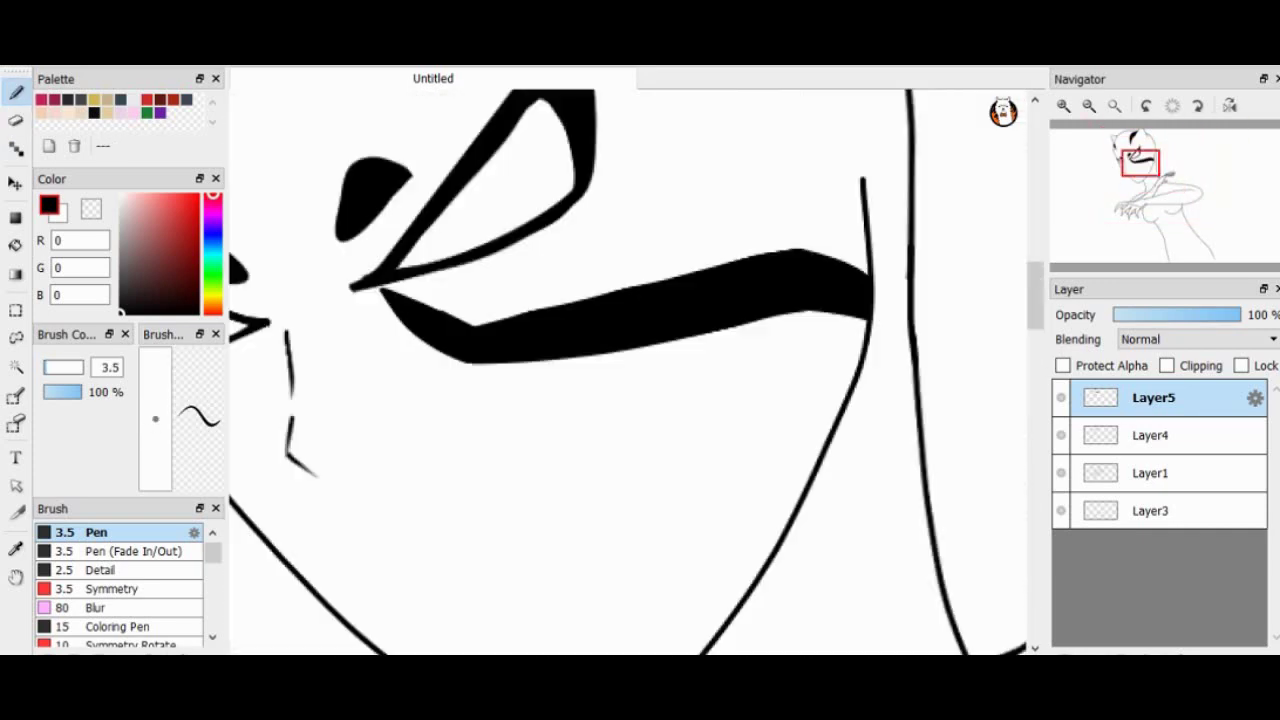
Duplicate Layer5 and transform the copied cheek stripe into a shorter, tilted second stripe below the first.
key(ctrl+shift+d)
key(l)
key(ctrl+t)
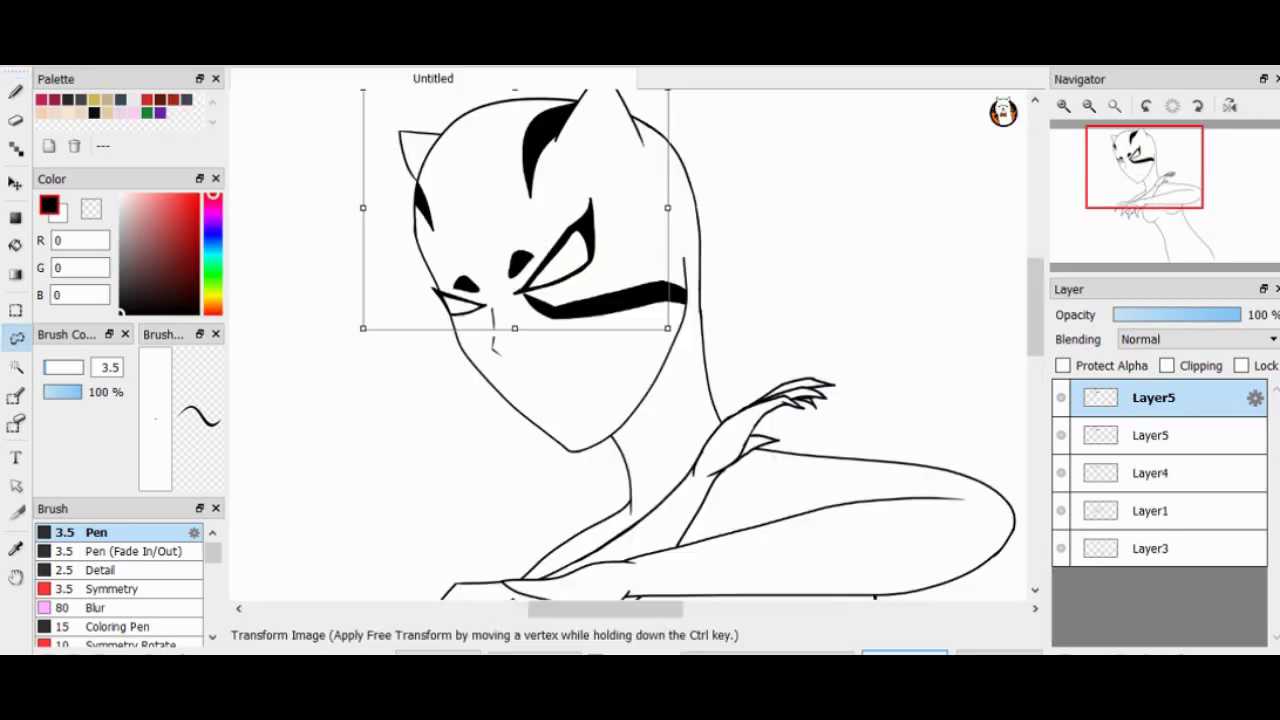
scroll(628, 372, down, 5)
scroll(628, 372, up, 5)
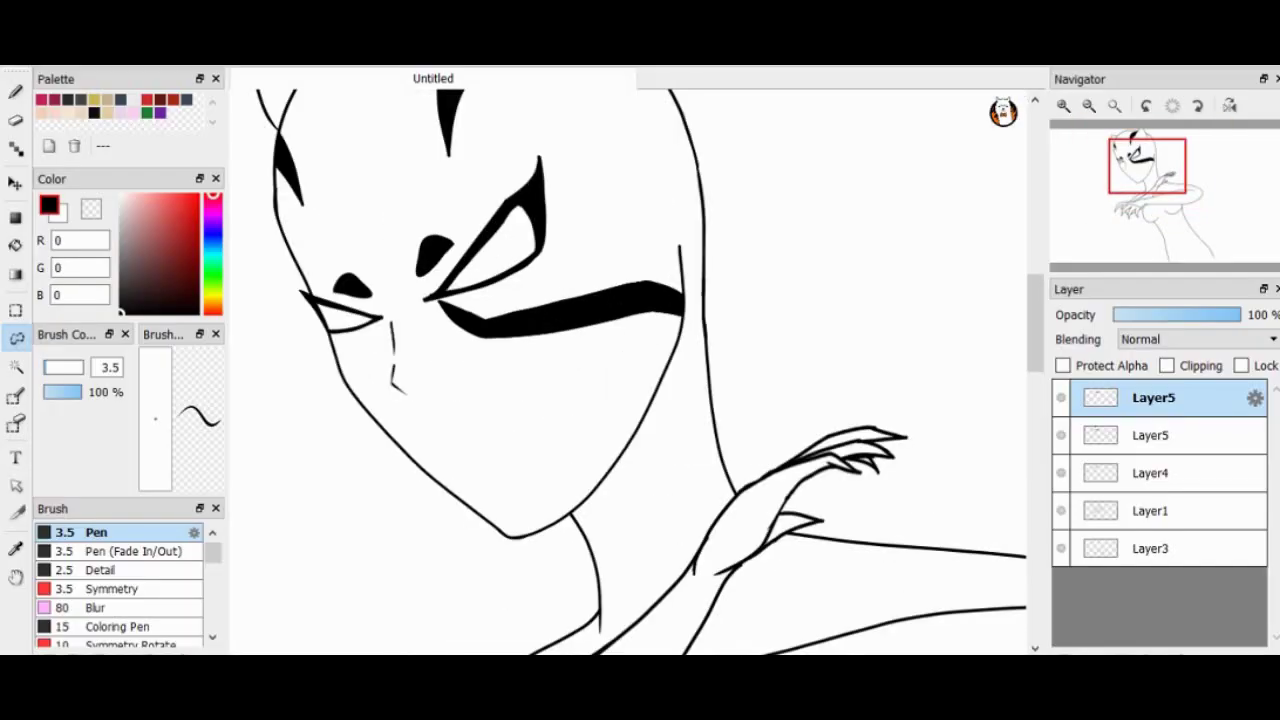
key(ctrl+t)
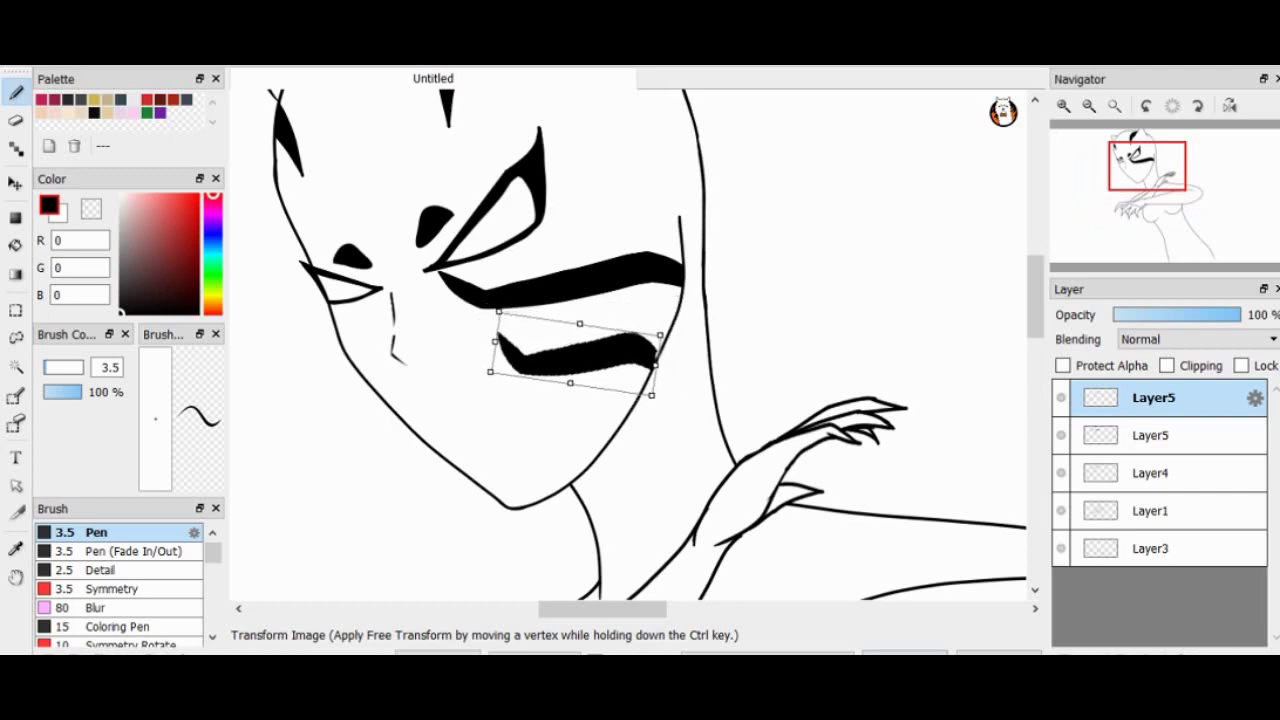
key(Return)
Sharpen the lower cheek stripe's inner tip and trim its outer end to the jaw line.
scroll(628, 372, up, 10)
scroll(628, 372, down, 10)
scroll(628, 372, up, 8)
scroll(628, 372, down, 9)
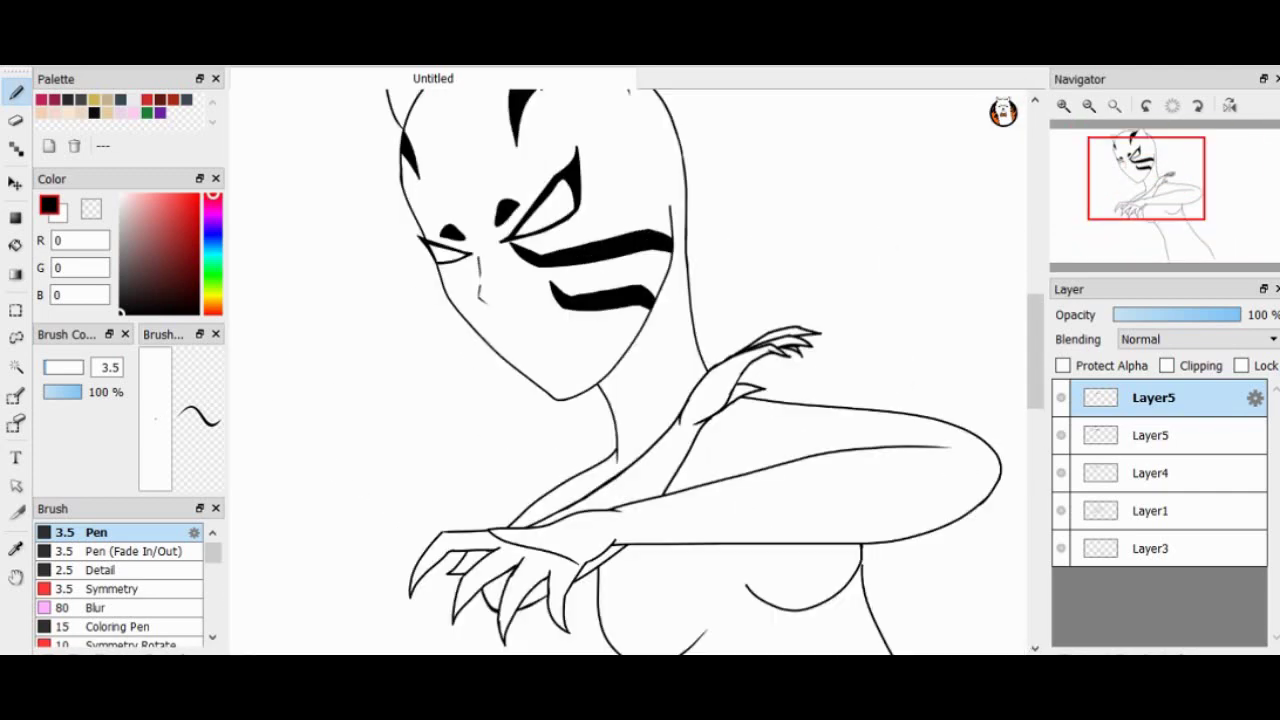
Copy a cheek stripe onto the far cheek, tilt it across the jaw line and erase it down to a small pointed mark.
key(ctrl+t)
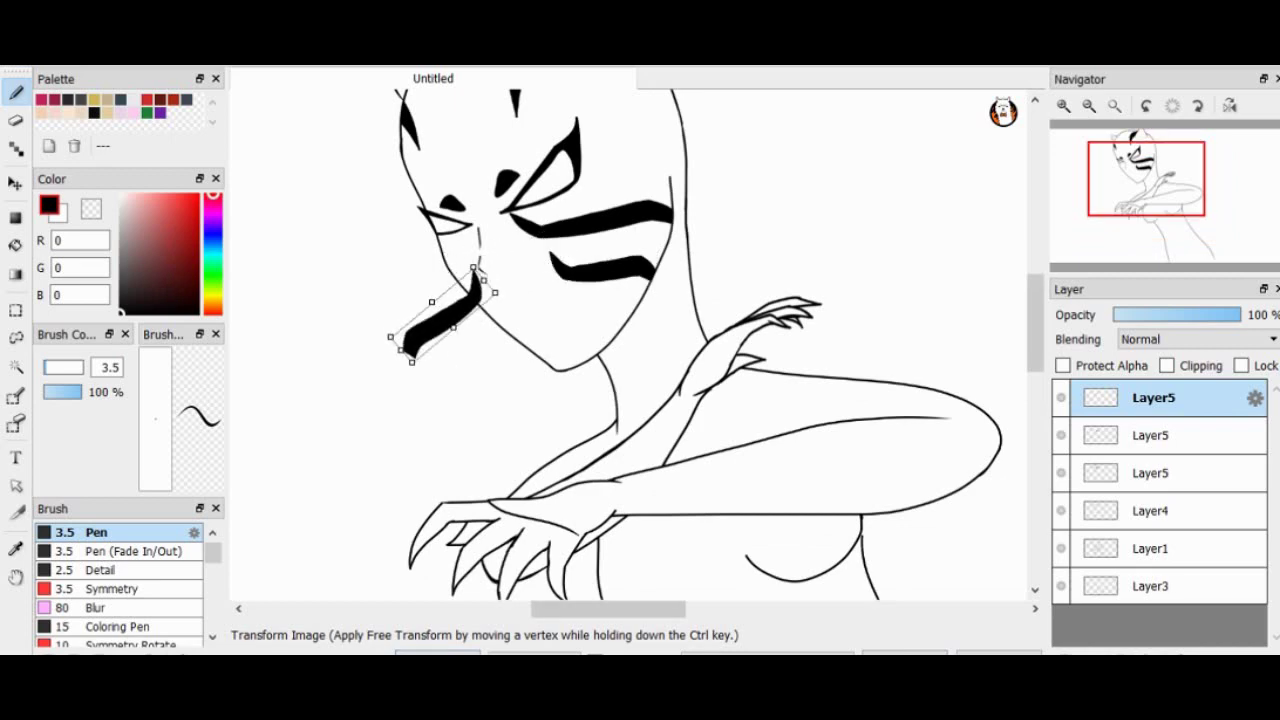
scroll(628, 372, down, 3)
scroll(628, 372, up, 6)
key(Return)
key(e)
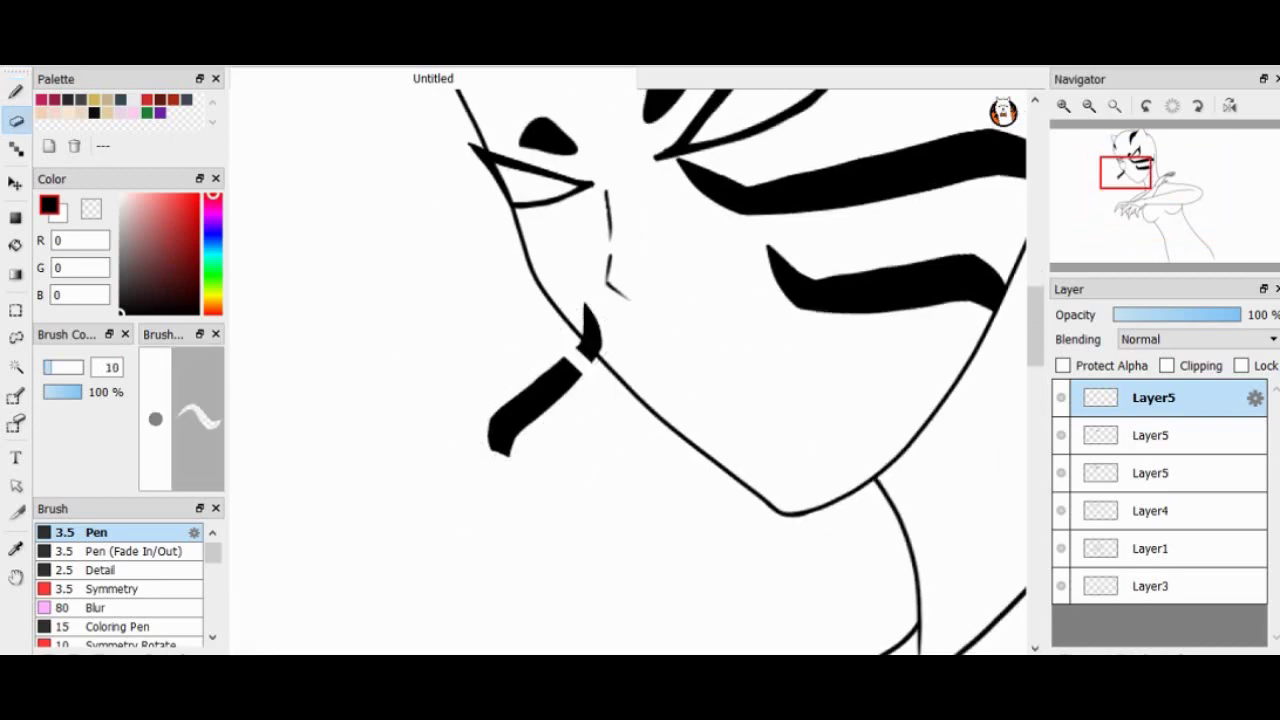
key(b)
scroll(628, 372, down, 3)
scroll(628, 372, up, 3)
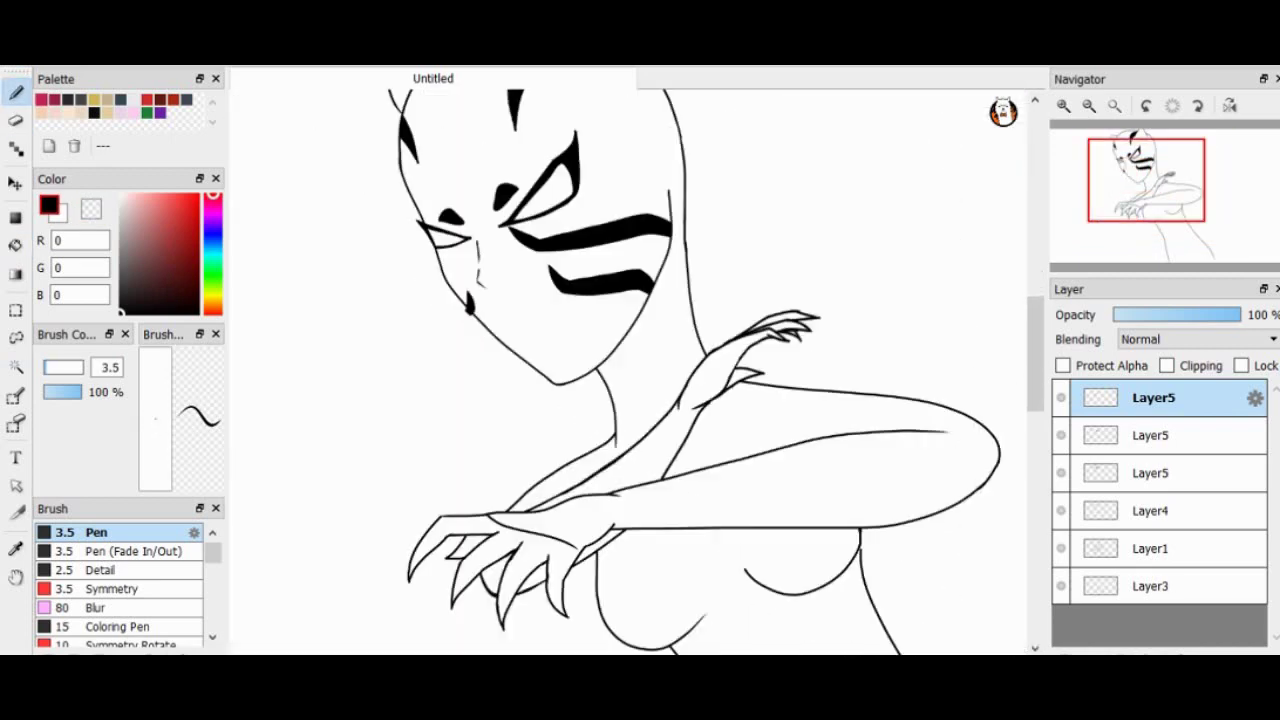
Place another stripe copy below the far eye, tilt it across the cheek and trim it to the face outline.
key(ctrl+shift+d)
key(ctrl+t)
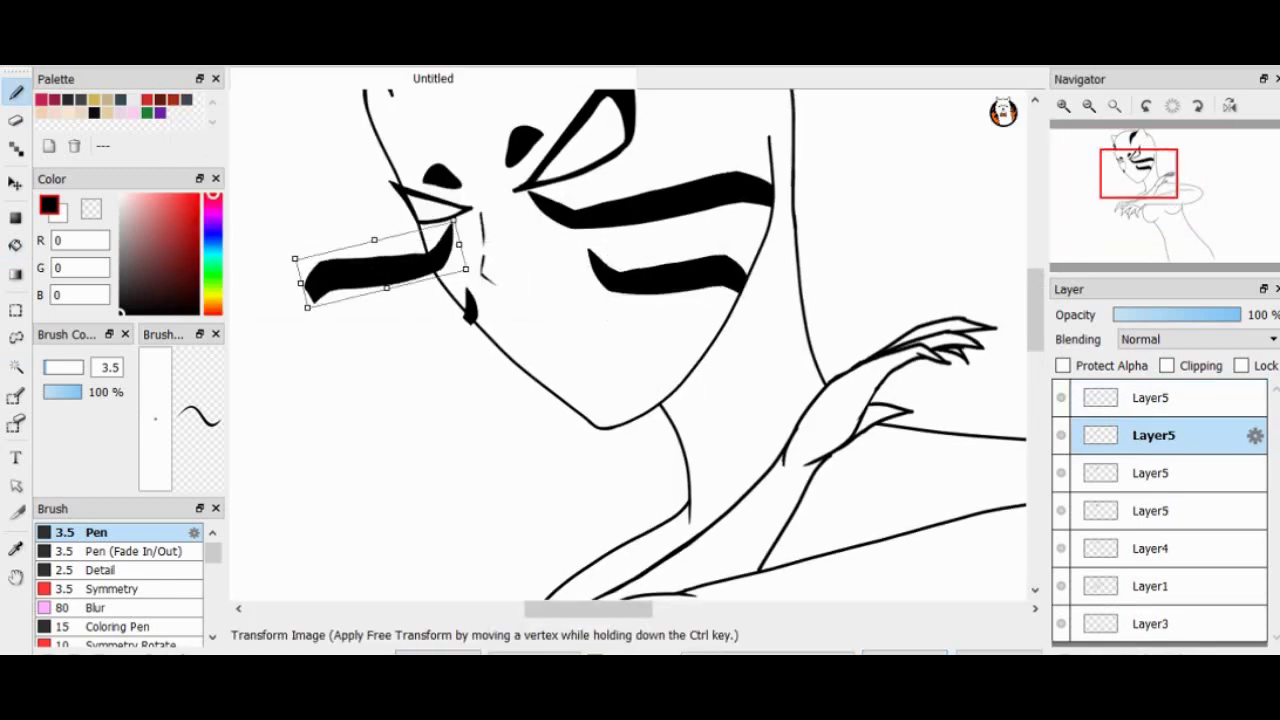
scroll(400, 260, up, 3)
drag(300, 380, 240, 500)
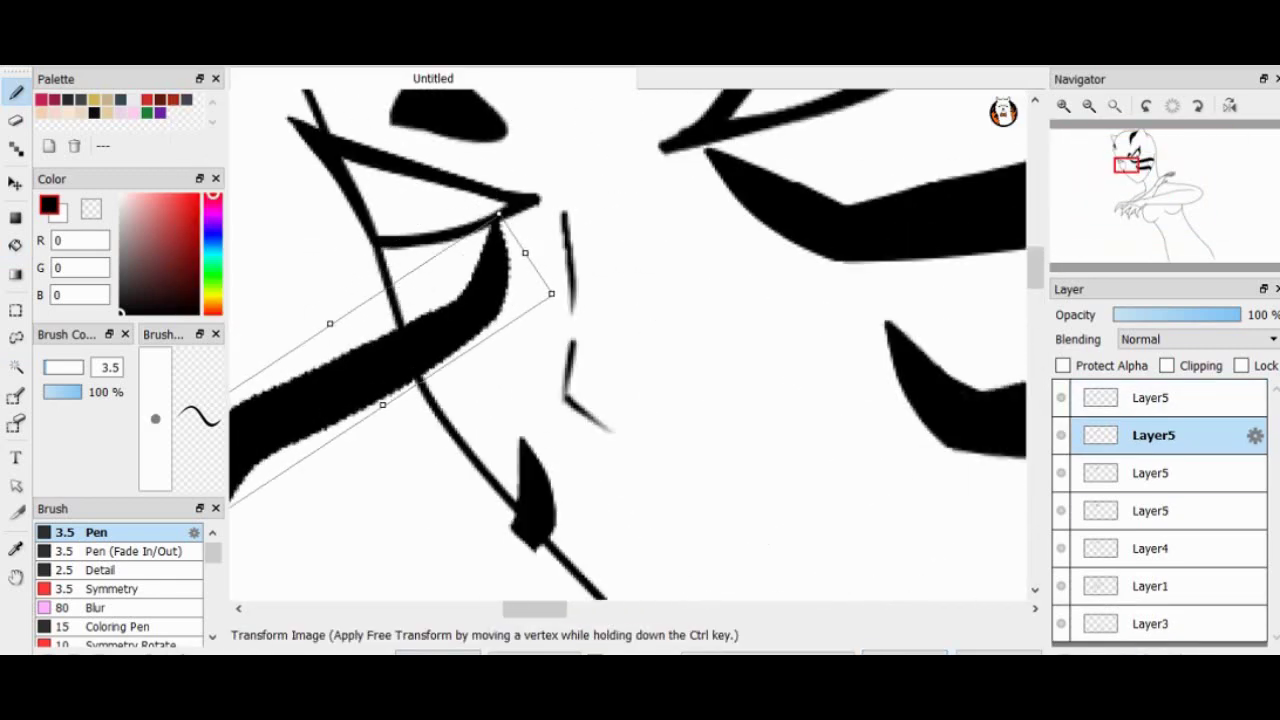
scroll(400, 350, down, 1)
key(Return)
key(e)
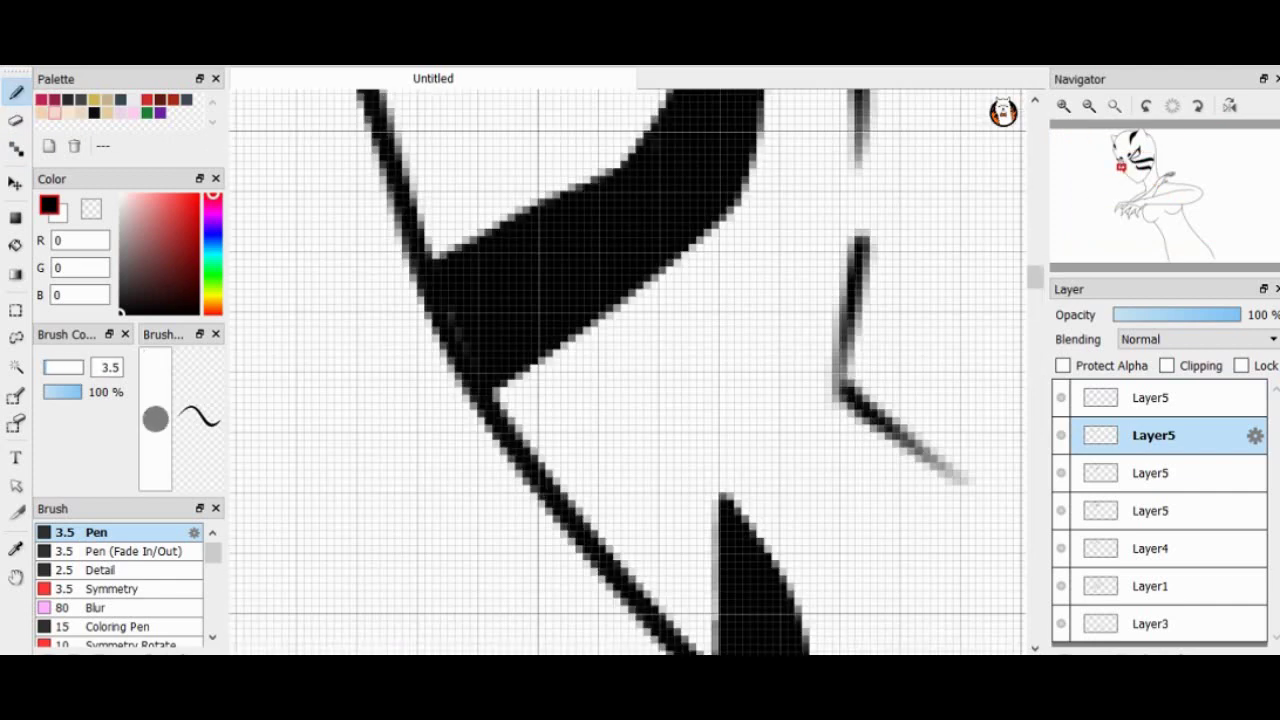
key(ctrl+z)
key(ctrl+z)
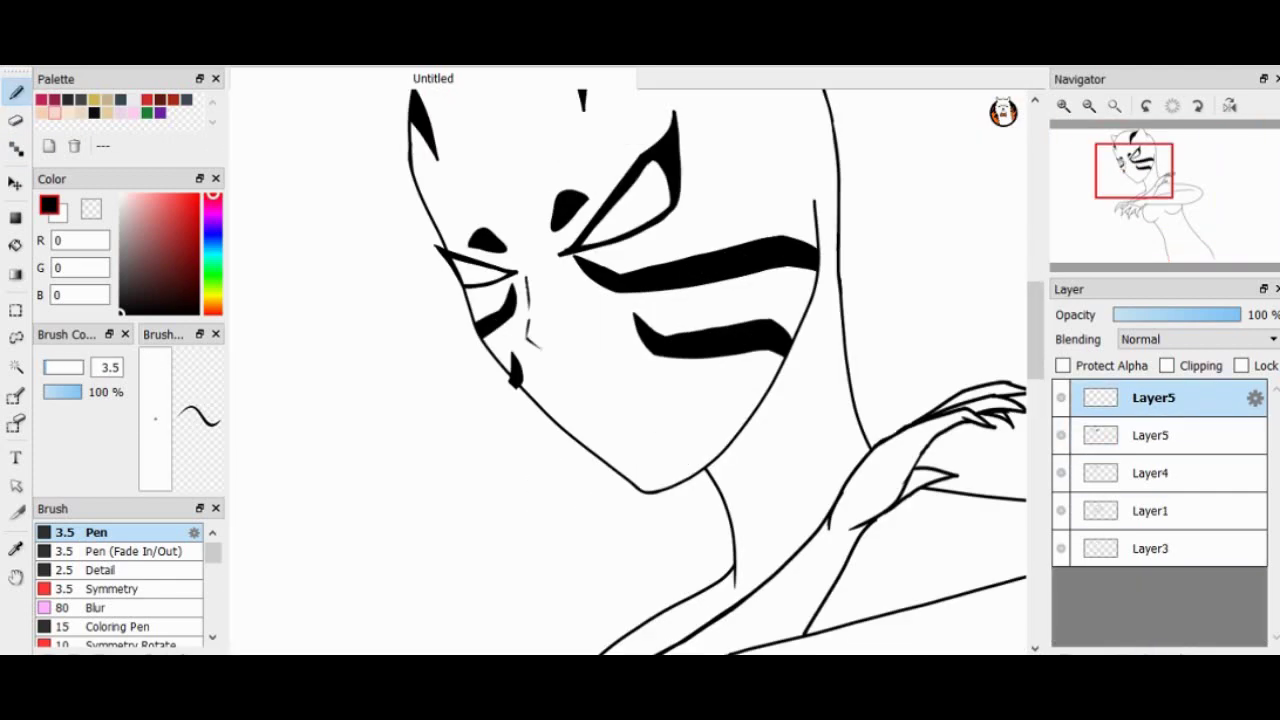
Trim the small lower mark on the far cheek and rotate it to sit against the jaw line.
scroll(630, 370, up, 2)
key(e)
scroll(630, 370, up, 2)
key(Return)
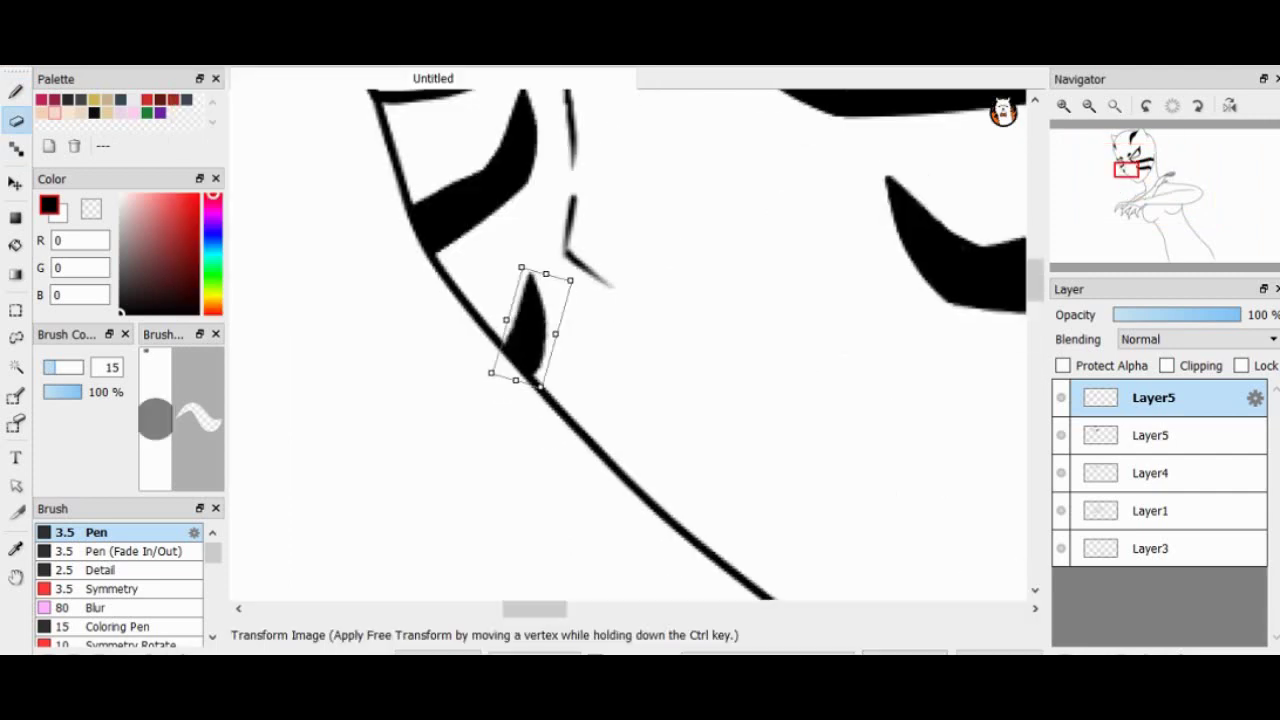
scroll(630, 370, down, 2)
scroll(630, 370, up, 4)
key(p)
scroll(630, 370, down, 4)
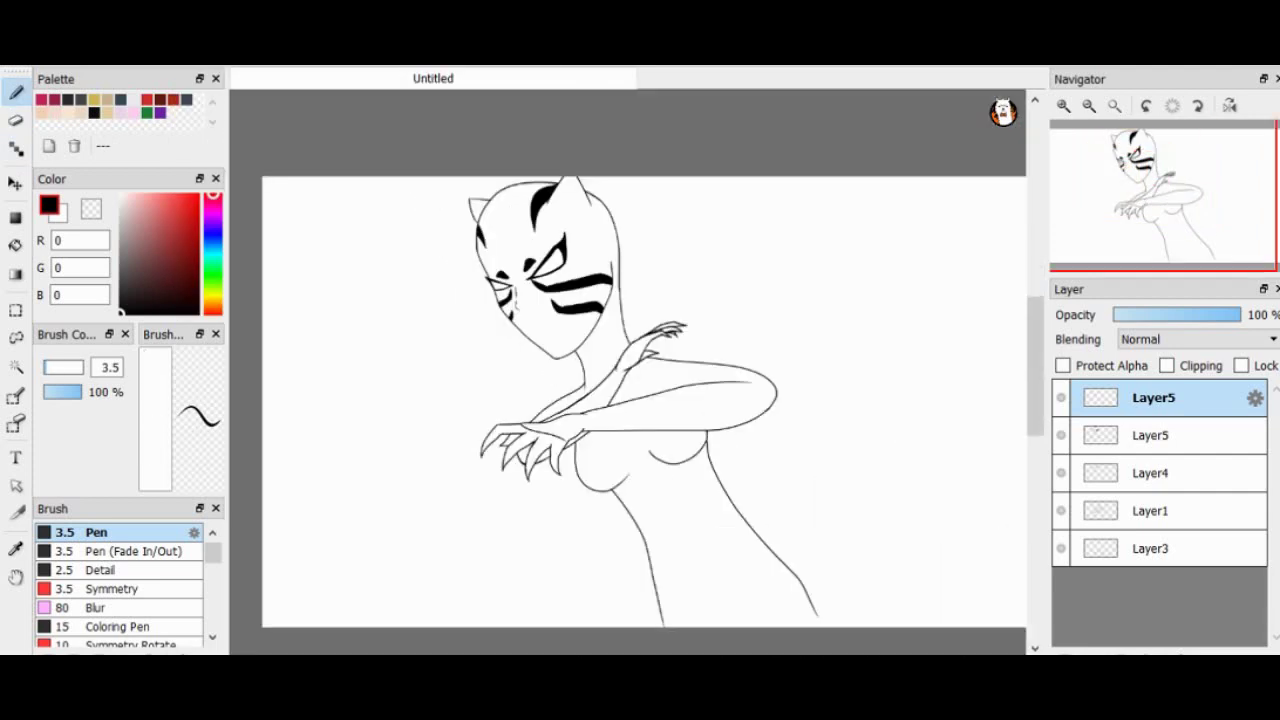
On a new layer, draw long wavy hair lines sweeping back from behind the head, ending the outer one in a pointed tip.
scroll(630, 370, up, 2)
scroll(630, 370, down, 2)
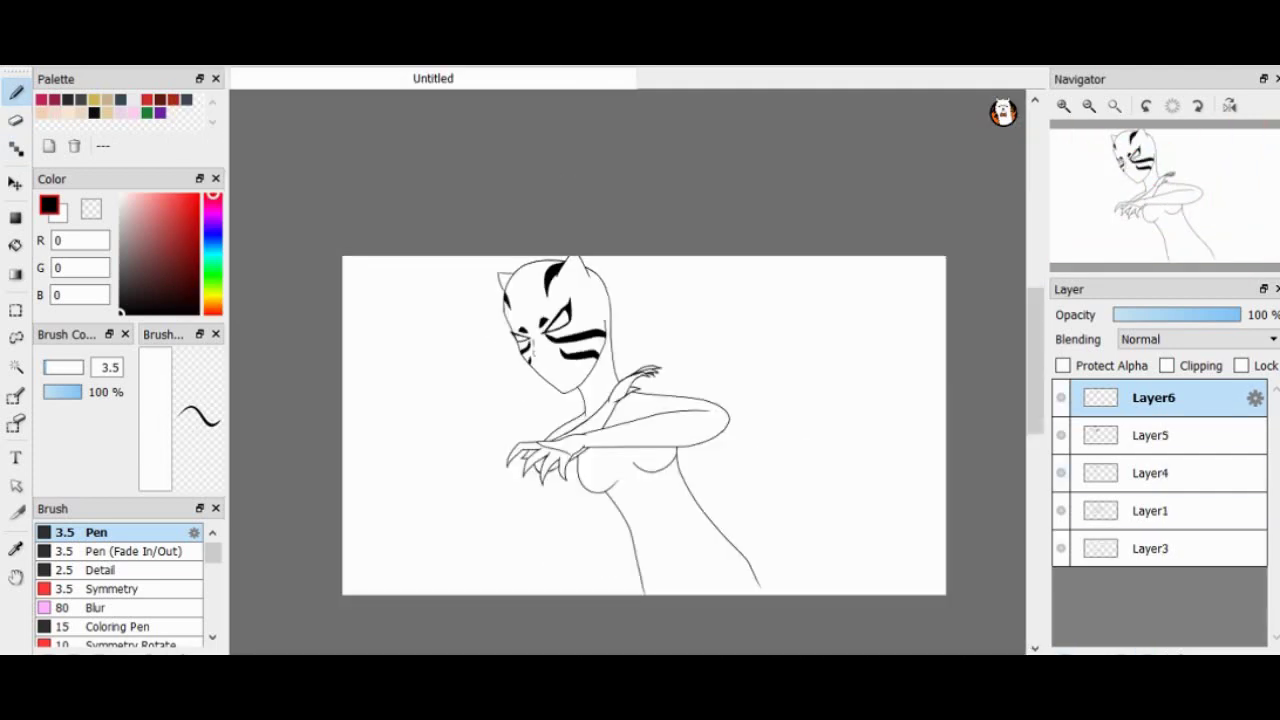
scroll(630, 370, up, 3)
drag(662, 248, 862, 485)
scroll(630, 370, down, 1)
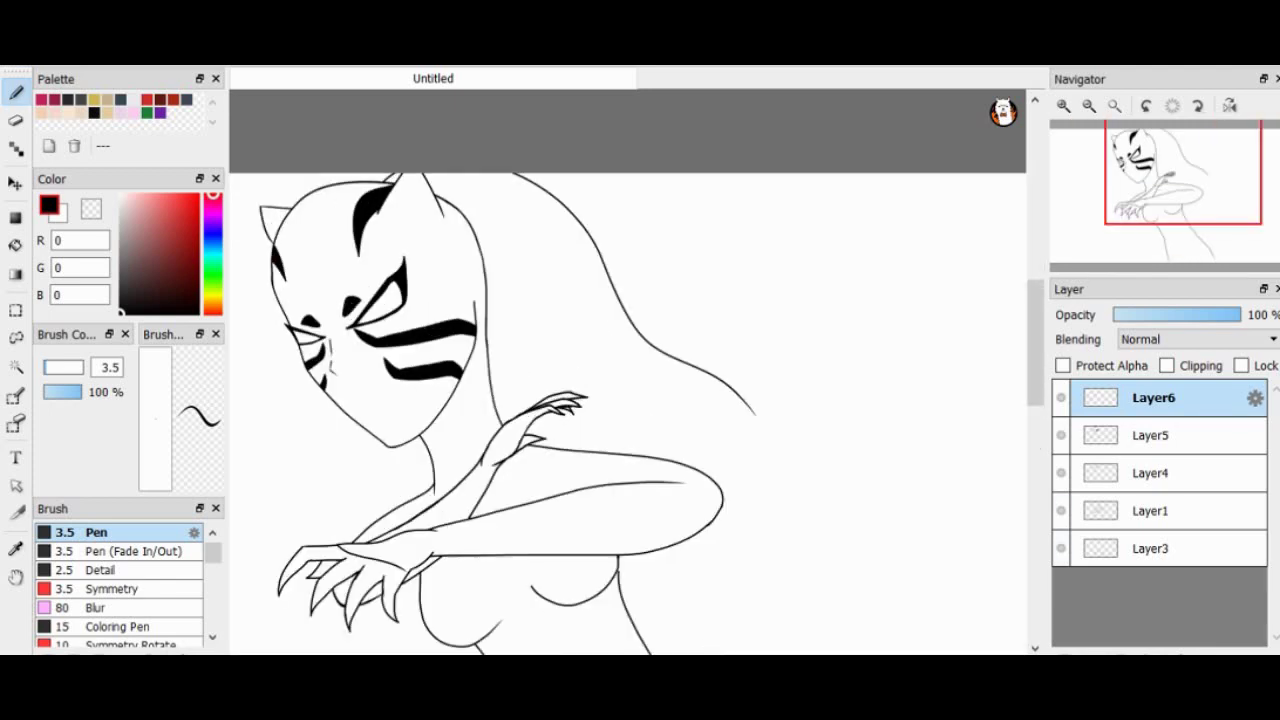
scroll(630, 370, down, 1)
drag(633, 346, 708, 377)
scroll(630, 370, down, 1)
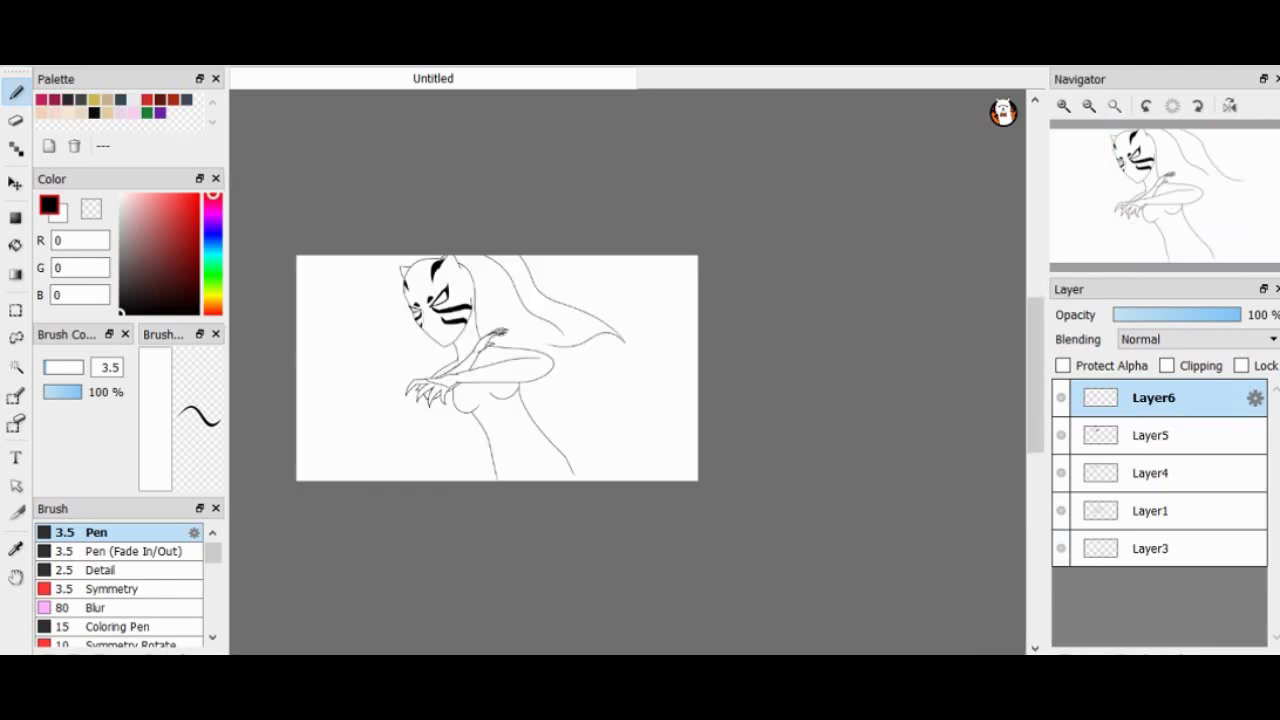
Draw the hair strands behind the neck and raised hand, and clean up where they meet the shoulder line.
scroll(630, 370, up, 4)
key(e)
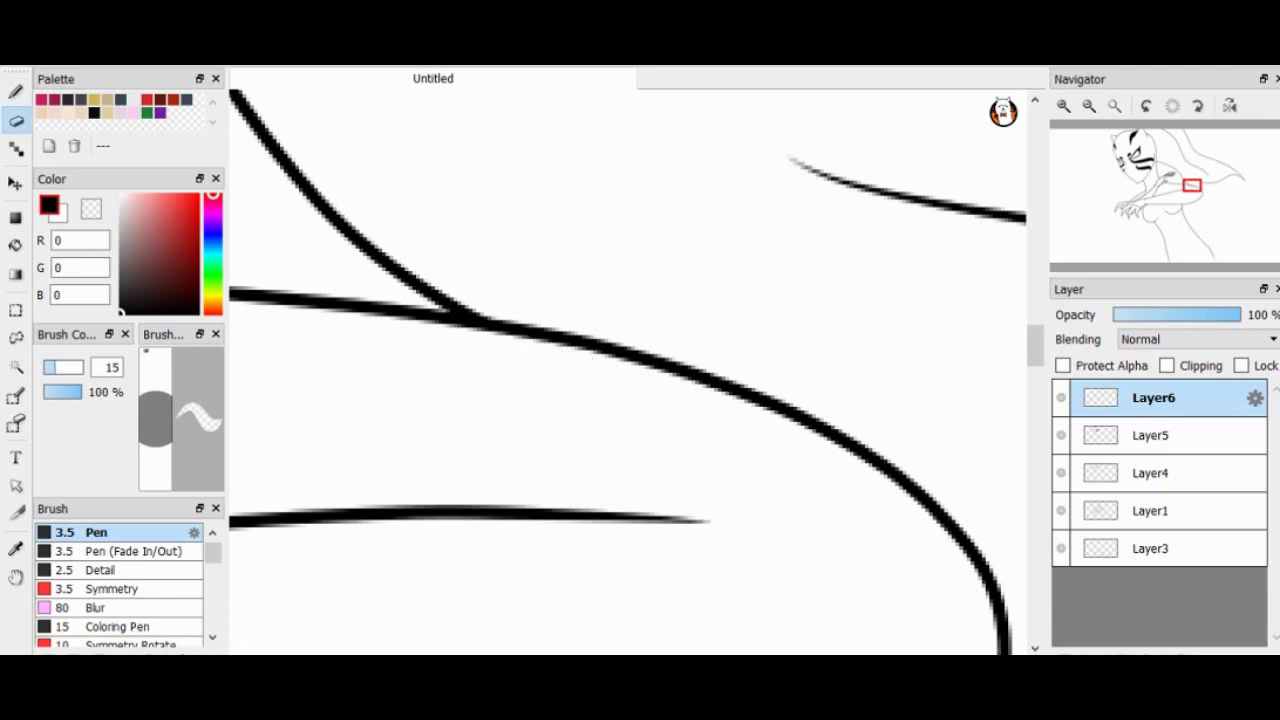
key(b)
scroll(630, 370, down, 4)
scroll(630, 370, up, 3)
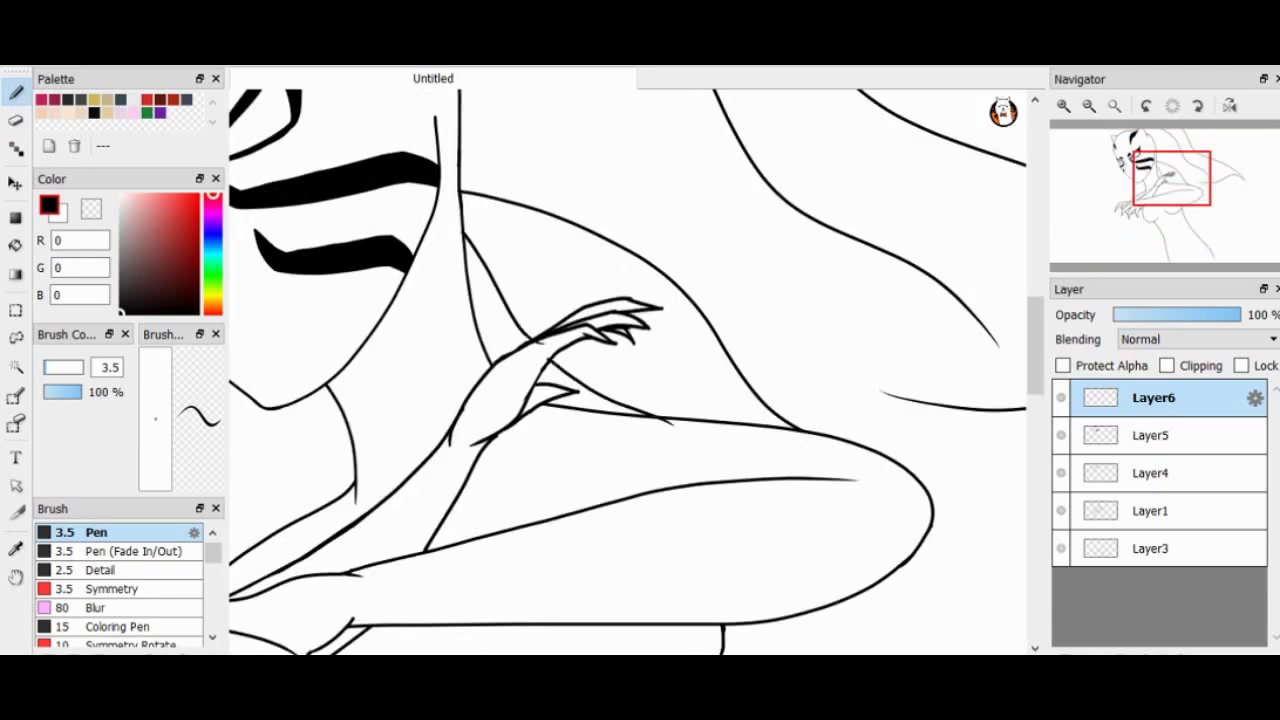
scroll(549, 355, up, 3)
key(e)
scroll(628, 372, down, 4)
key(b)
scroll(628, 372, up, 2)
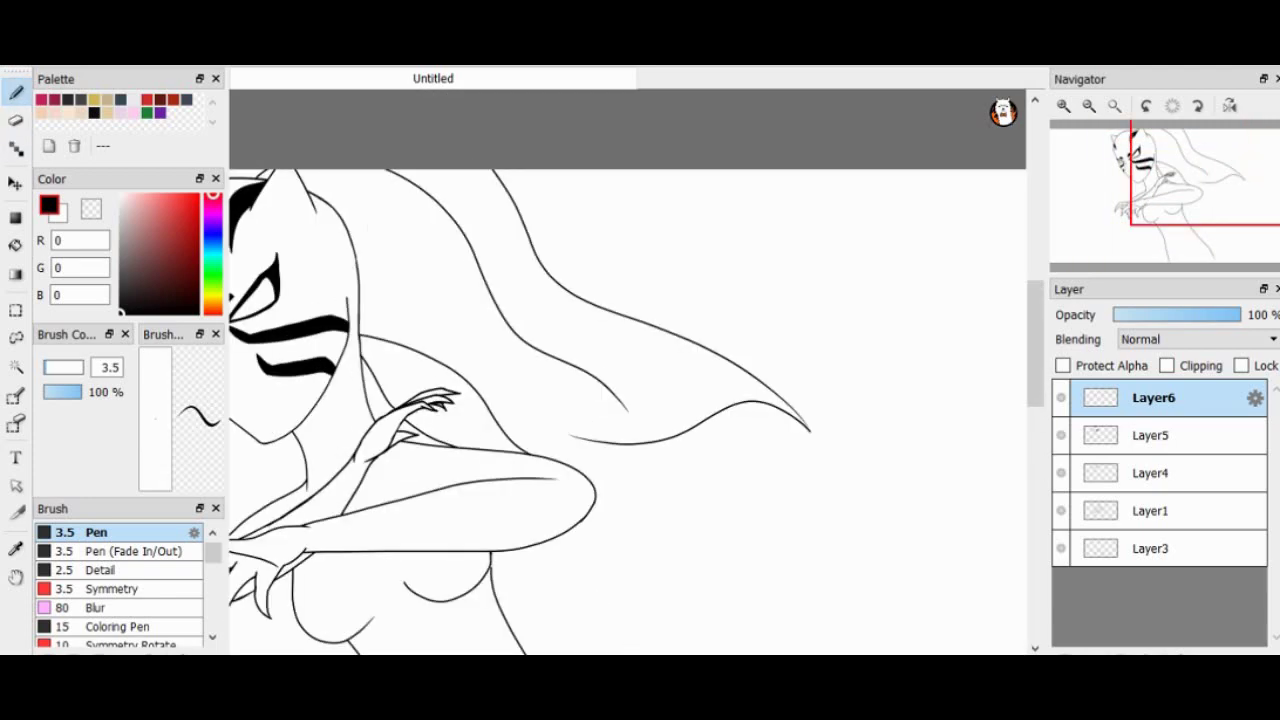
Draw an upper hair lock above the outer hair line, curving out to an upturned pointed tip.
scroll(436, 410, down, 4)
scroll(436, 410, up, 6)
key(e)
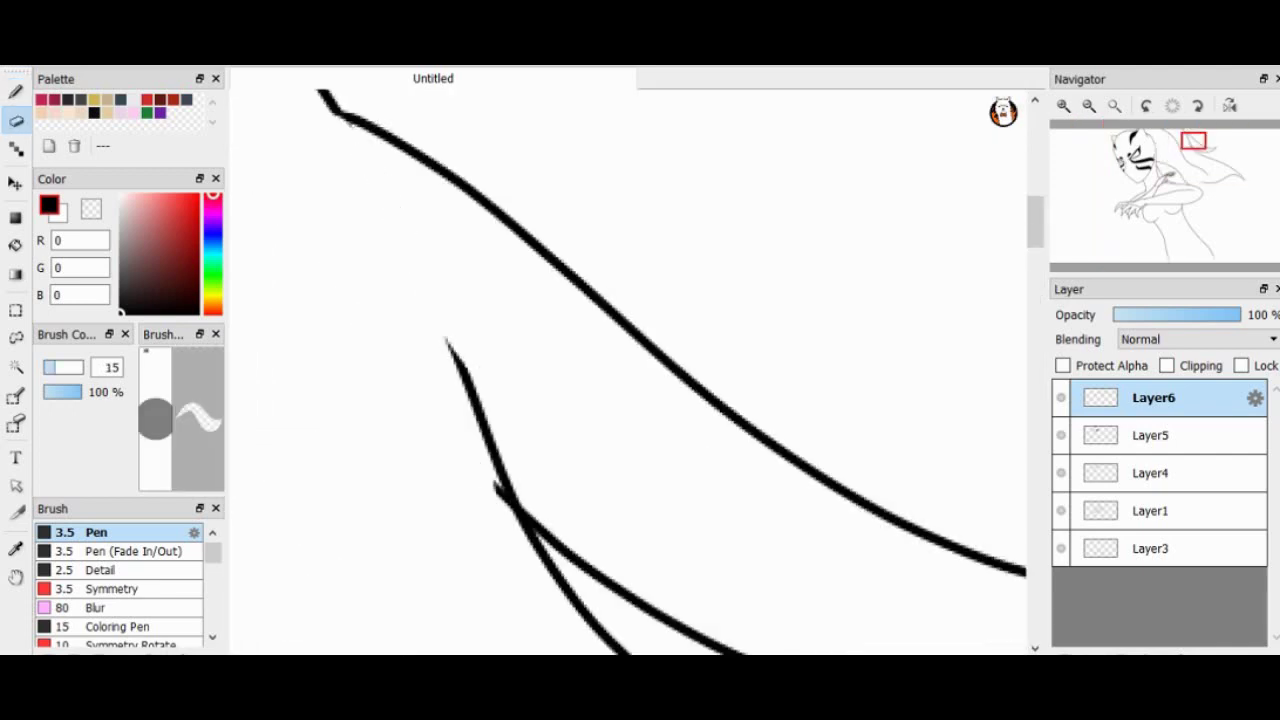
scroll(628, 372, down, 3)
key(b)
scroll(628, 372, up, 2)
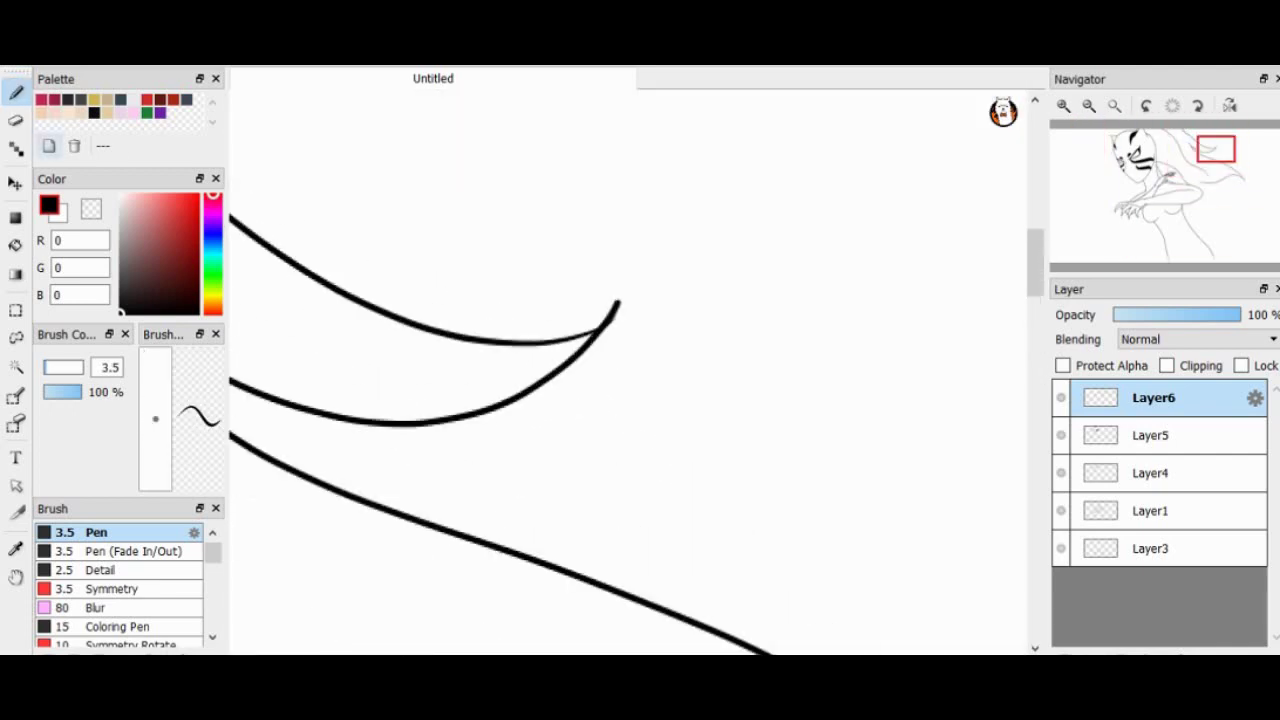
scroll(628, 372, down, 5)
Draw a small curved hair lock with a downward tip between the lower hair edge and the shoulder.
key(e)
key(b)
scroll(628, 372, up, 6)
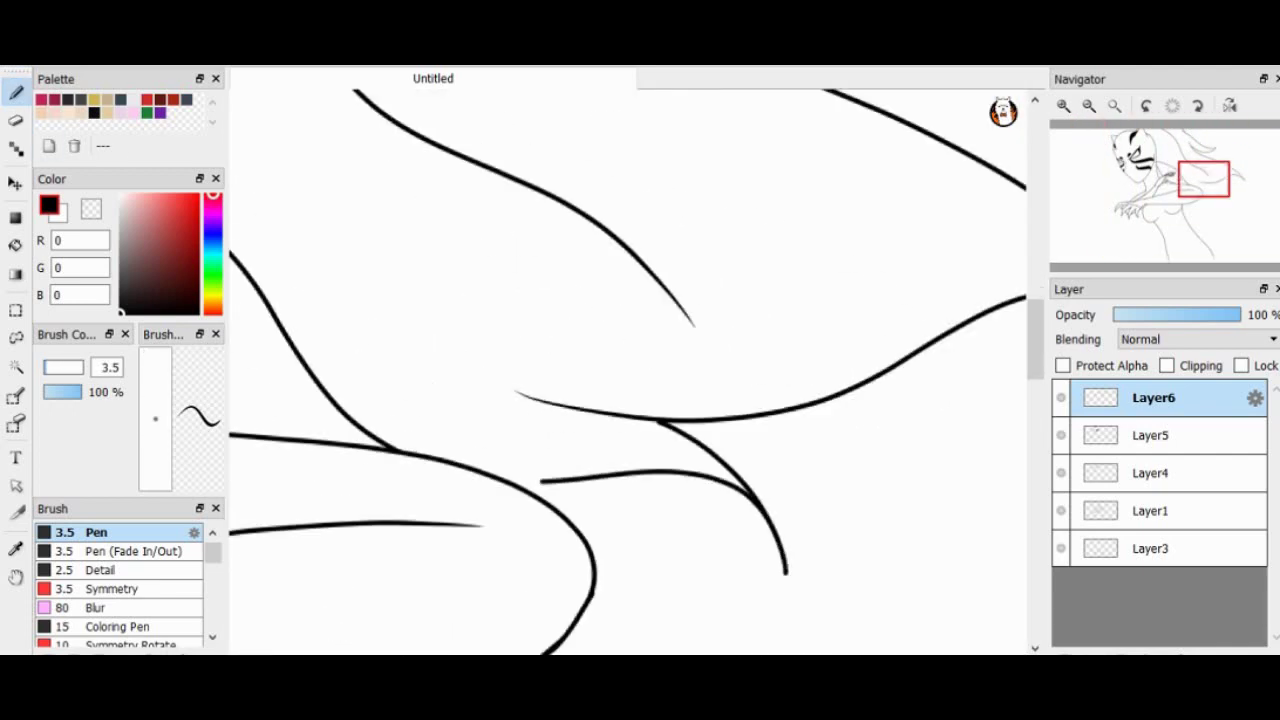
scroll(628, 372, down, 5)
scroll(628, 372, up, 6)
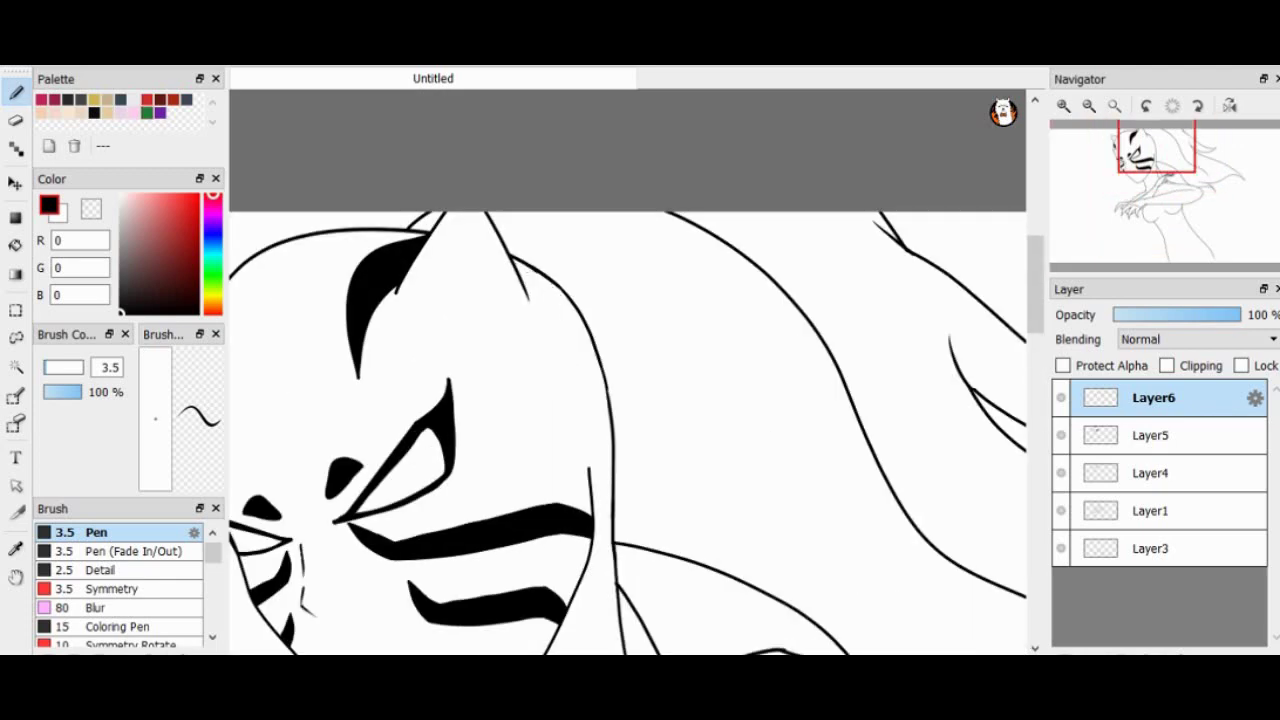
On Layer1, redraw the back of the head from the near ear as a flatter line and erase the old curve.
key(e)
scroll(628, 372, up, 3)
click(1150, 548)
click(1150, 510)
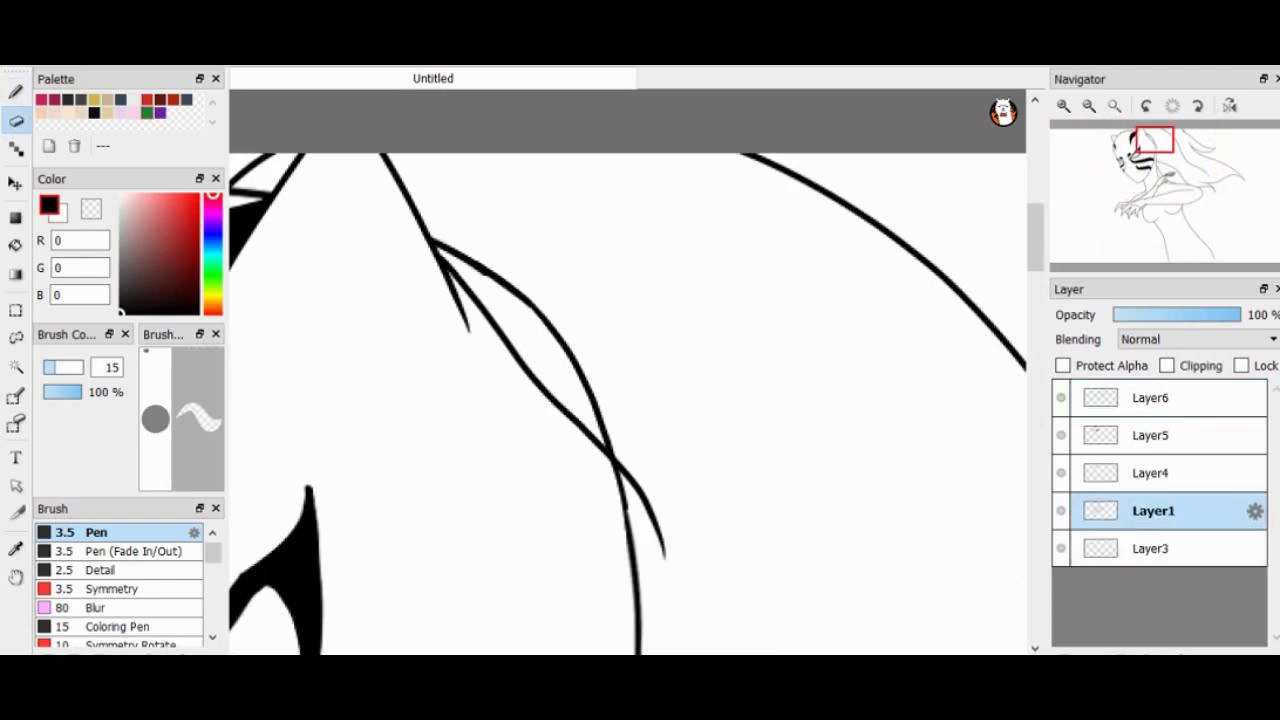
scroll(628, 372, down, 3)
key(b)
scroll(628, 372, up, 4)
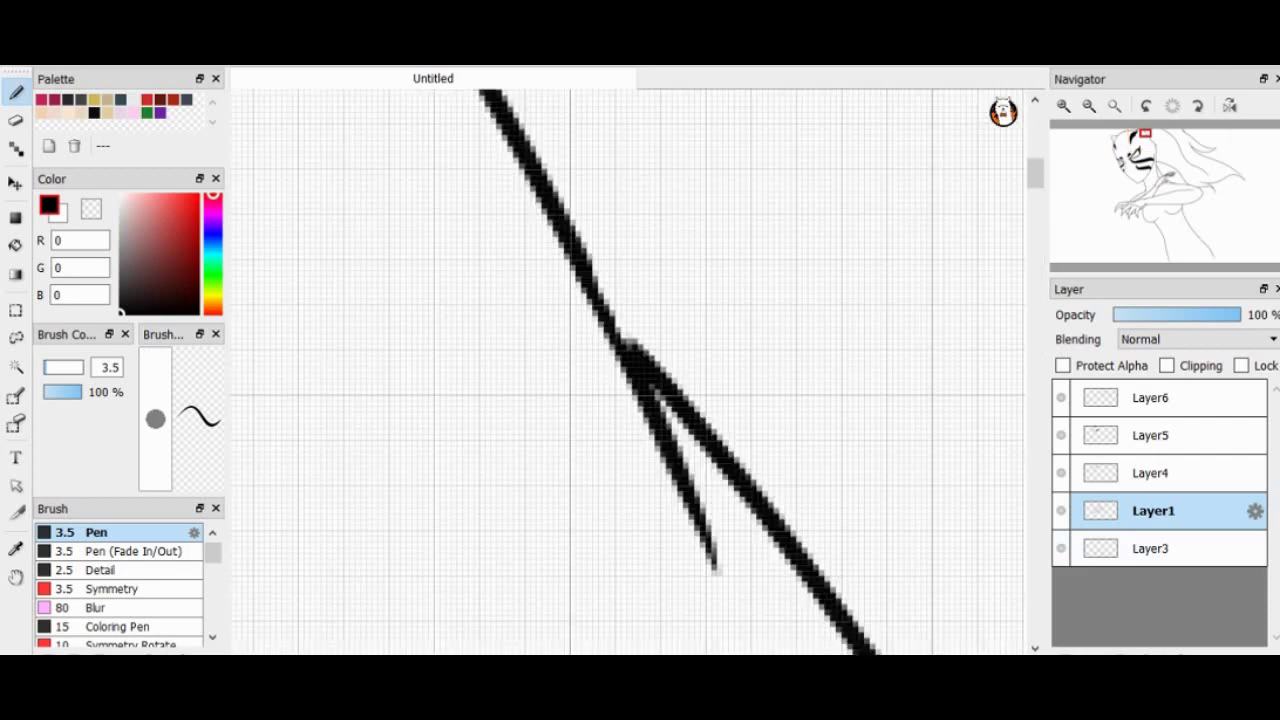
scroll(628, 372, down, 6)
scroll(637, 342, up, 3)
Combine the markings with the head layer, name it Face and add a new layer above it.
click(1150, 435)
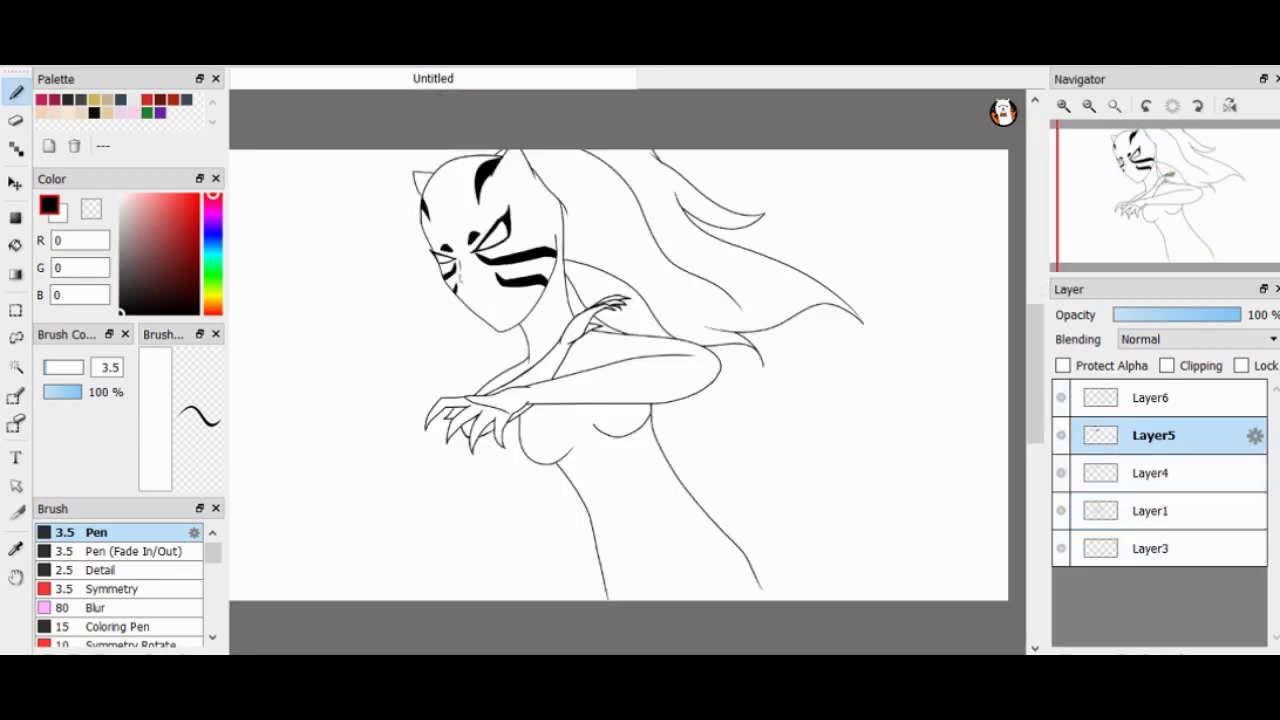
double_click(1150, 473)
text(Face)
key(Return)
Rename Layer1 as Upper body and Layer3 as Lowerbody.
double_click(1150, 510)
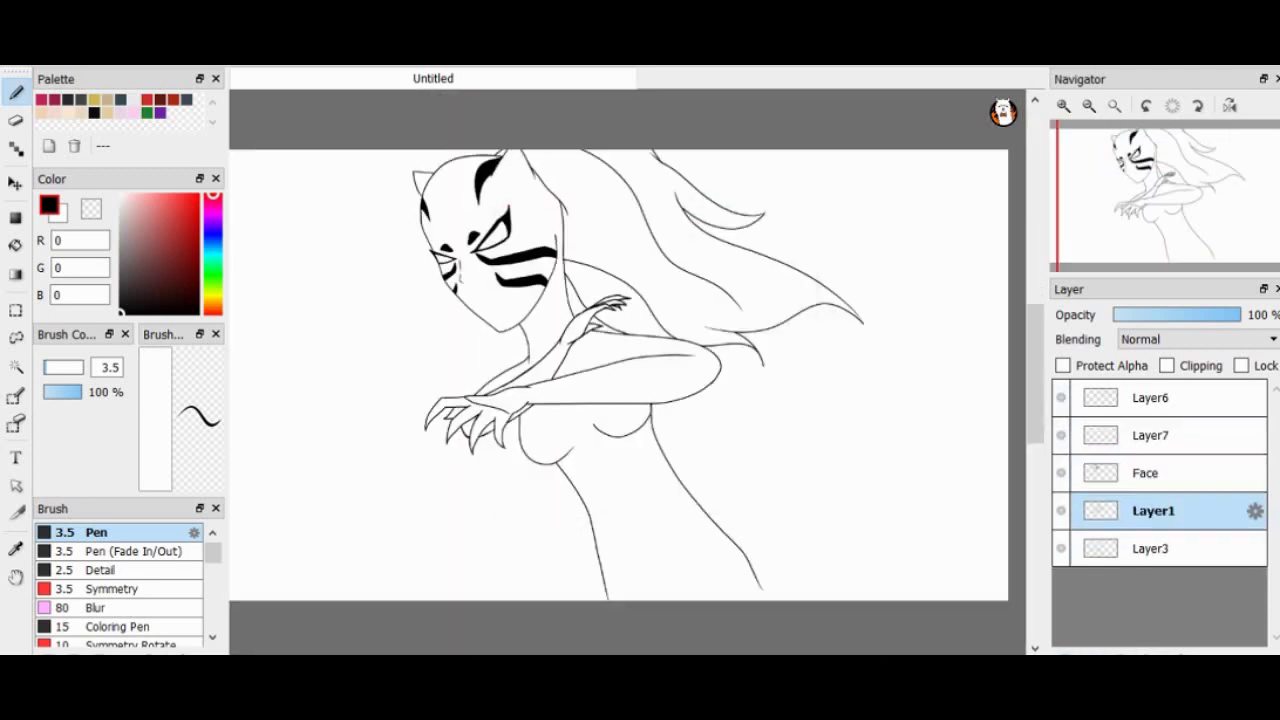
text(Upper body)
key(Return)
double_click(1150, 548)
text(Lowerbody)
key(Return)
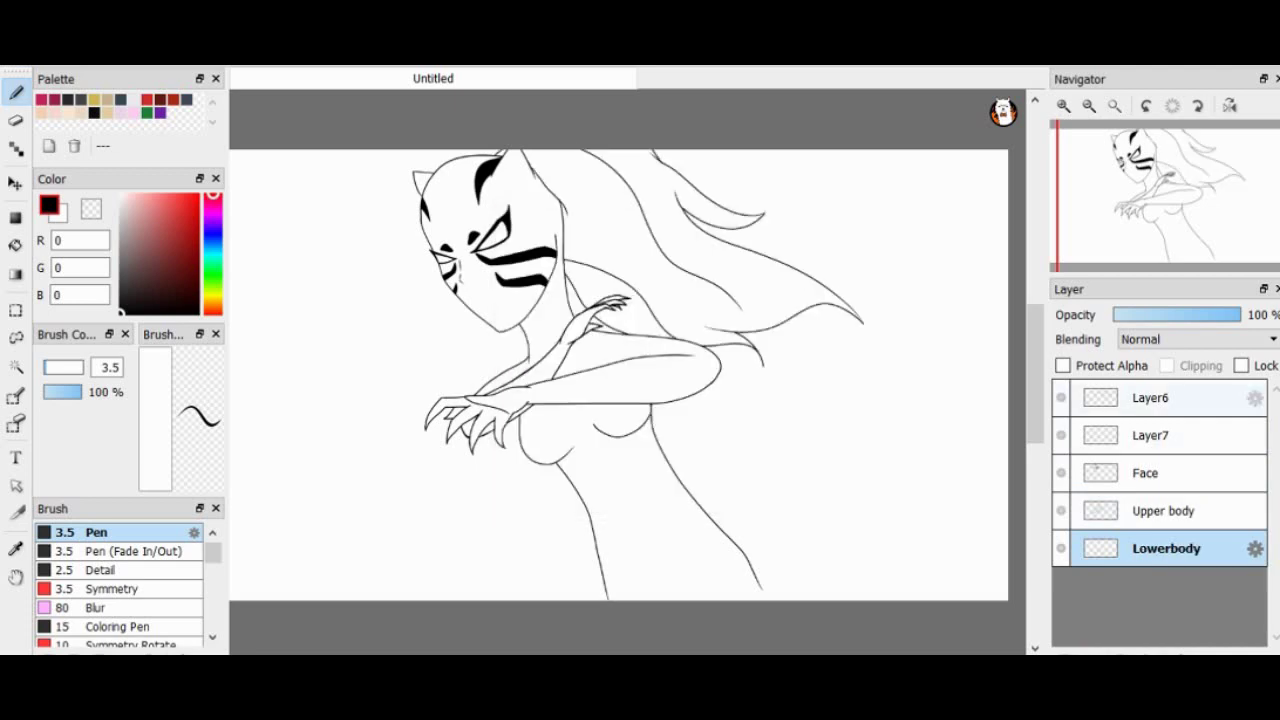
Rename Layer6 as Hair and Layer7 as Markings.
double_click(1150, 397)
text(Hair)
key(Return)
double_click(1150, 435)
text(Markings)
key(Return)
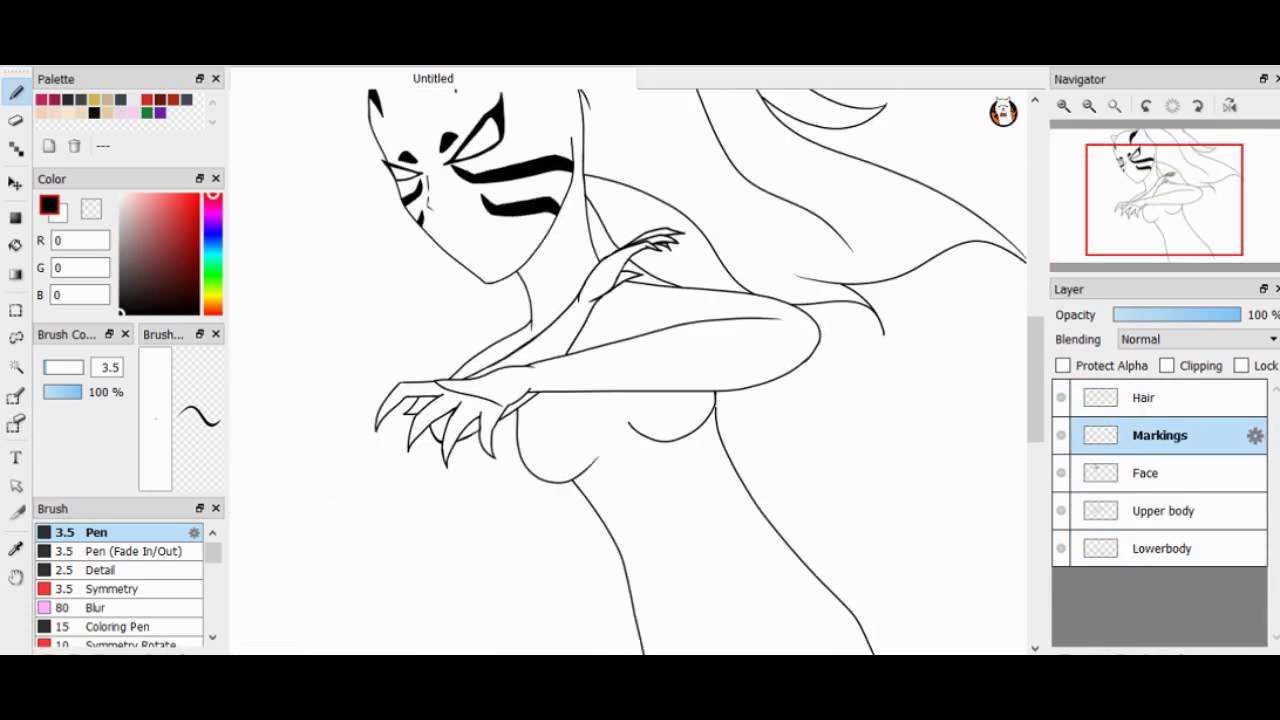
On the Lowerbody layer, redraw the front hip line from the waist straight down to the canvas edge.
click(1166, 548)
scroll(630, 330, up, 3)
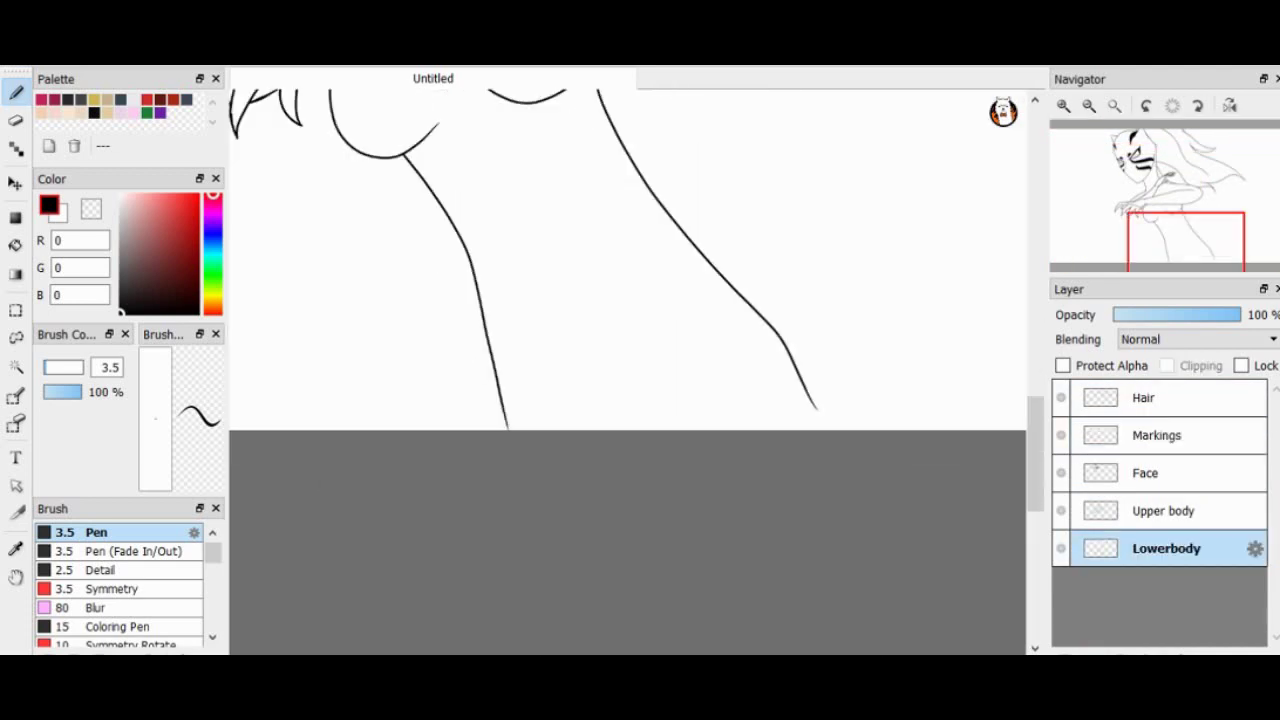
scroll(630, 330, down, 4)
scroll(610, 340, up, 4)
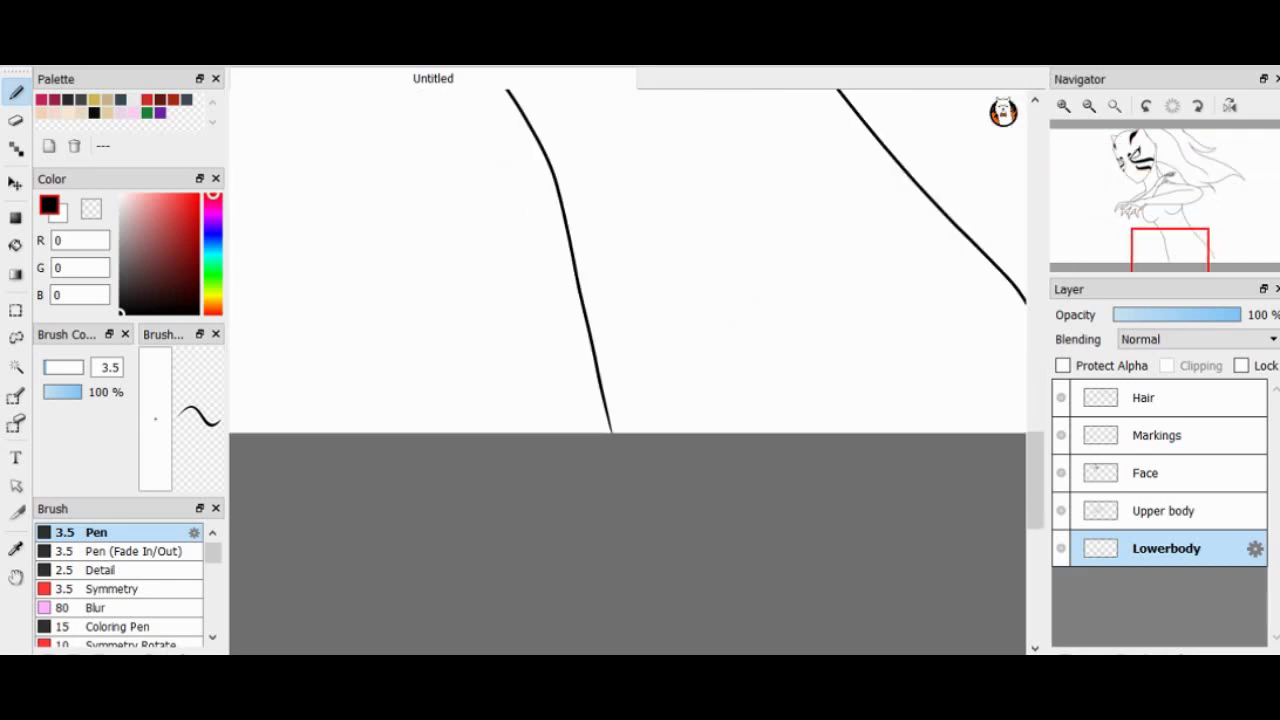
key(b)
scroll(630, 300, up, 3)
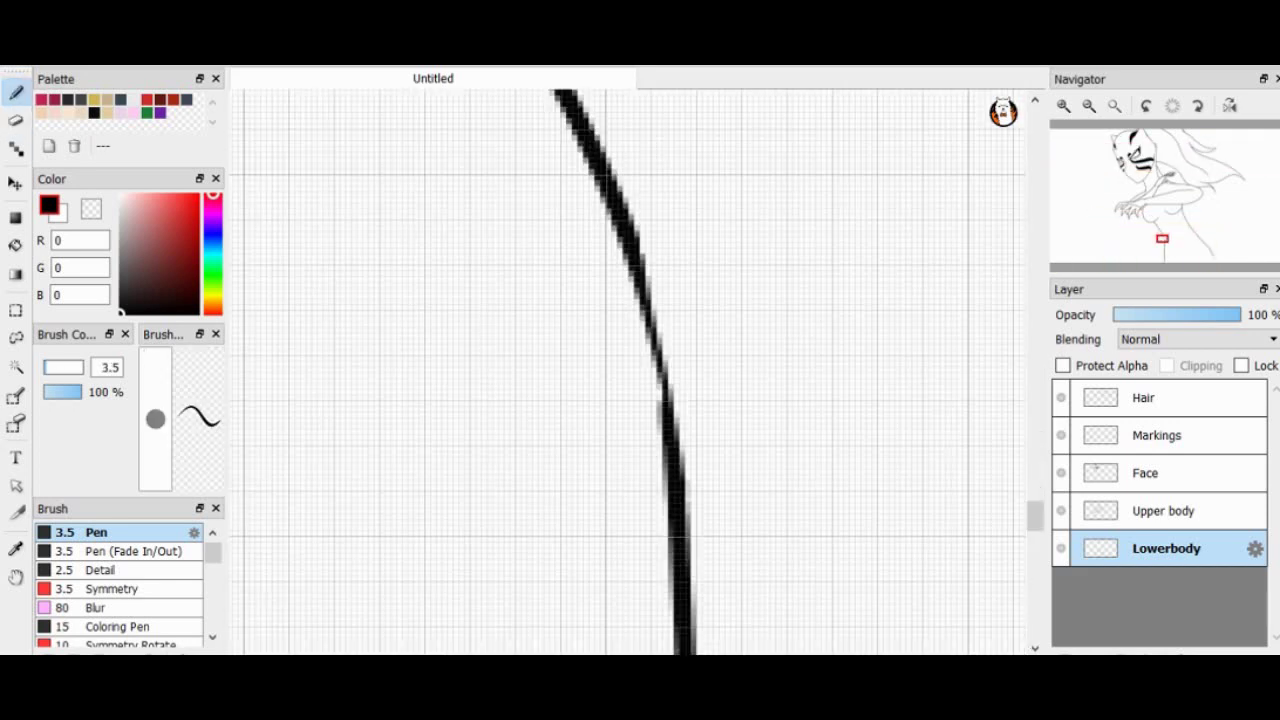
scroll(630, 300, down, 5)
Redraw the end of the back hip line so it runs diagonally to the canvas edge, and clean up the join.
scroll(630, 300, up, 4)
scroll(630, 360, up, 4)
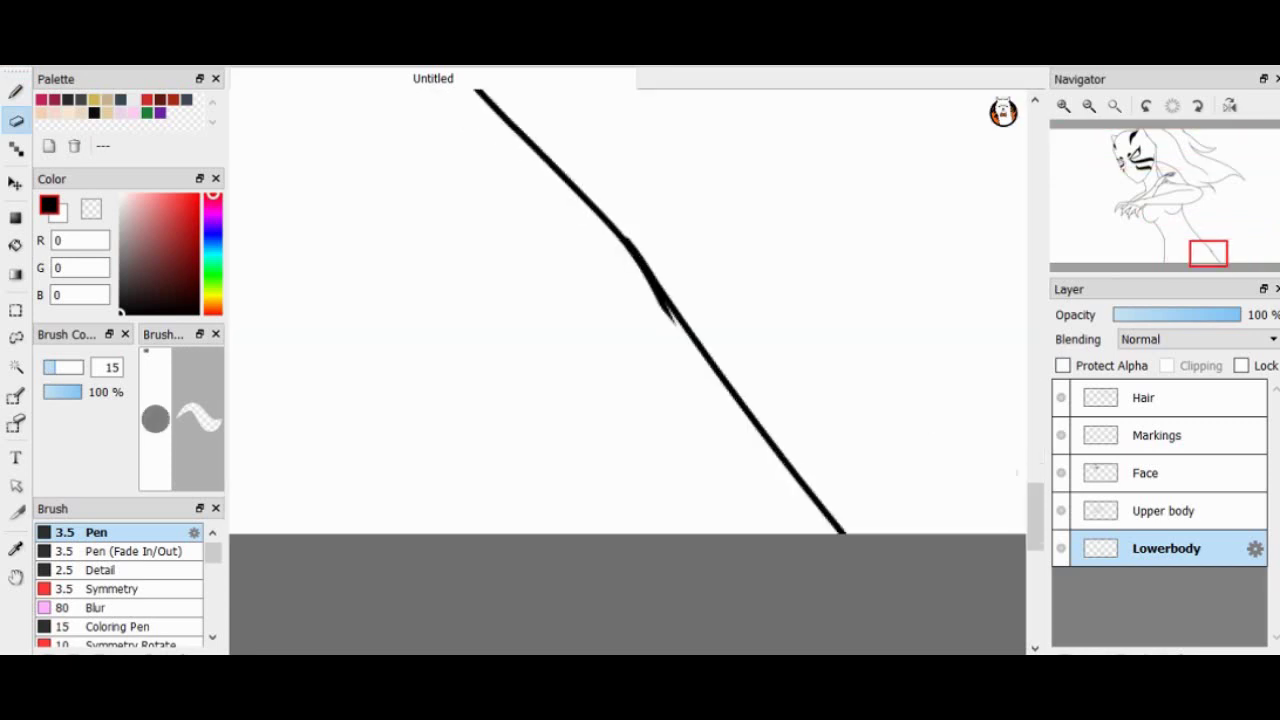
key(b)
scroll(630, 360, down, 5)
Draw a short crease line between the hips and a diagonal thigh line running down to the canvas edge.
scroll(630, 360, up, 3)
scroll(630, 360, down, 4)
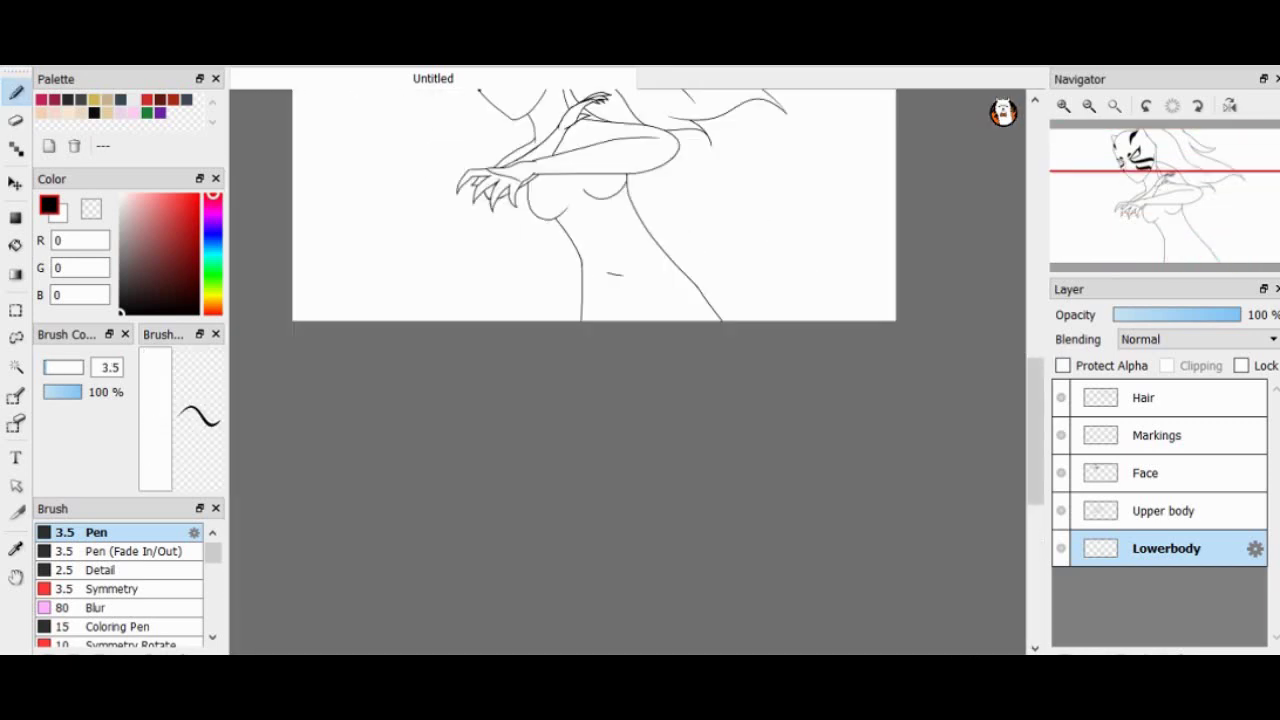
scroll(630, 360, up, 4)
drag(529, 246, 568, 252)
scroll(630, 360, down, 4)
scroll(630, 360, up, 4)
scroll(605, 371, up, 3)
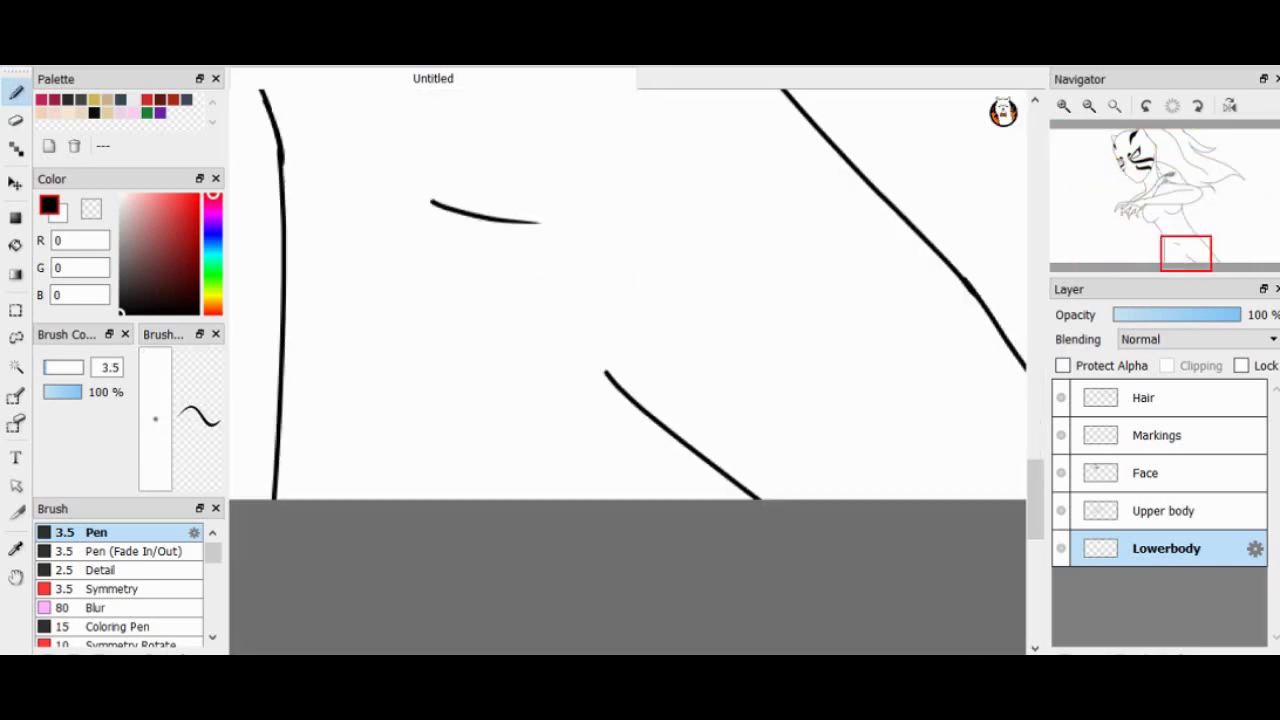
Lasso the short crease line and transform it so its end meets the top of the thigh line.
key(l)
drag(410, 200, 420, 215)
key(ctrl+t)
scroll(630, 360, down, 3)
scroll(630, 360, up, 2)
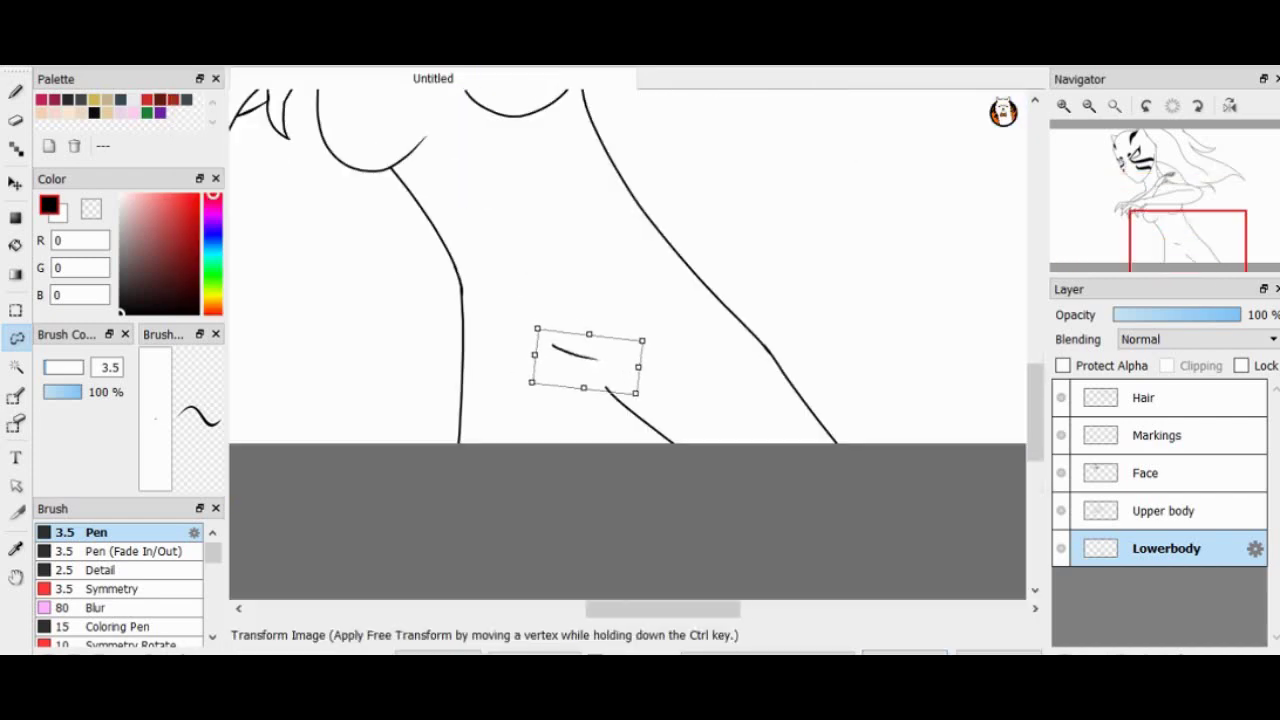
key(Return)
key(ctrl+d)
key(b)
scroll(630, 360, up, 4)
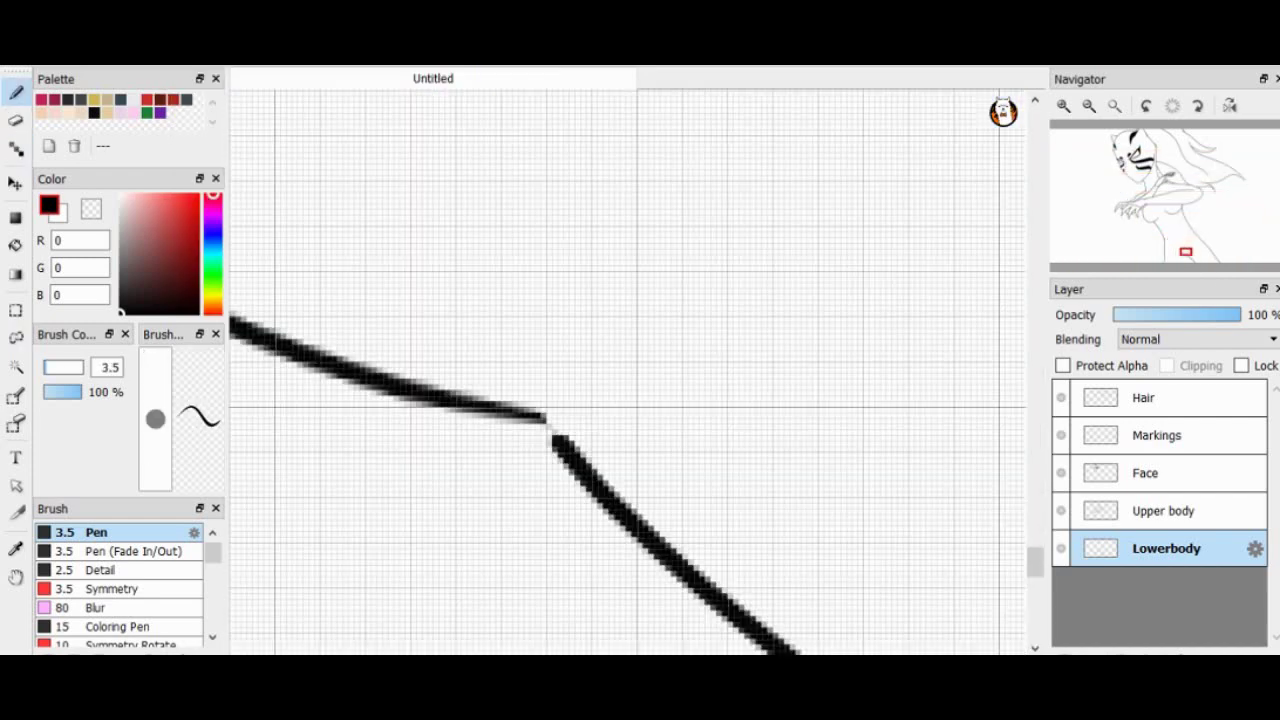
Draw the inner leg line from the crease and thigh junction down to the canvas edge.
scroll(630, 360, down, 1)
scroll(630, 360, down, 2)
scroll(630, 360, up, 1)
scroll(630, 360, down, 2)
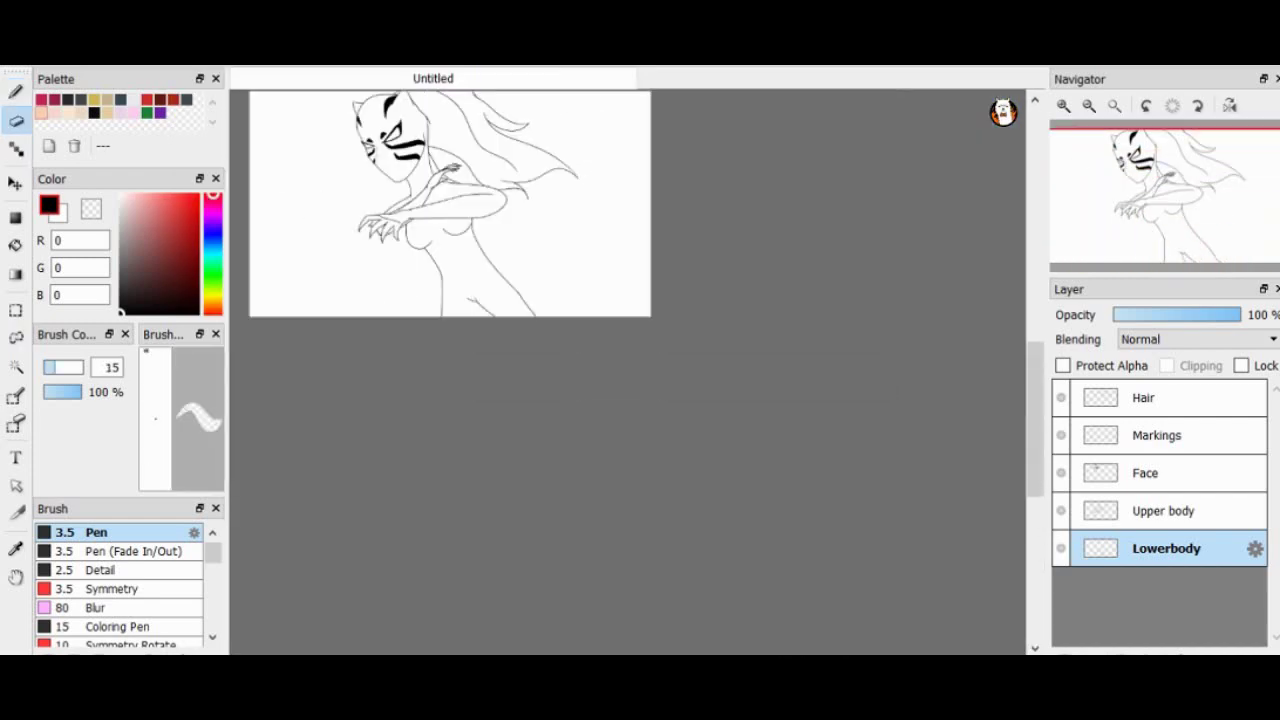
scroll(630, 360, up, 2)
scroll(630, 360, down, 3)
scroll(630, 360, up, 2)
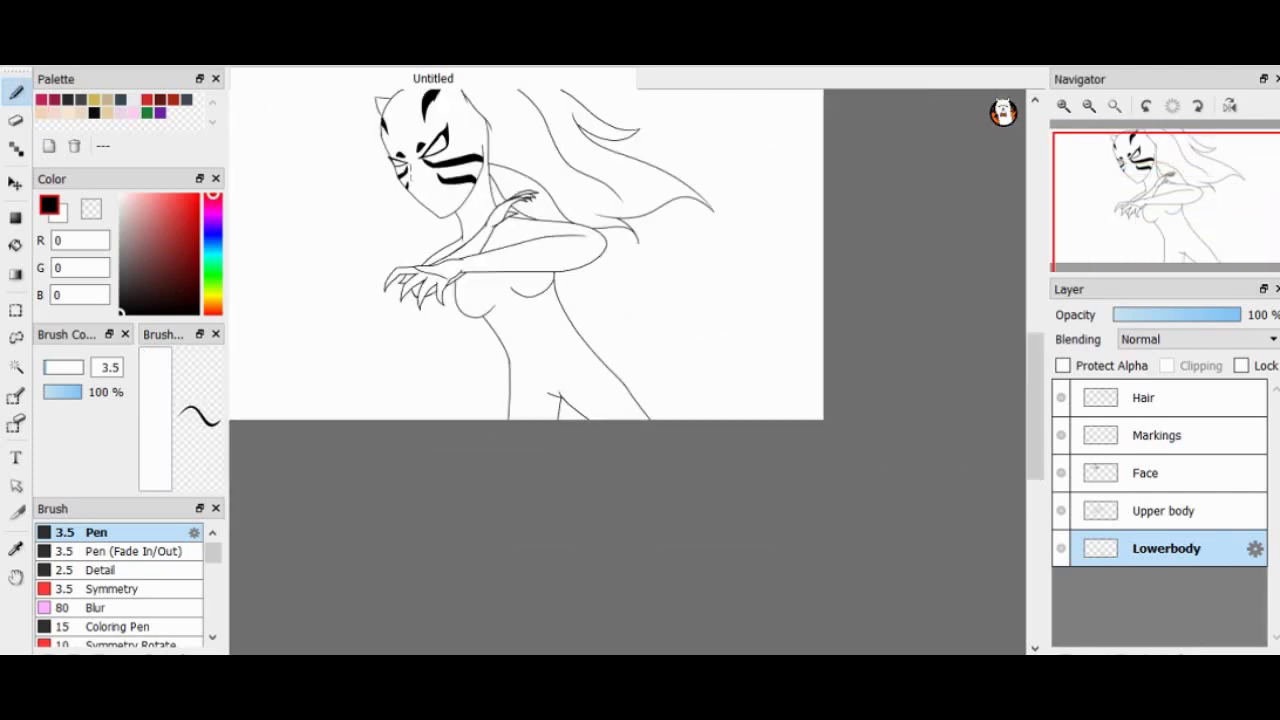
Lasso the waist and hip lines of the lower body and transform them to reshape the lower torso.
scroll(630, 360, down, 2)
scroll(630, 360, up, 2)
key(l)
drag(445, 270, 815, 430)
click(220, 257)
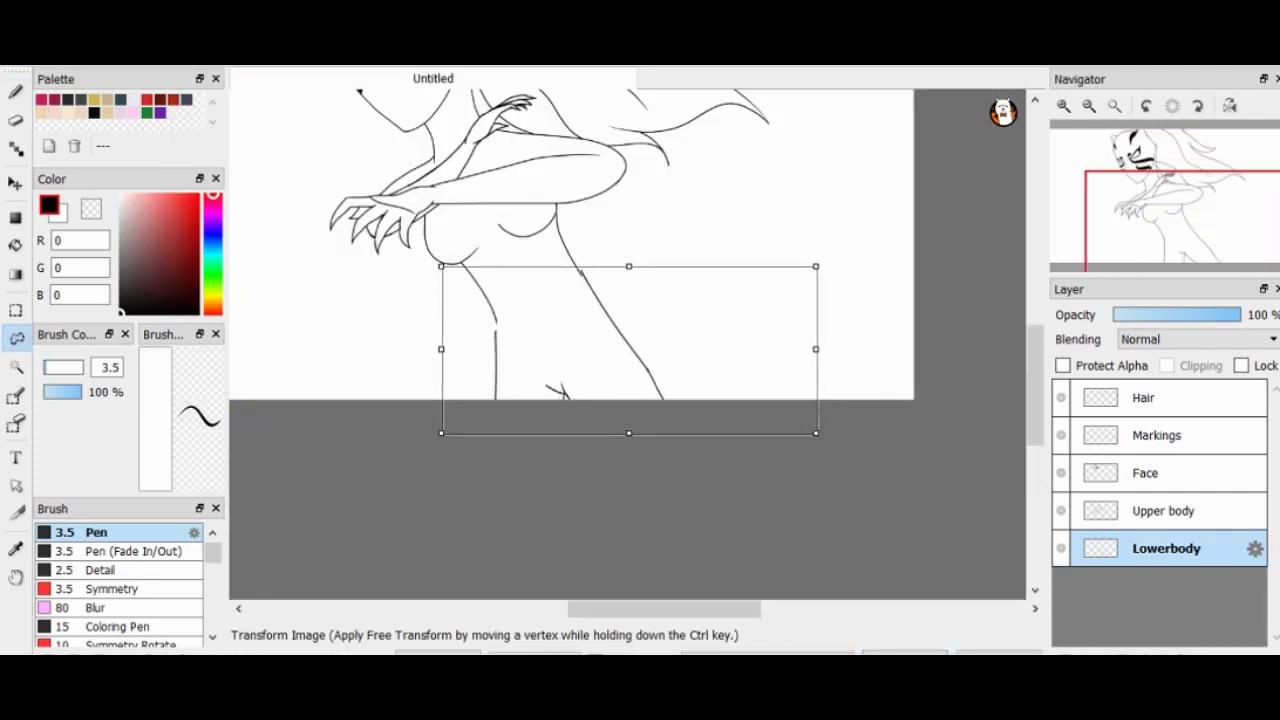
scroll(630, 360, down, 2)
key(Return)
key(ctrl+d)
key(b)
Trim the cut ends of the front waist line and draw a connecting line down to the front hip line.
scroll(630, 360, up, 4)
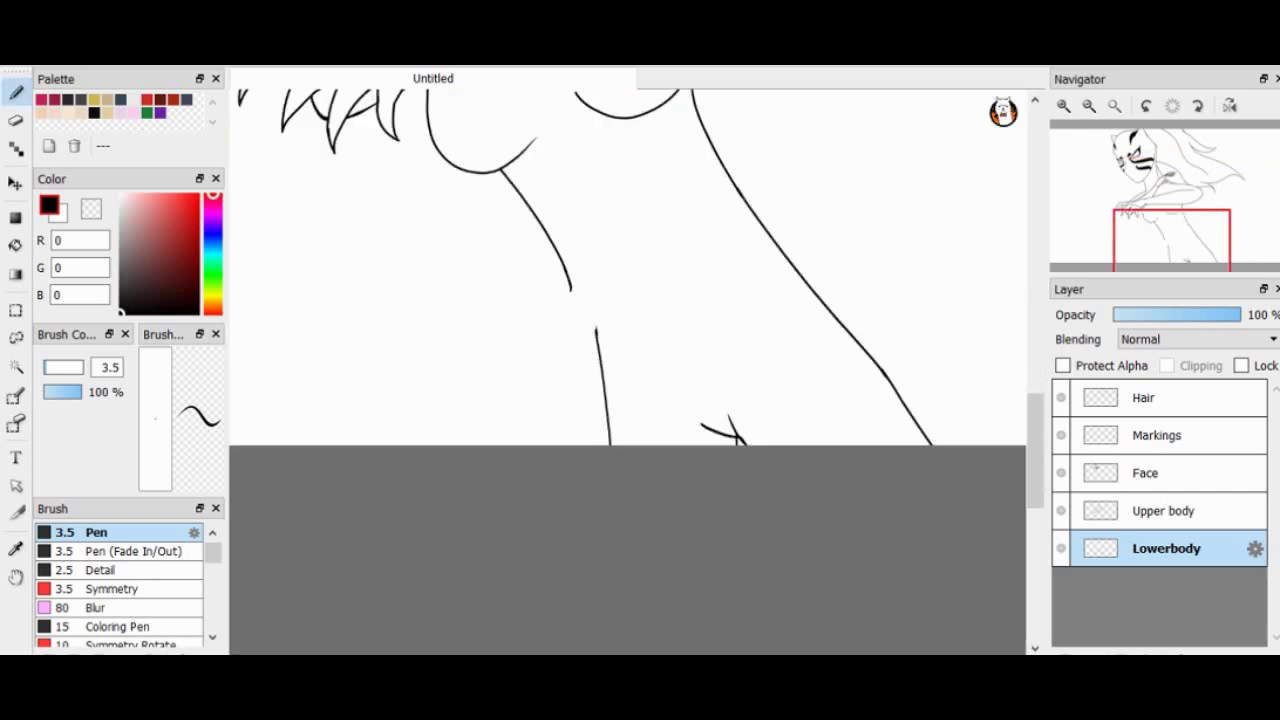
key(e)
scroll(630, 360, down, 4)
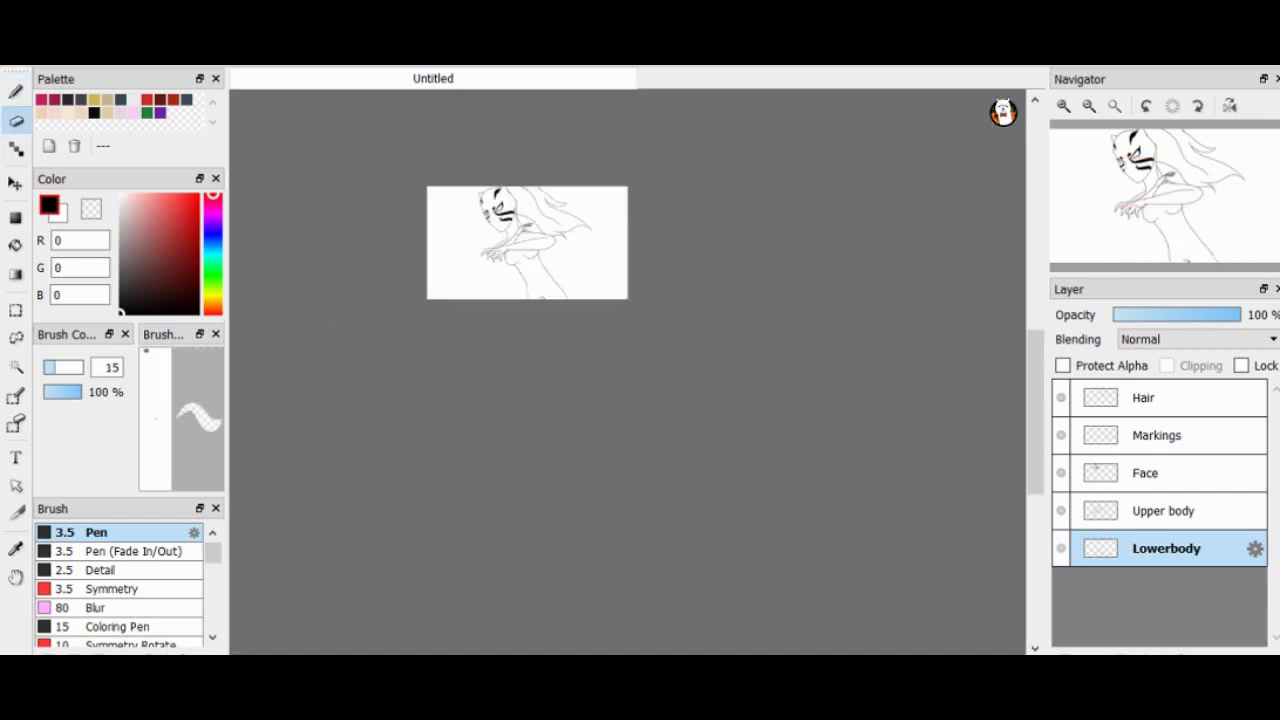
scroll(630, 360, up, 4)
key(b)
key(e)
drag(556, 208, 652, 428)
key(b)
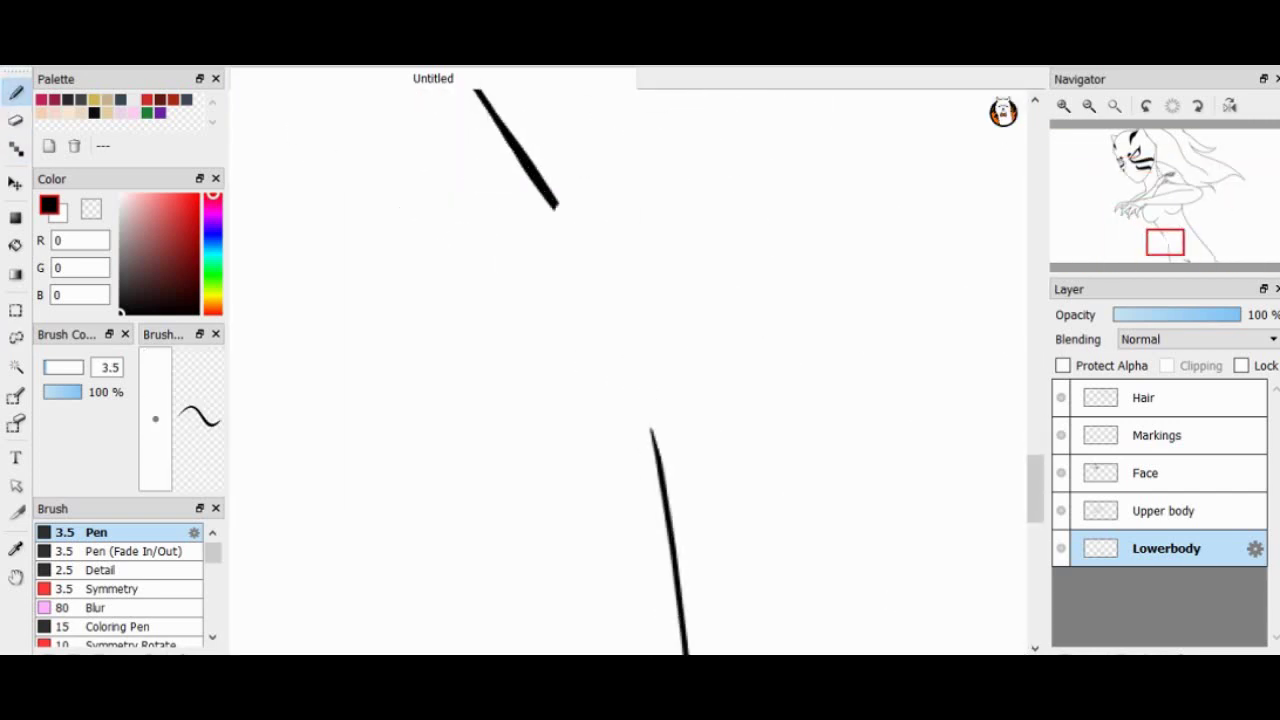
key(e)
drag(480, 340, 545, 430)
key(b)
scroll(630, 360, down, 4)
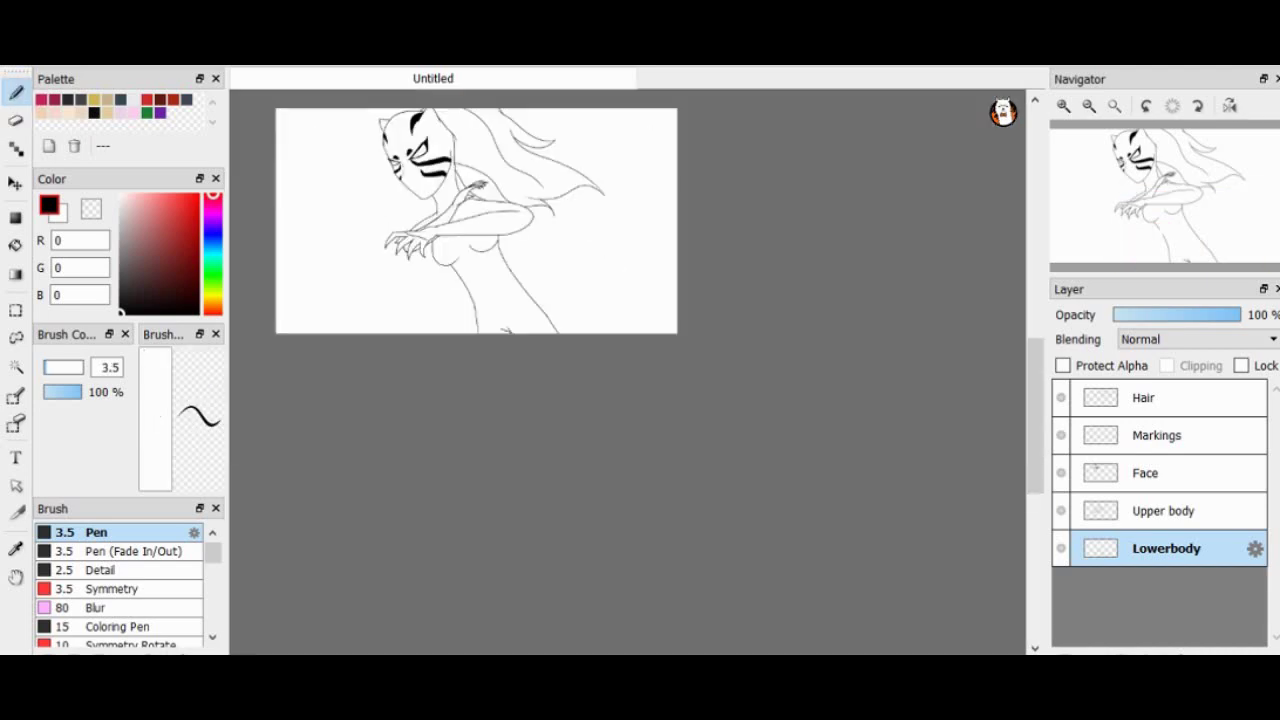
Clean up the junction beneath the forearm where the breast curve meets the back line.
scroll(630, 360, up, 4)
scroll(630, 360, up, 4)
key(e)
drag(544, 146, 570, 158)
key(b)
scroll(630, 360, up, 2)
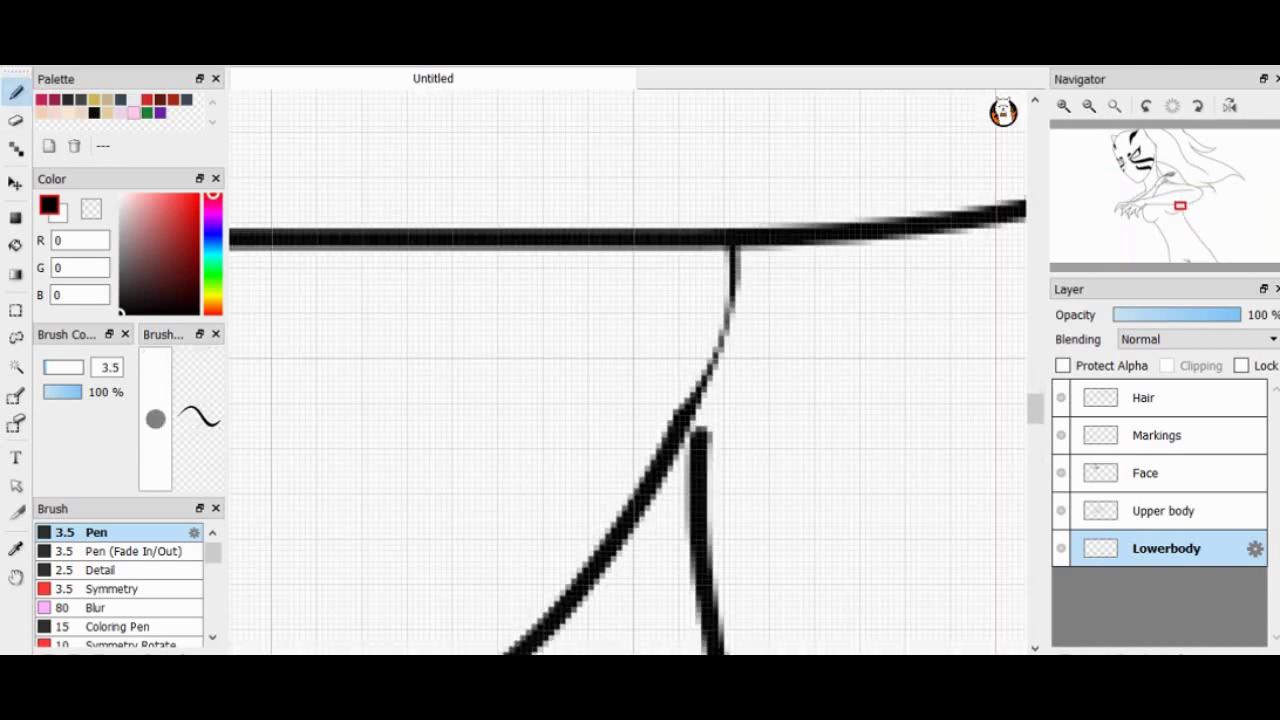
drag(740, 248, 668, 476)
Try a short contour line inside the torso below the breast with the 2.5 Detail brush.
scroll(630, 360, down, 5)
scroll(630, 360, down, 5)
scroll(630, 360, up, 4)
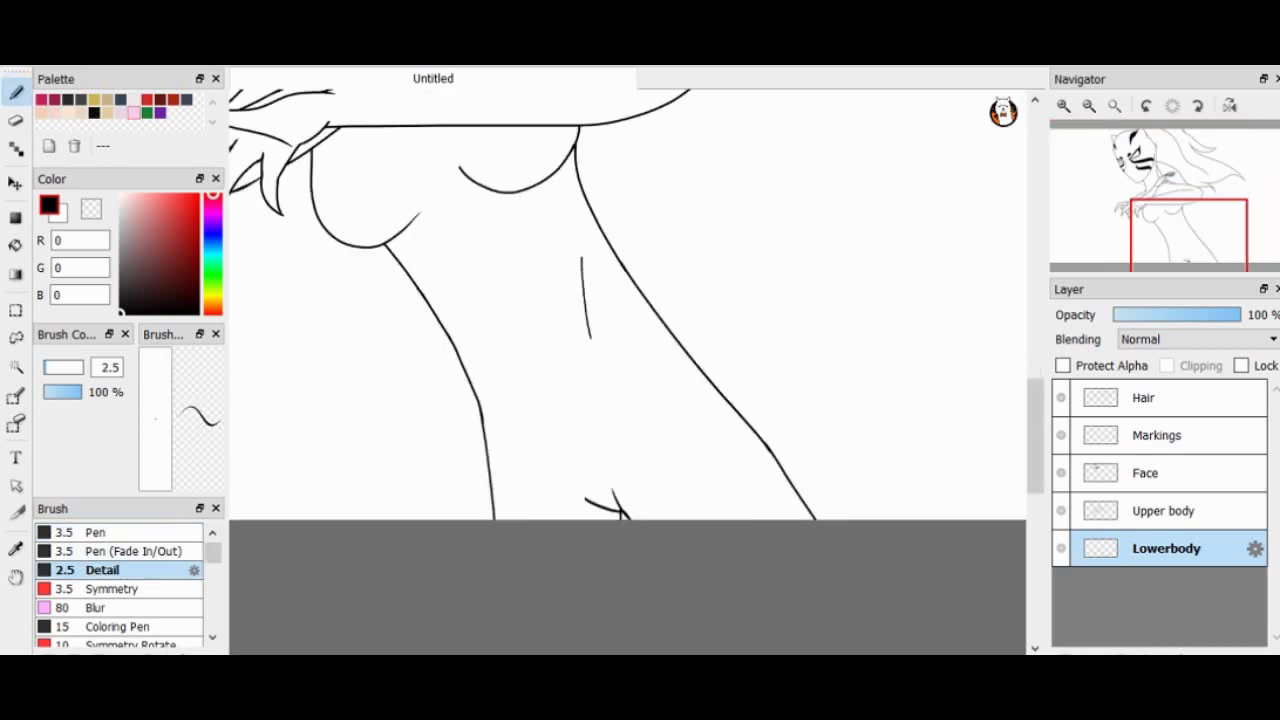
scroll(630, 360, down, 4)
Lasso the crease and thigh lines between the hips and transform them upward from the canvas edge.
scroll(630, 360, up, 5)
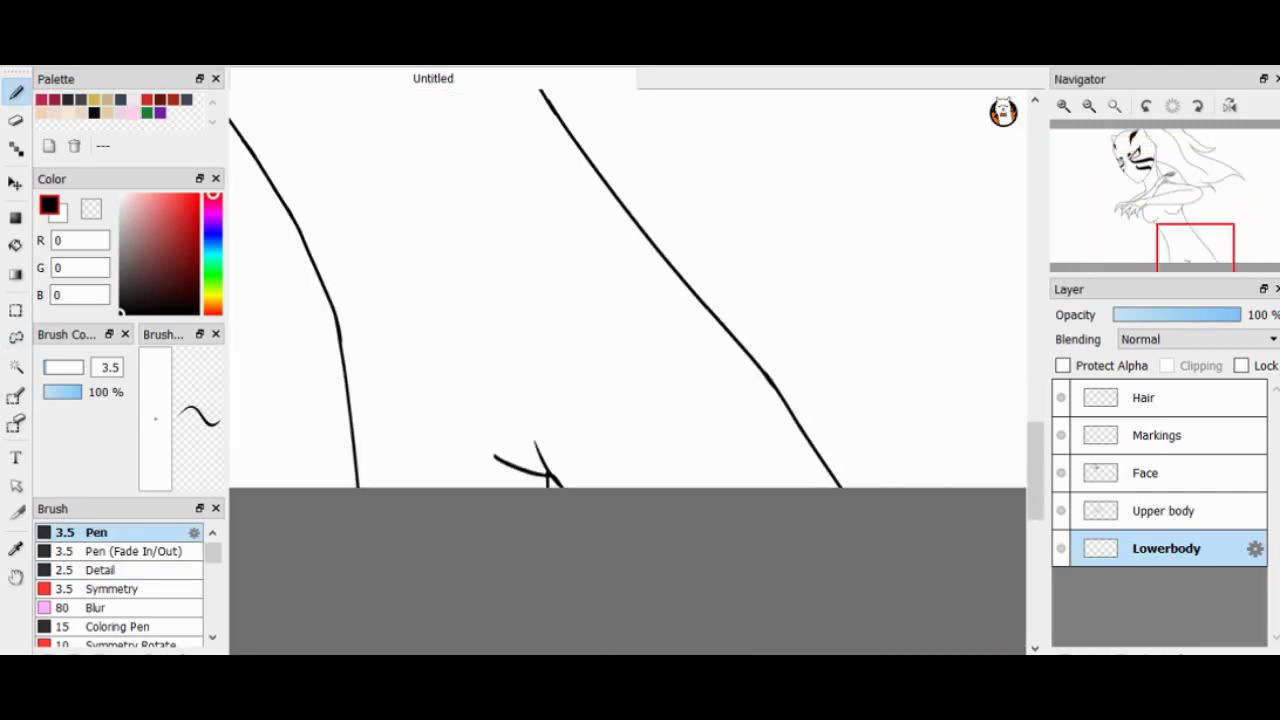
drag(632, 548, 575, 404)
key(ctrl+t)
scroll(630, 360, down, 1)
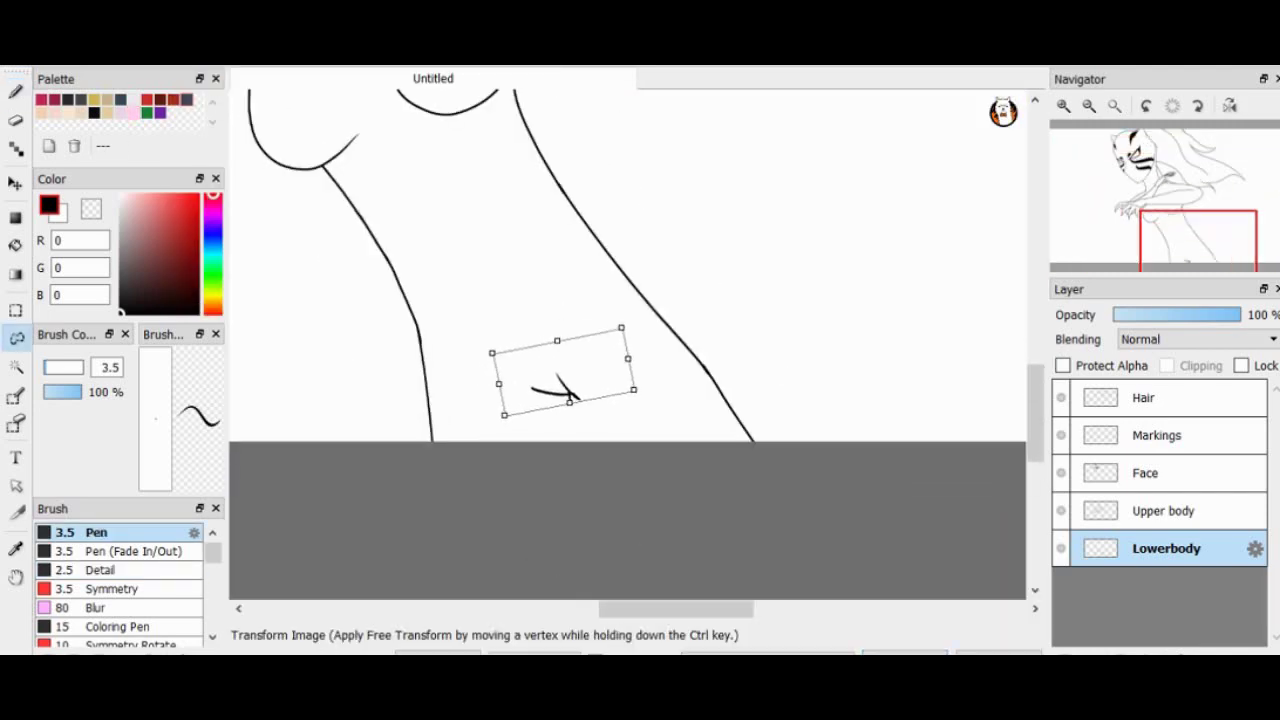
scroll(568, 400, down, 2)
key(Return)
Redraw the two thigh lines from the crease to the canvas edge and erase the surplus strokes.
scroll(568, 400, up, 3)
key(b)
scroll(568, 400, up, 3)
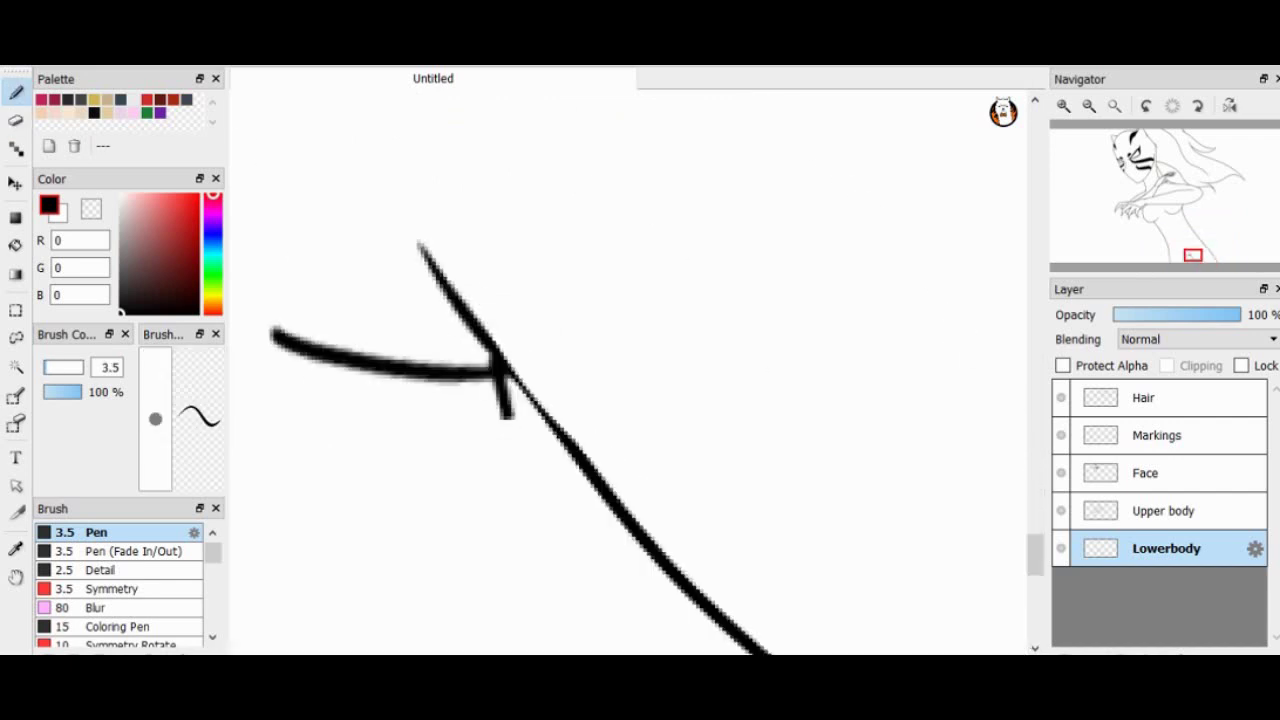
scroll(568, 400, down, 4)
scroll(568, 400, up, 3)
key(e)
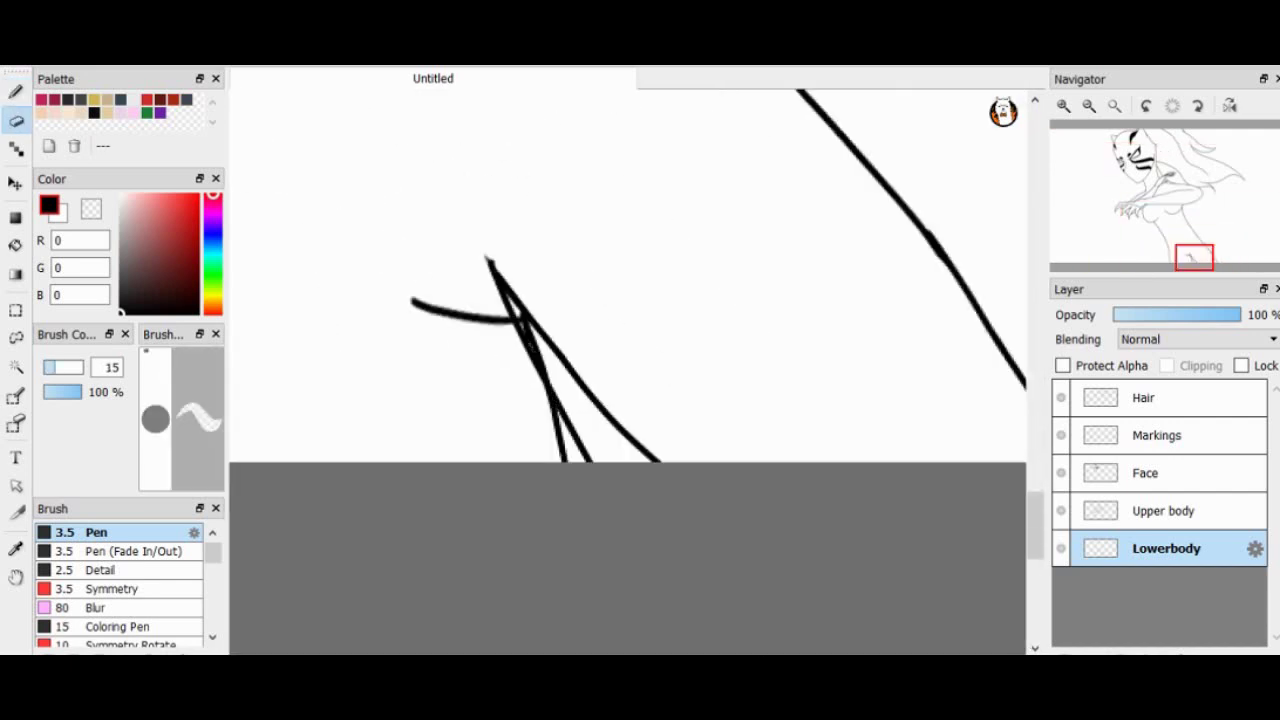
scroll(568, 400, up, 1)
key(b)
scroll(568, 400, down, 2)
key(e)
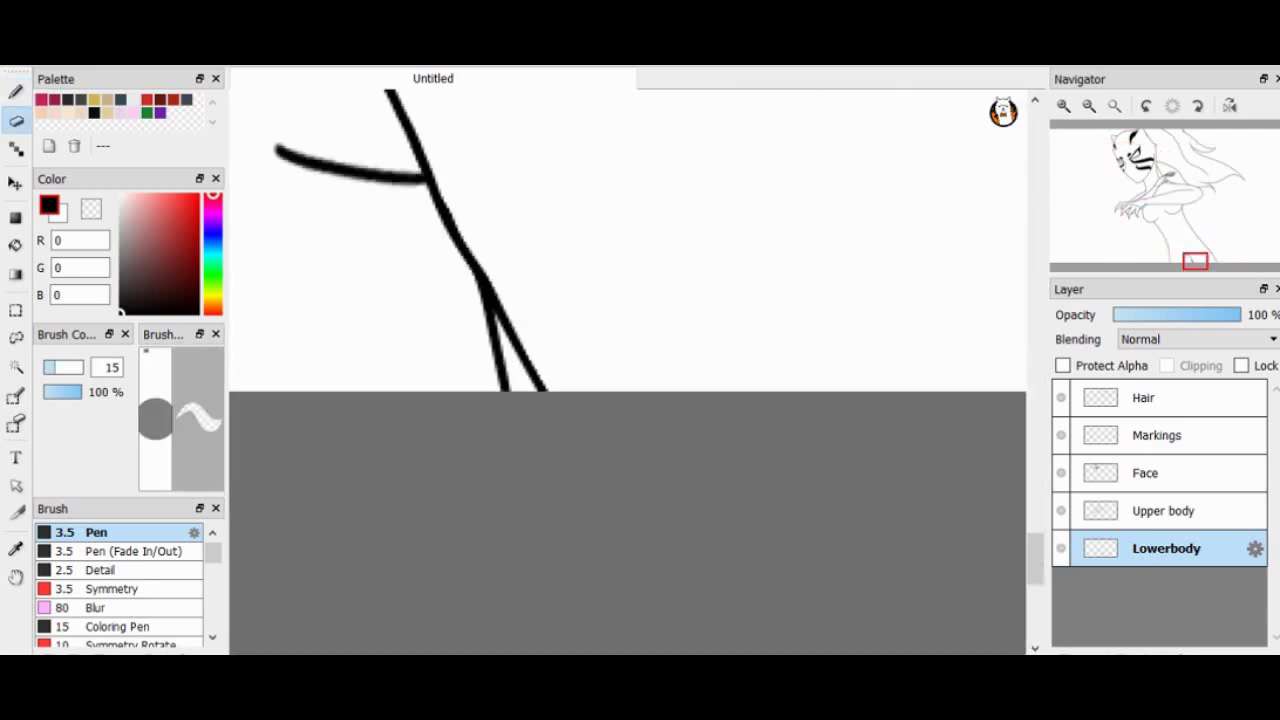
Erase the back hip line from just below the waist down to the canvas edge.
scroll(568, 400, down, 1)
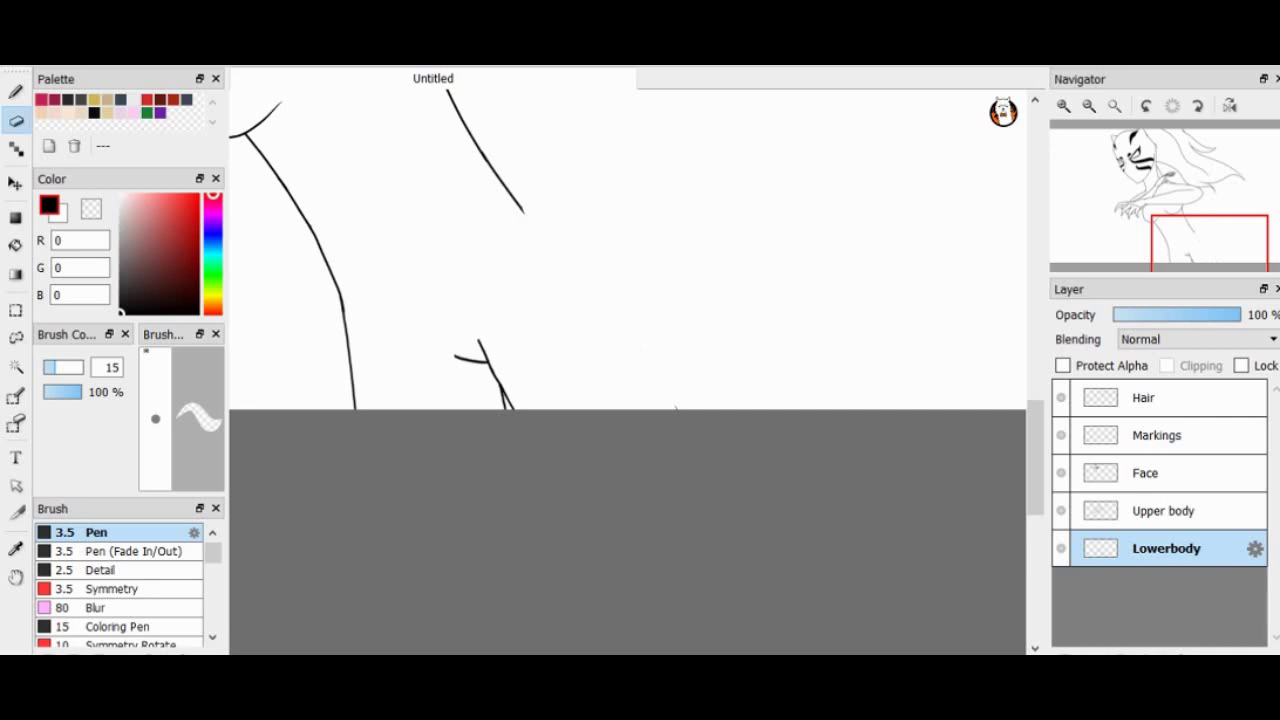
key(b)
scroll(568, 400, up, 2)
scroll(568, 400, down, 2)
scroll(568, 400, up, 1)
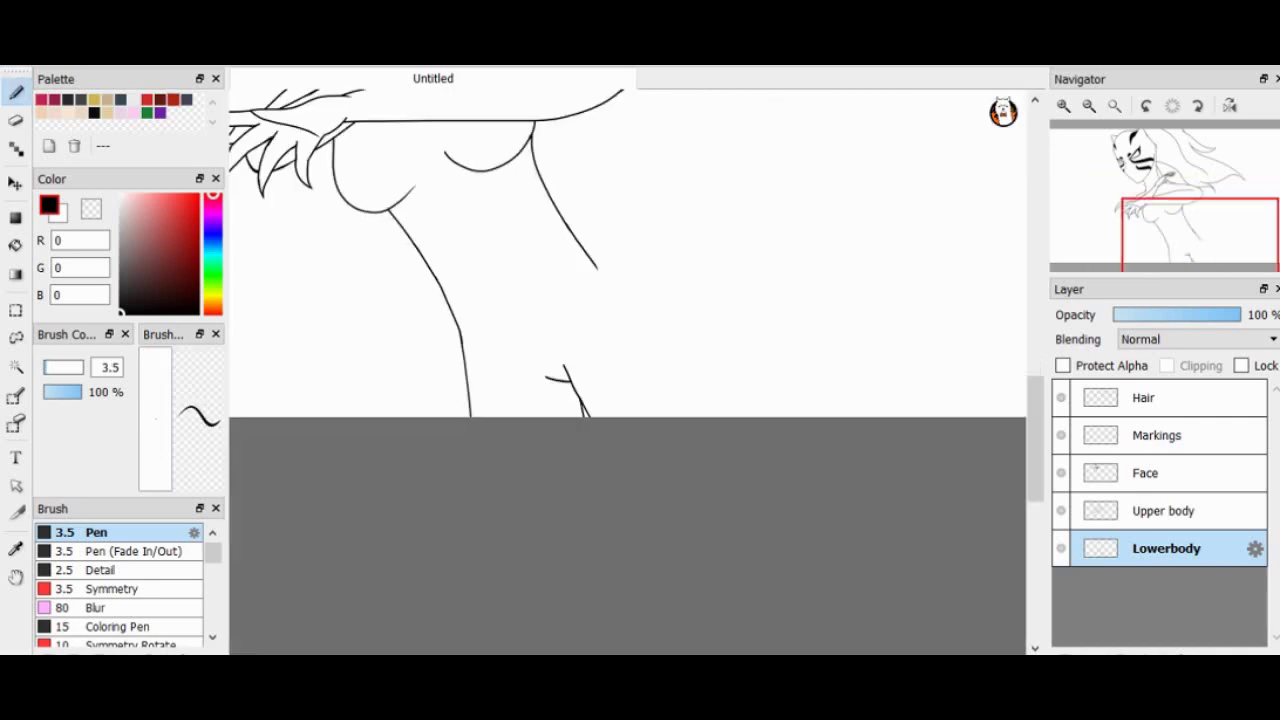
scroll(568, 400, down, 2)
scroll(568, 400, up, 2)
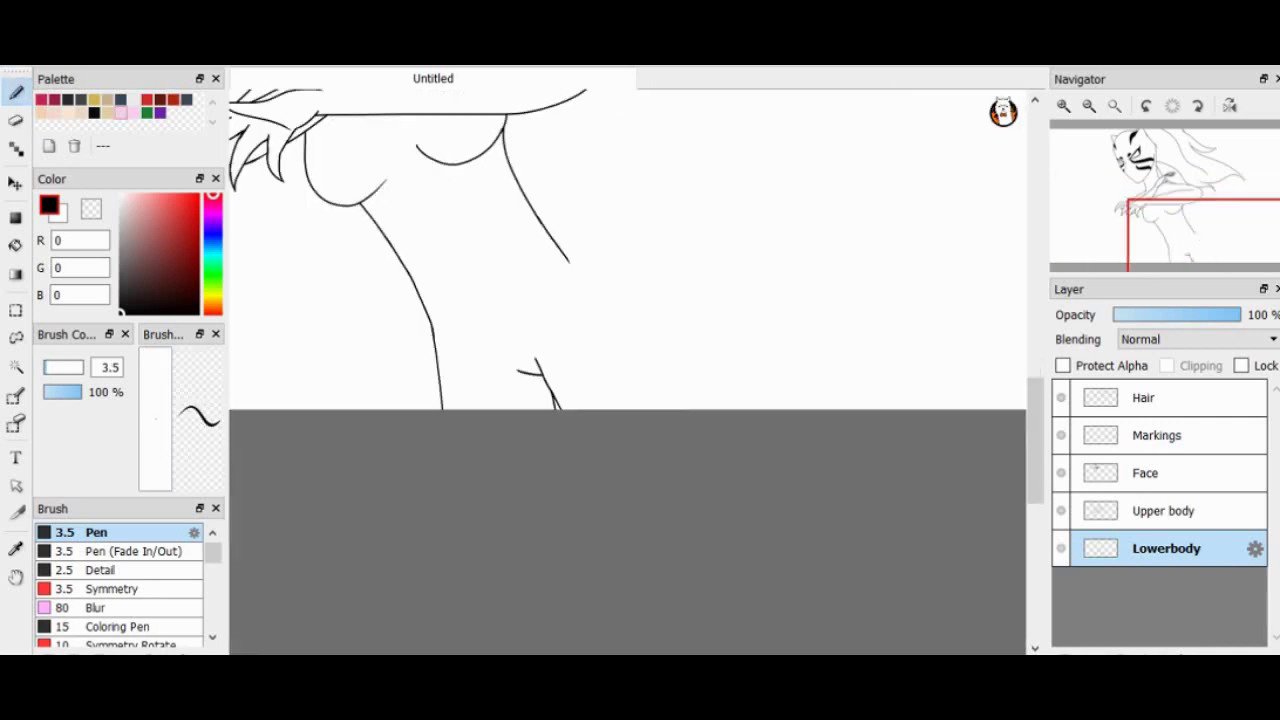
scroll(568, 400, down, 2)
Draw a rounder hip curve continuing from the cut end of the back line.
scroll(568, 400, up, 4)
key(e)
key(b)
scroll(568, 400, up, 2)
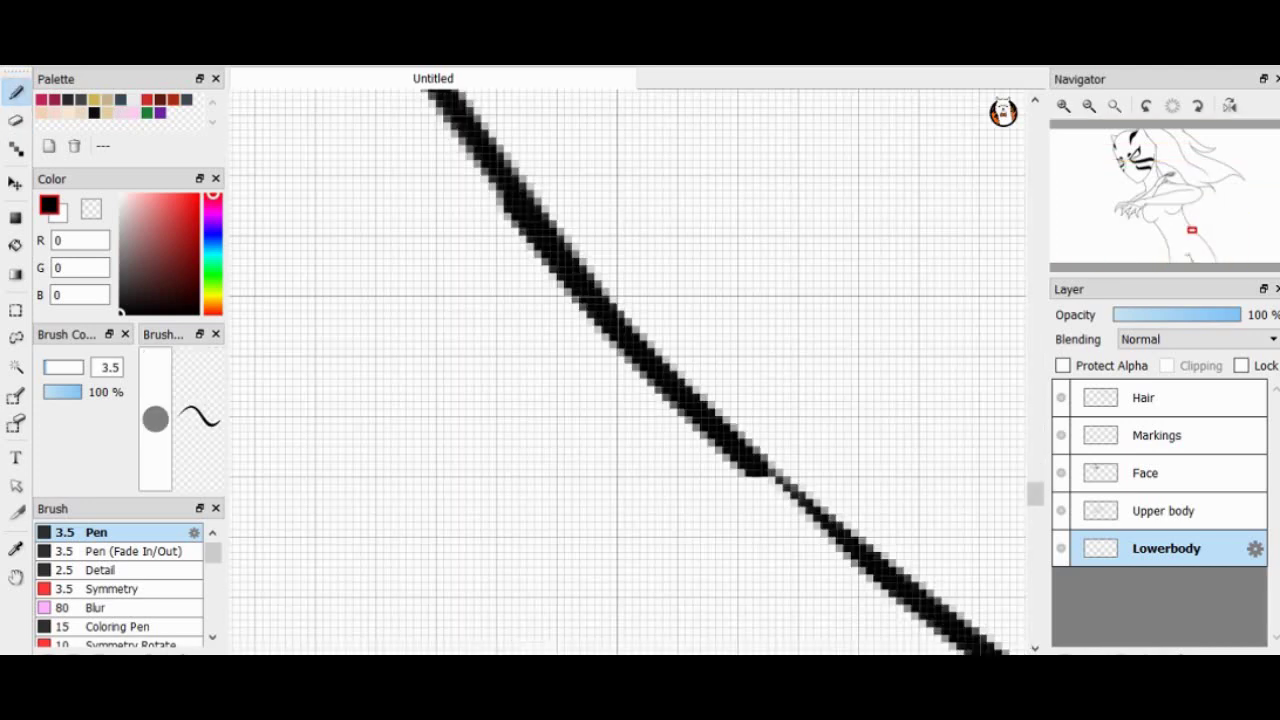
scroll(568, 400, down, 4)
scroll(568, 400, up, 3)
Curve the lower end of the hip line down to the canvas edge and clean up the doubled stroke.
key(e)
drag(575, 225, 632, 398)
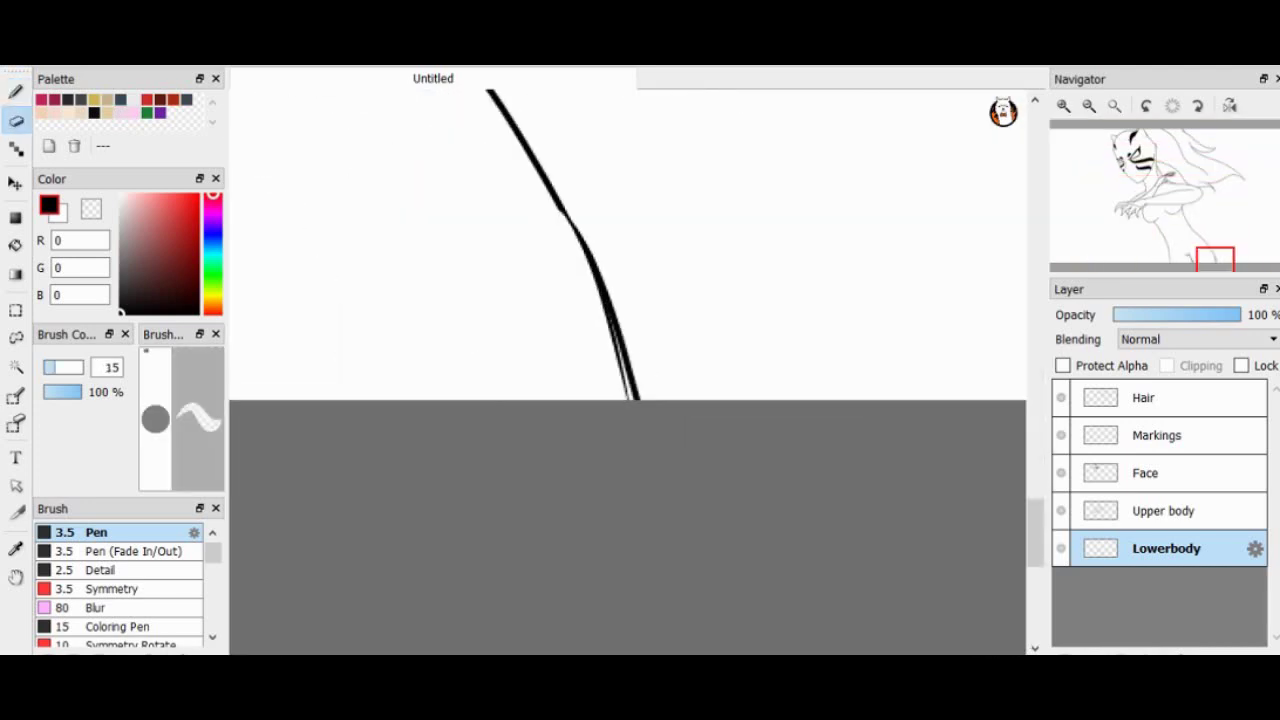
drag(600, 290, 636, 398)
key(b)
scroll(560, 240, down, 3)
scroll(560, 240, up, 4)
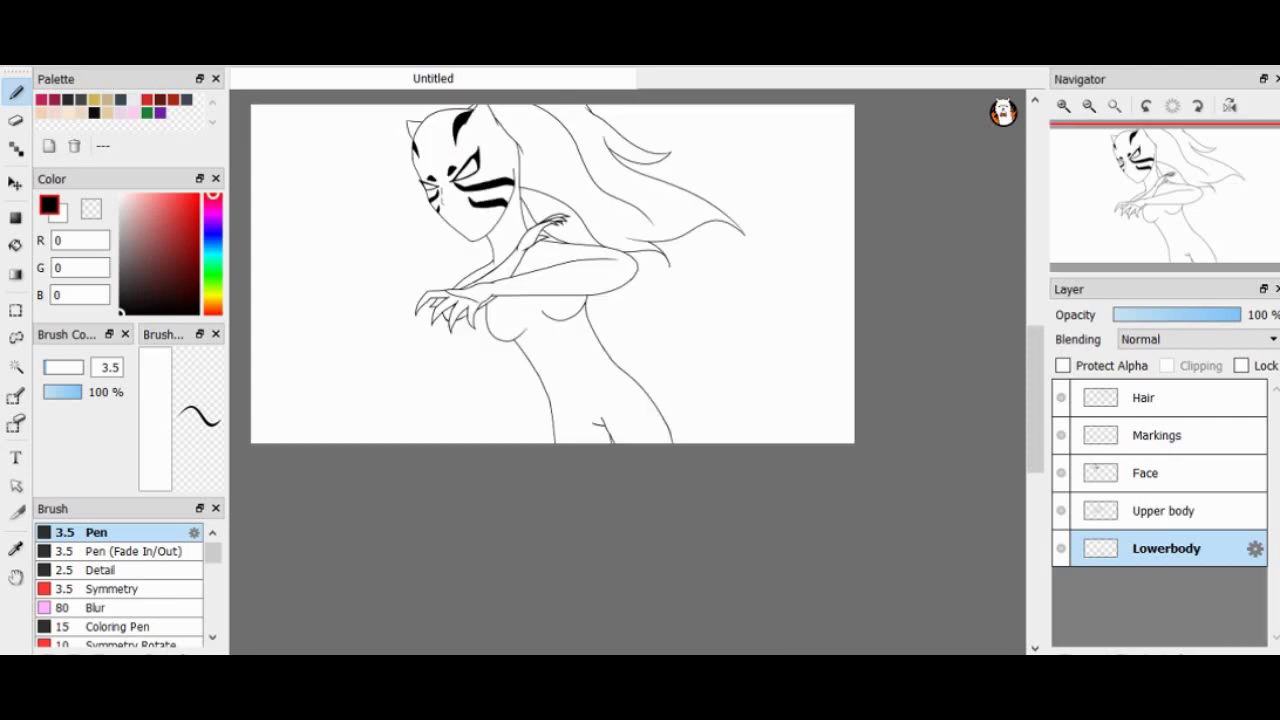
Erase the short crease between the hips and redraw it to meet the top of the thigh line.
key(e)
drag(460, 398, 538, 412)
key(b)
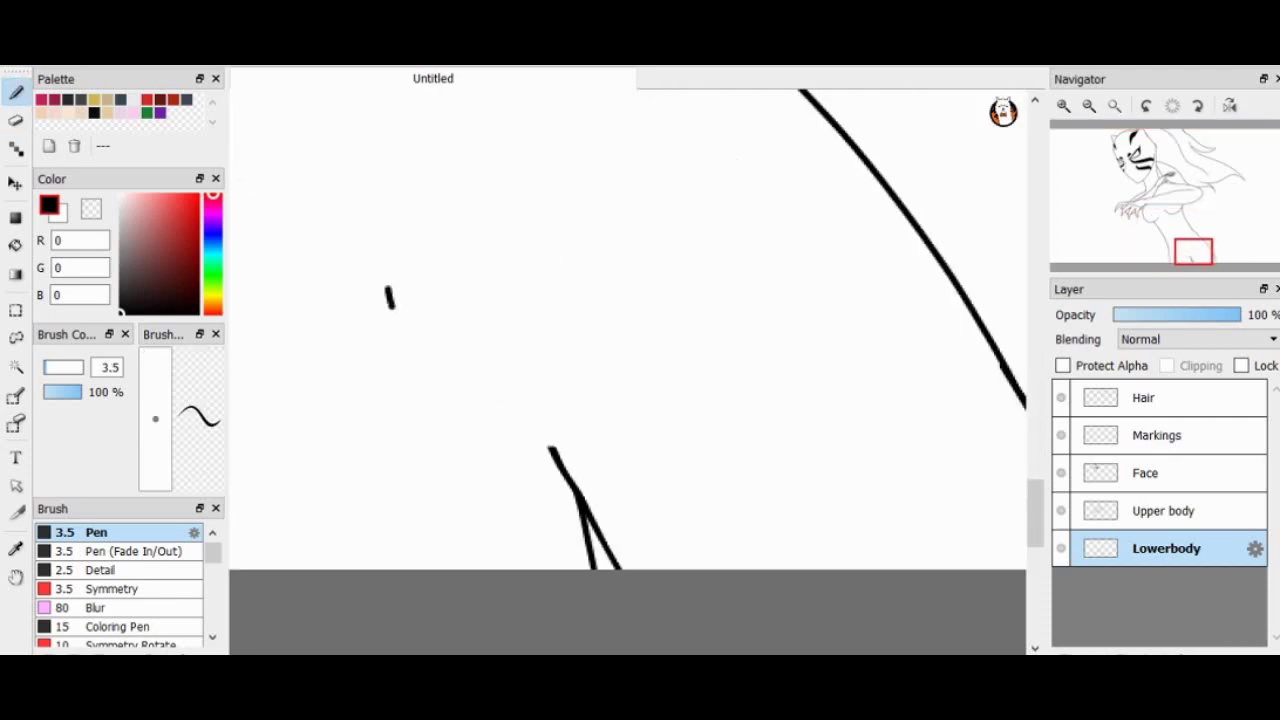
drag(390, 300, 530, 432)
scroll(560, 300, down, 3)
scroll(560, 300, up, 1)
scroll(560, 300, down, 2)
scroll(560, 300, up, 3)
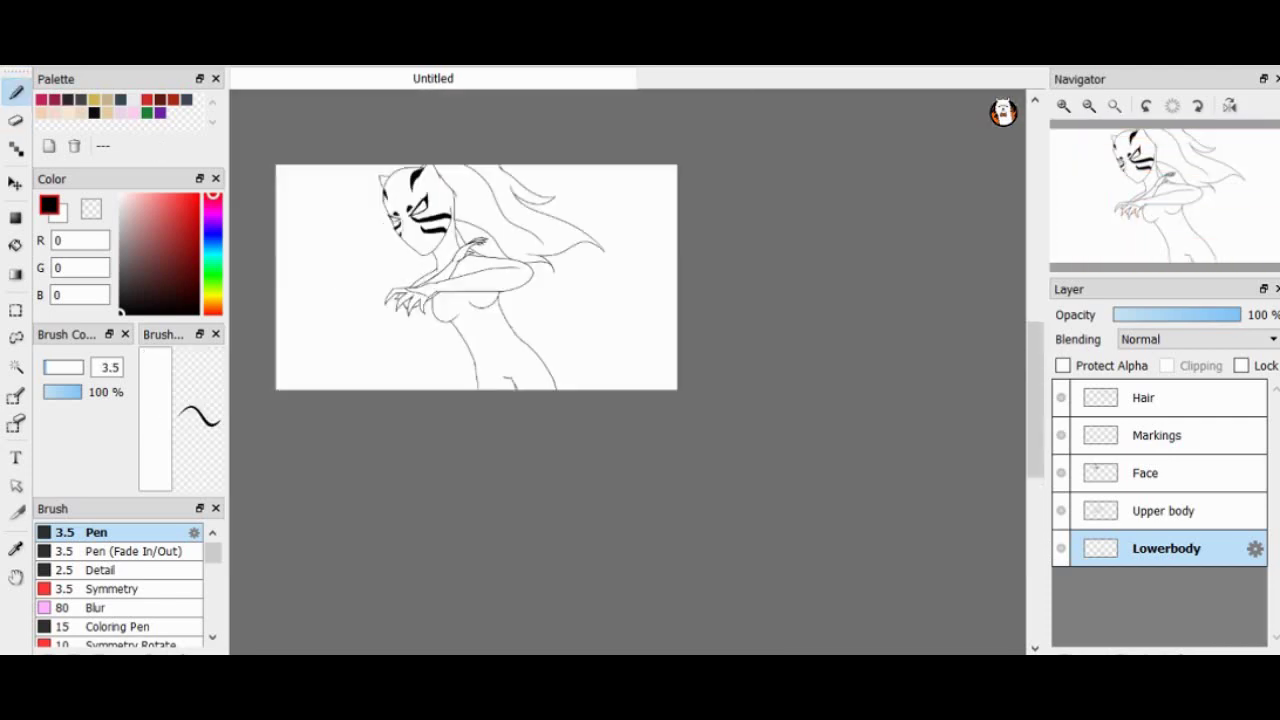
Outline a curved, tapering stripe from the back hip line inward on the Markings layer with the 2.5 Detail brush.
click(100, 570)
scroll(560, 300, up, 1)
drag(459, 346, 516, 327)
scroll(560, 300, down, 3)
scroll(560, 300, up, 2)
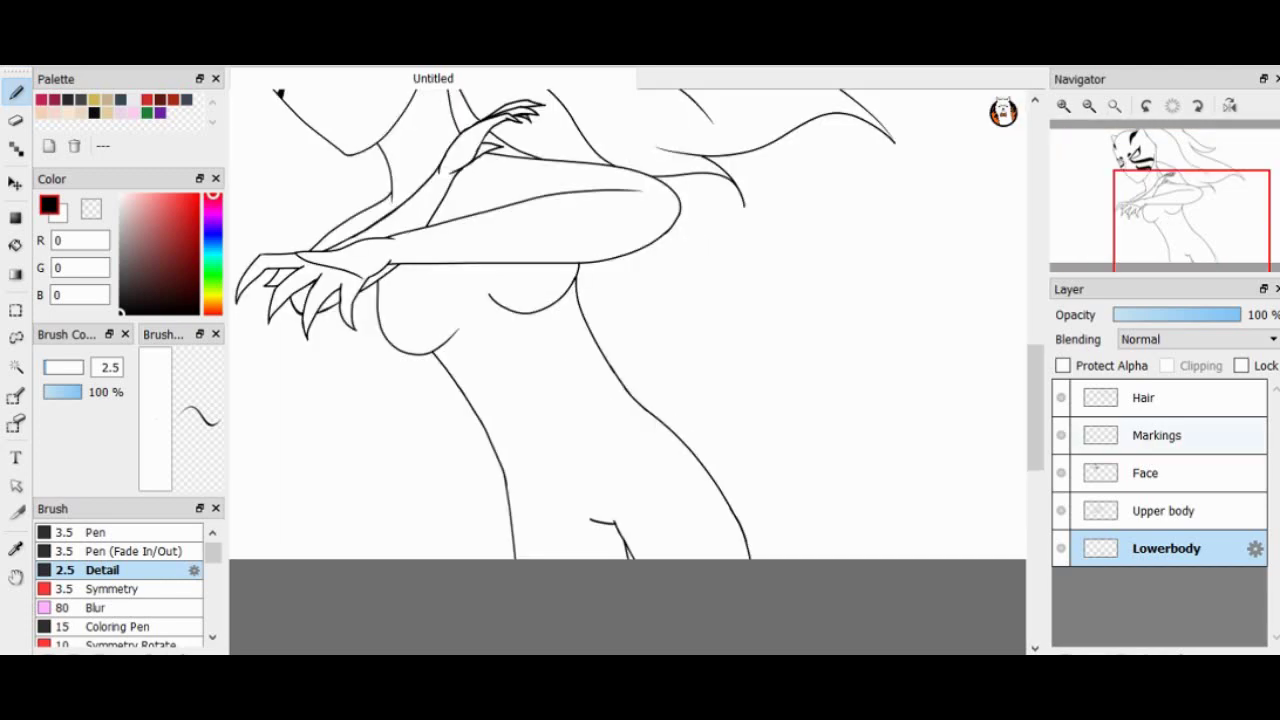
click(1160, 435)
scroll(560, 300, up, 3)
scroll(628, 372, down, 3)
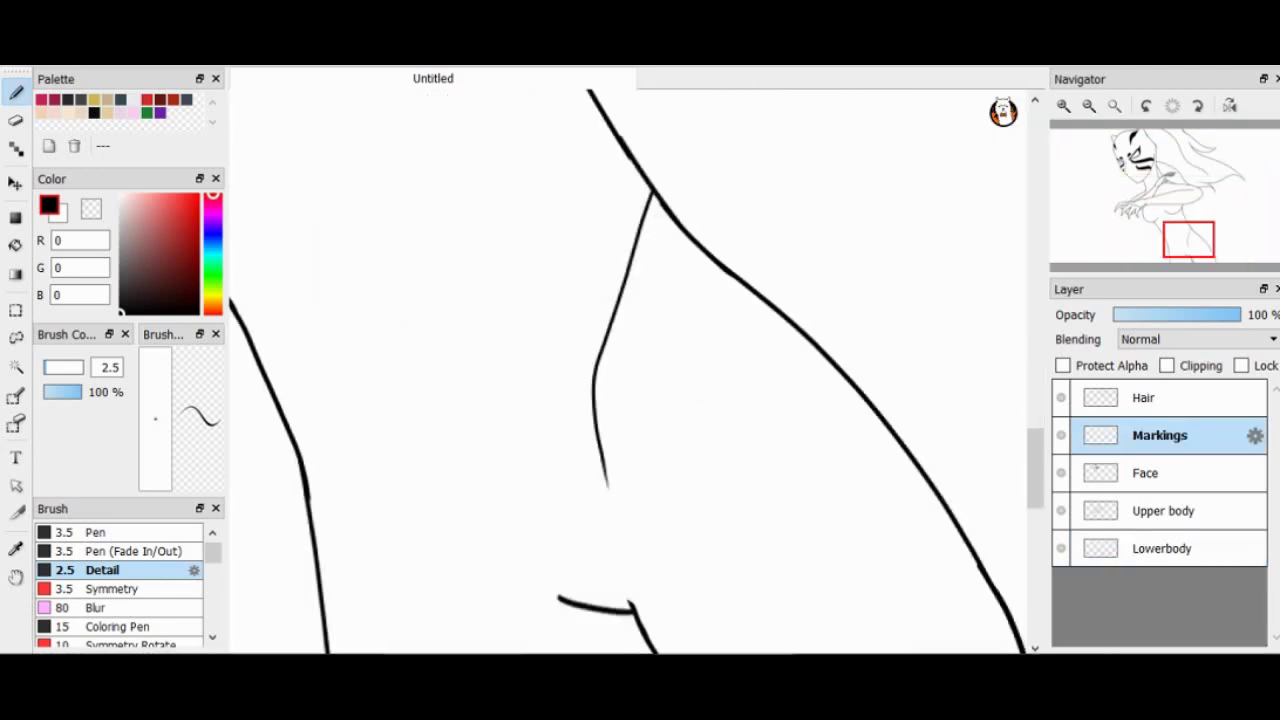
scroll(628, 372, up, 3)
drag(727, 270, 710, 315)
scroll(620, 400, down, 3)
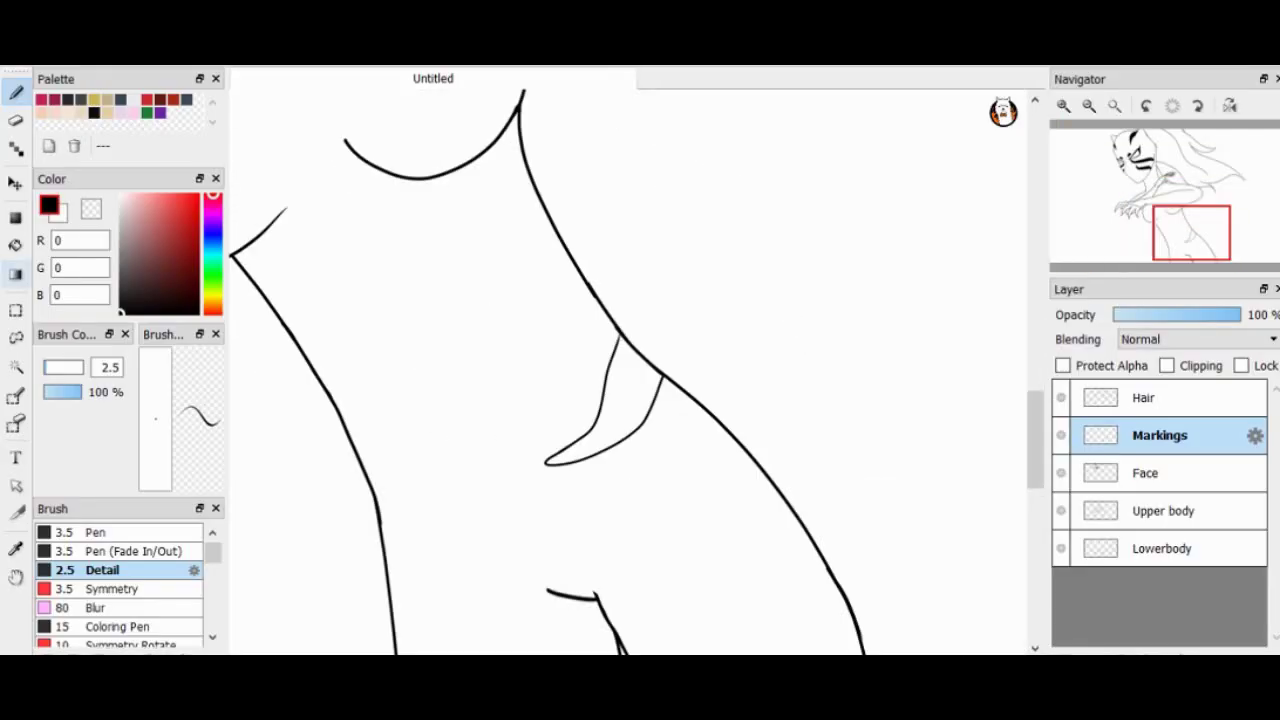
Fill the hip stripe with black, and outline and fill a larger stripe above it along the waist.
key(g)
click(610, 420)
key(b)
scroll(620, 400, down, 1)
scroll(606, 357, up, 2)
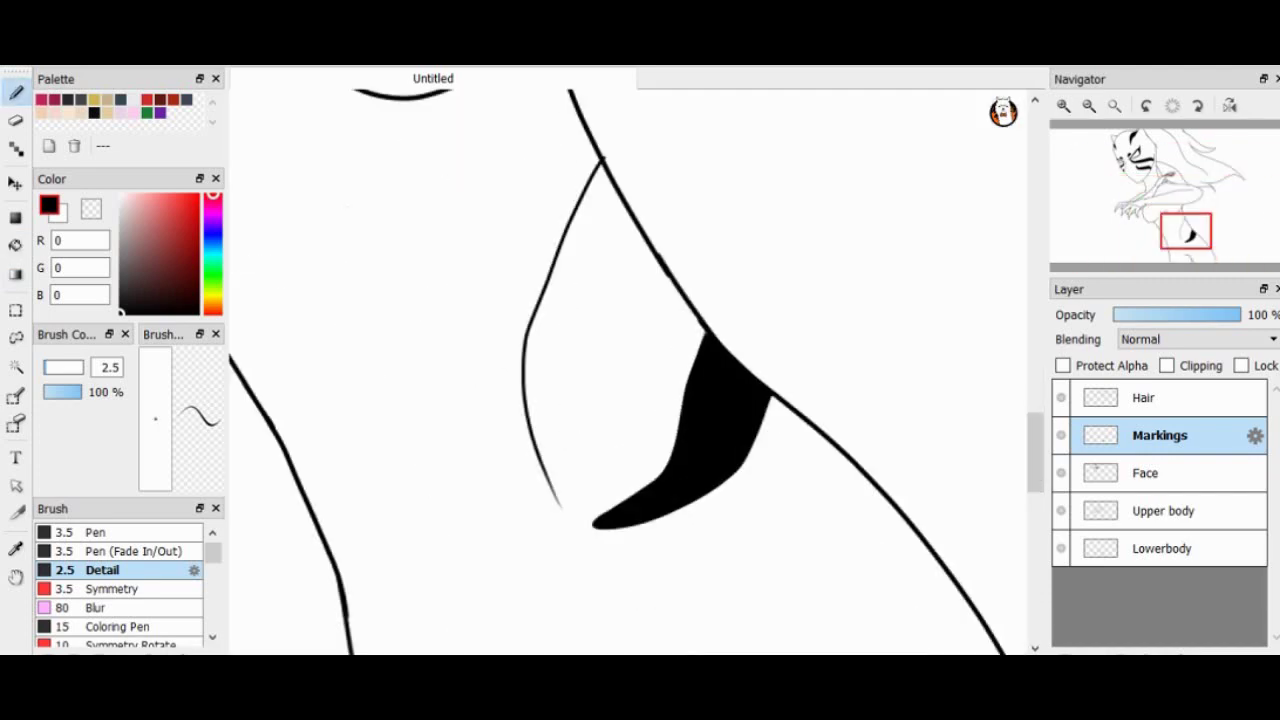
key(g)
click(560, 330)
Refine the lower tip of the waist stripe with the 3.5 Pen and the eraser.
click(95, 532)
scroll(606, 357, up, 3)
scroll(606, 357, down, 3)
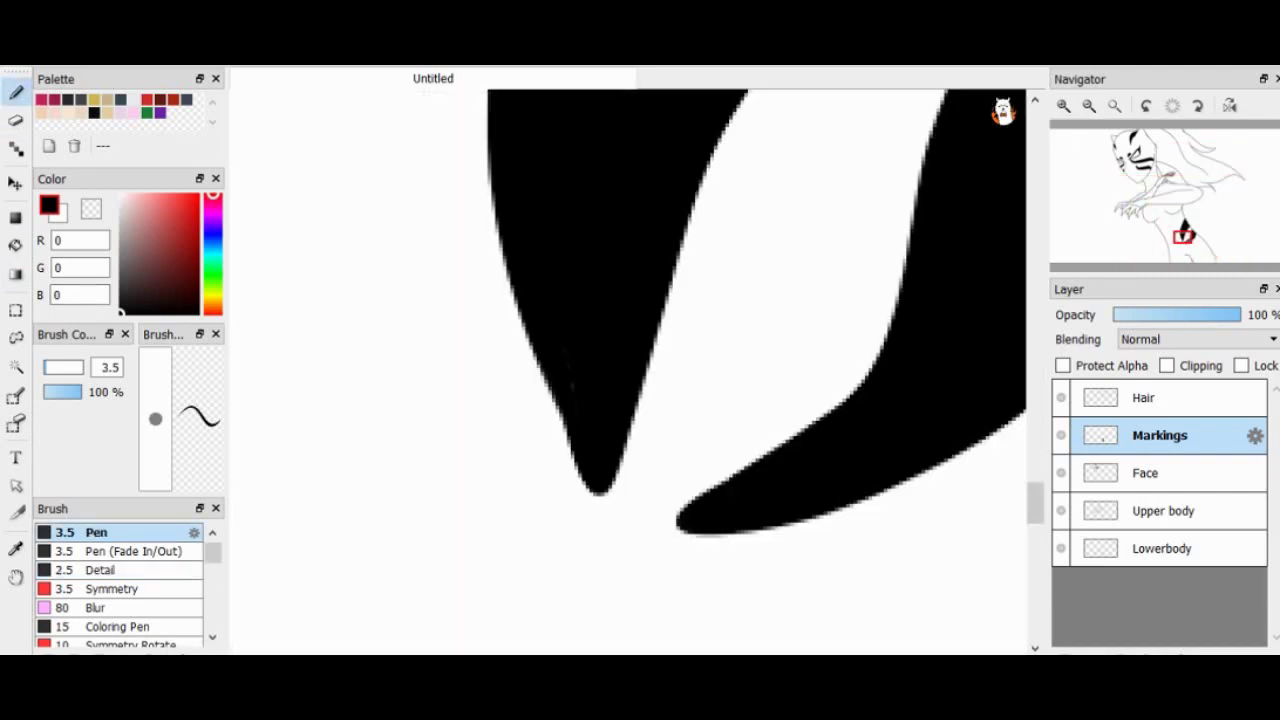
key(e)
scroll(630, 370, down, 3)
key(b)
Outline a third stripe curving from the back line to a point under the breast, and fill it with black.
scroll(630, 370, up, 3)
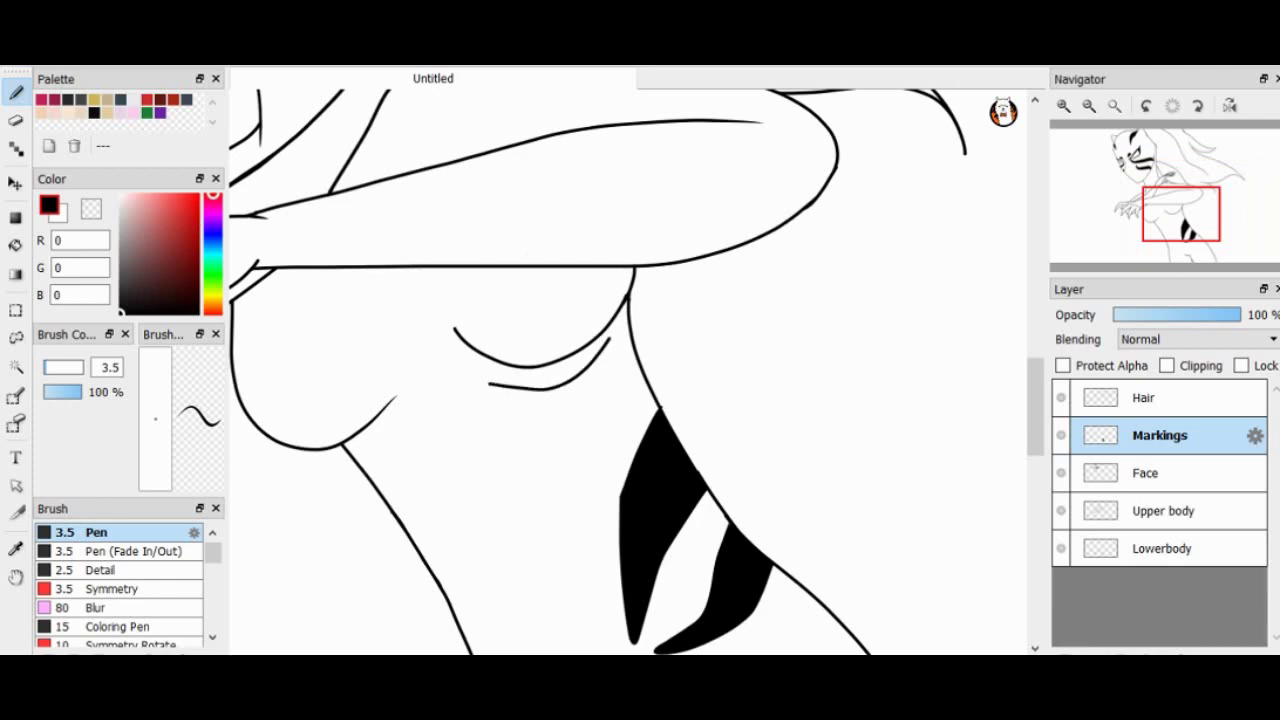
scroll(540, 410, up, 1)
scroll(560, 430, up, 1)
key(e)
scroll(560, 430, up, 2)
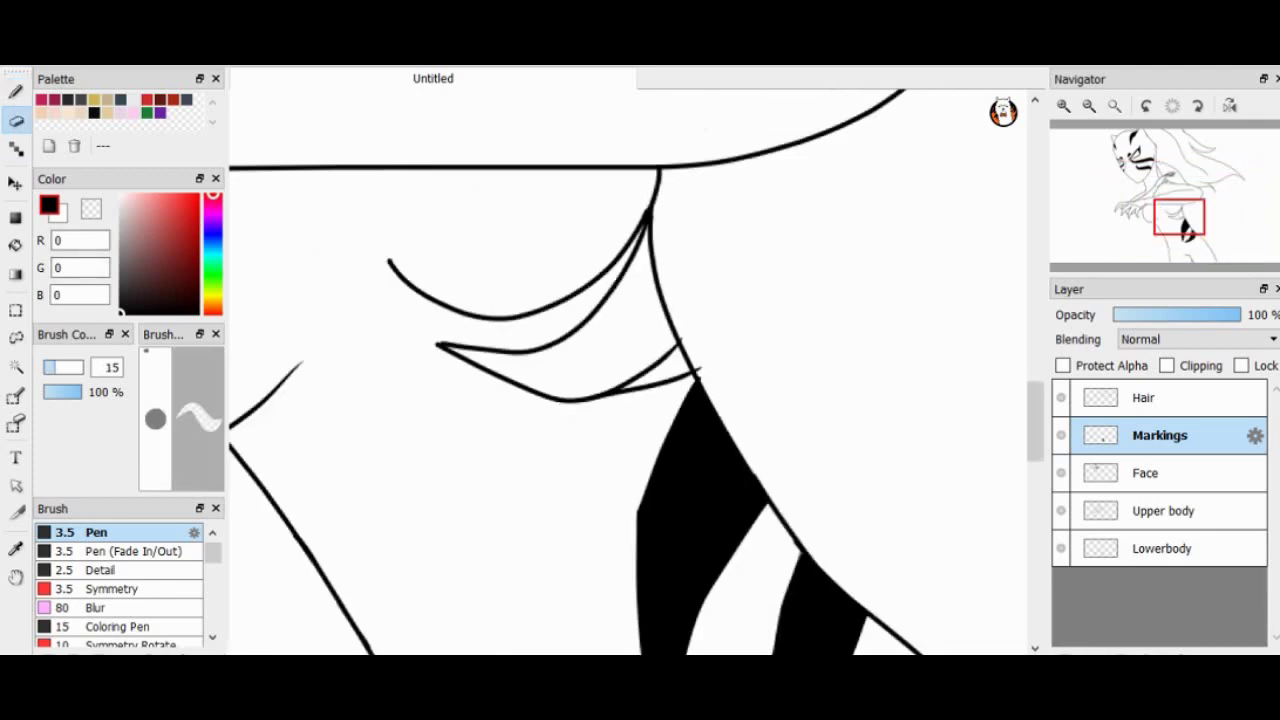
key(g)
click(575, 452)
Smooth the lower edge of the stripe under the breast and erase its overhang beside the waist stripe.
drag(548, 447, 760, 405)
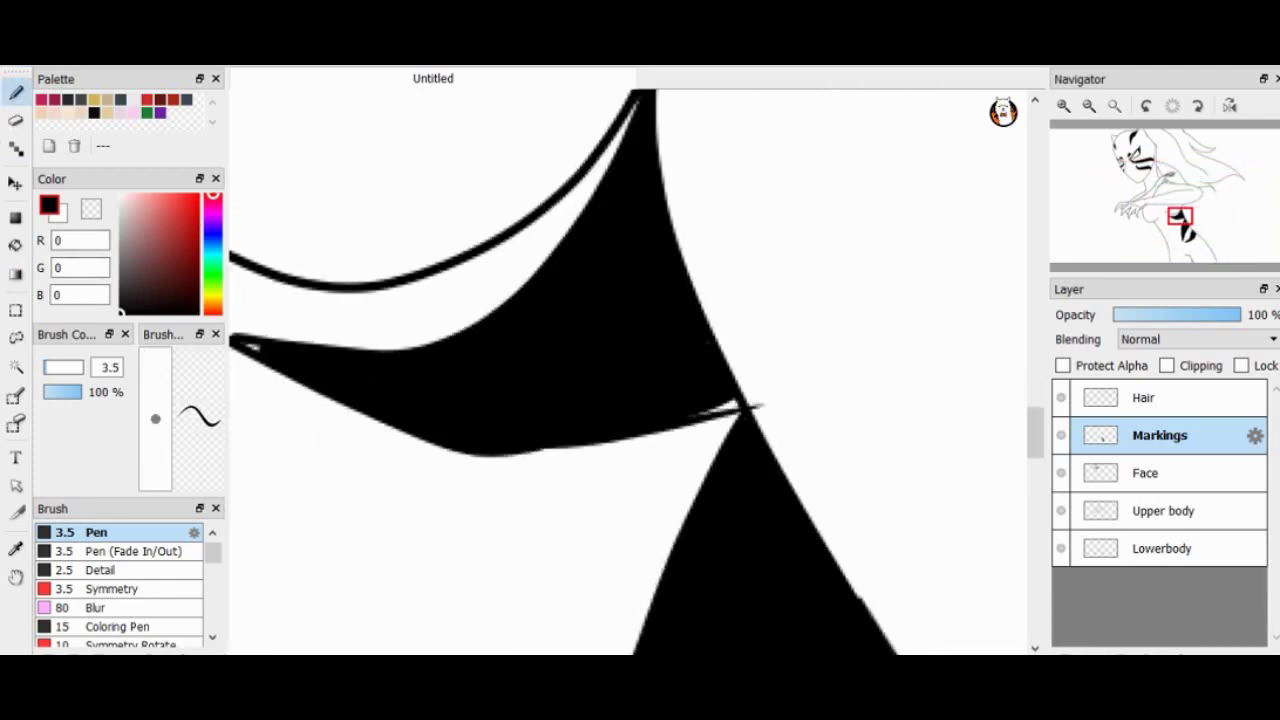
key(e)
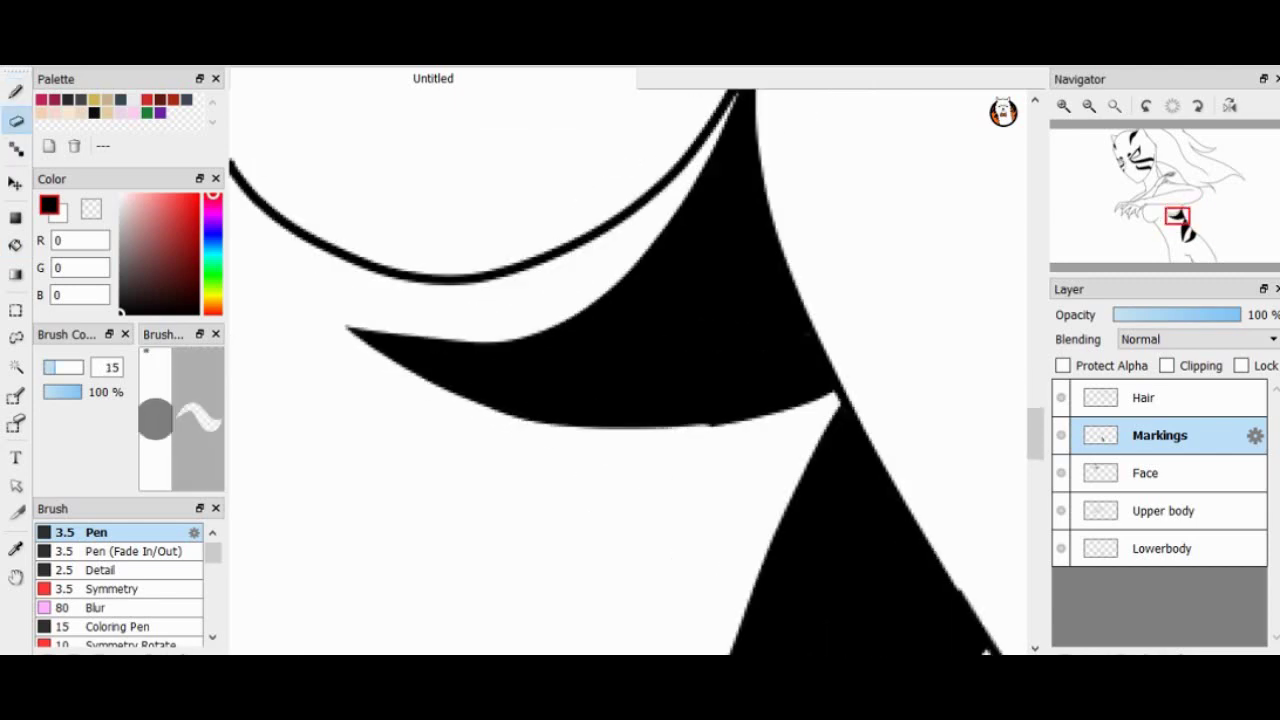
key(b)
scroll(620, 260, down, 2)
scroll(636, 372, down, 5)
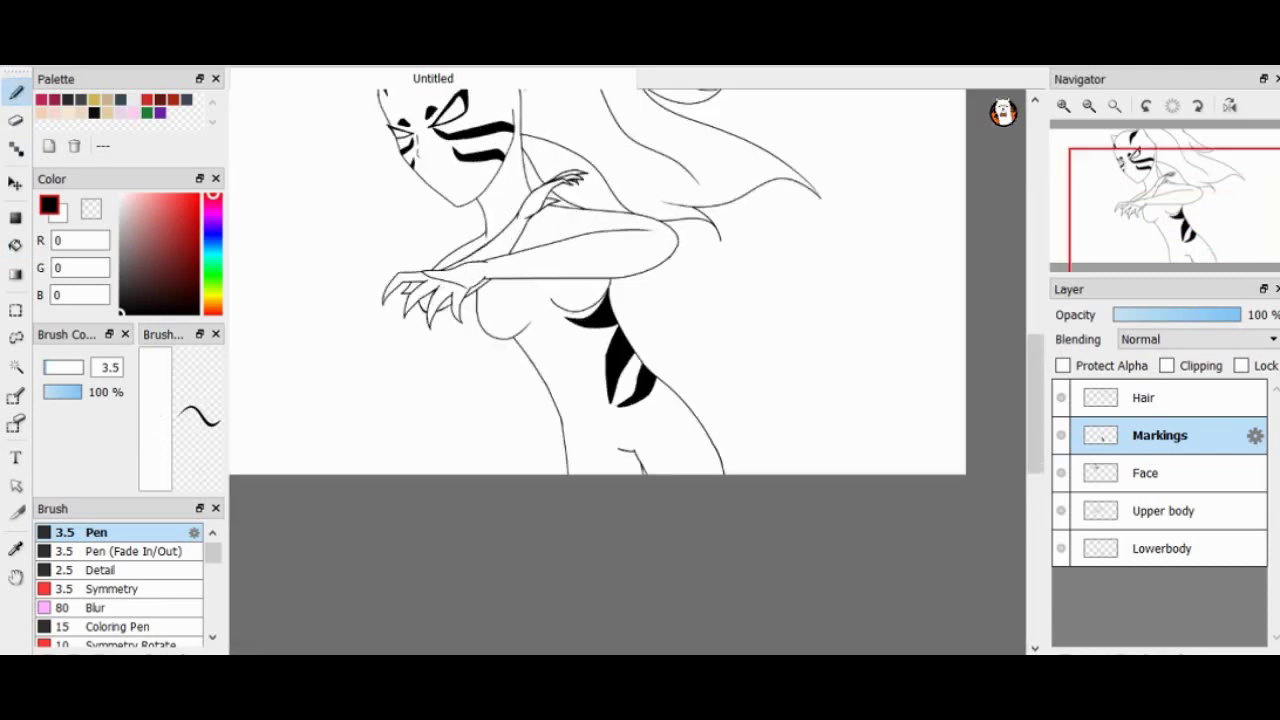
Transform the three torso stripes with a slight rotation to fit the back line, and tidy their outer edge.
key(ctrl+t)
scroll(636, 372, up, 2)
scroll(636, 372, up, 3)
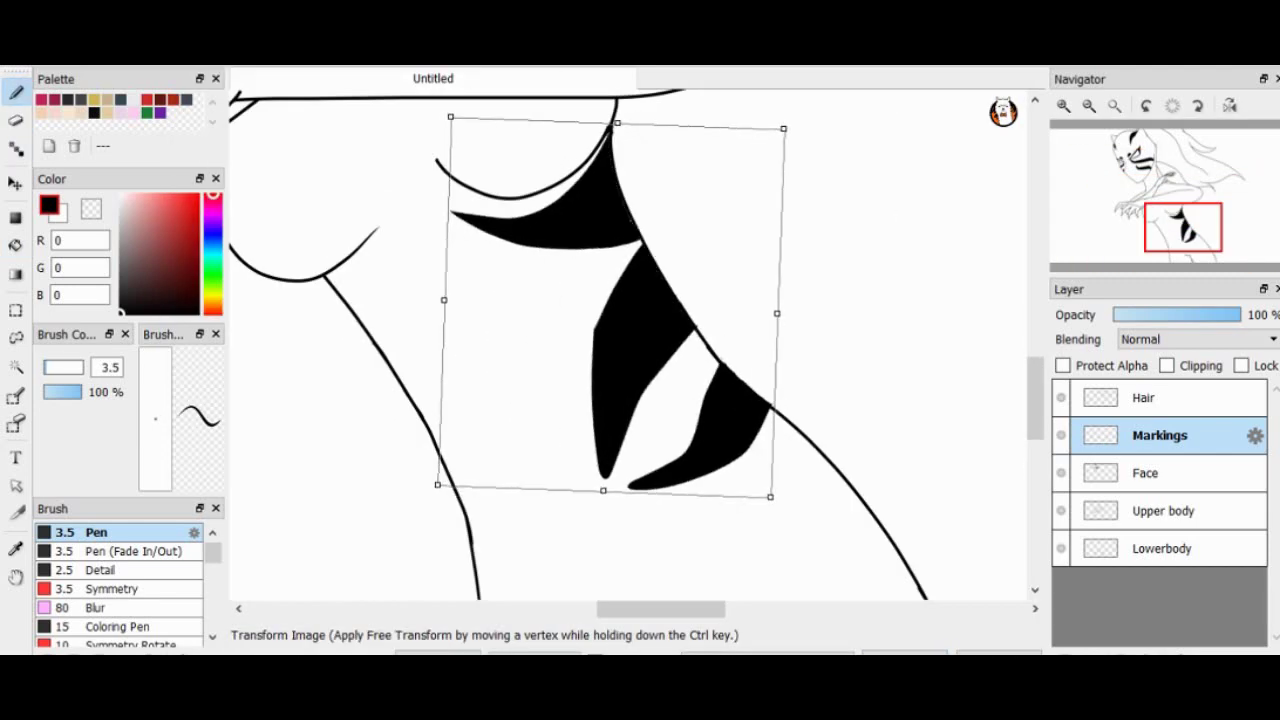
key(Return)
scroll(628, 104, up, 5)
key(e)
scroll(628, 372, down, 6)
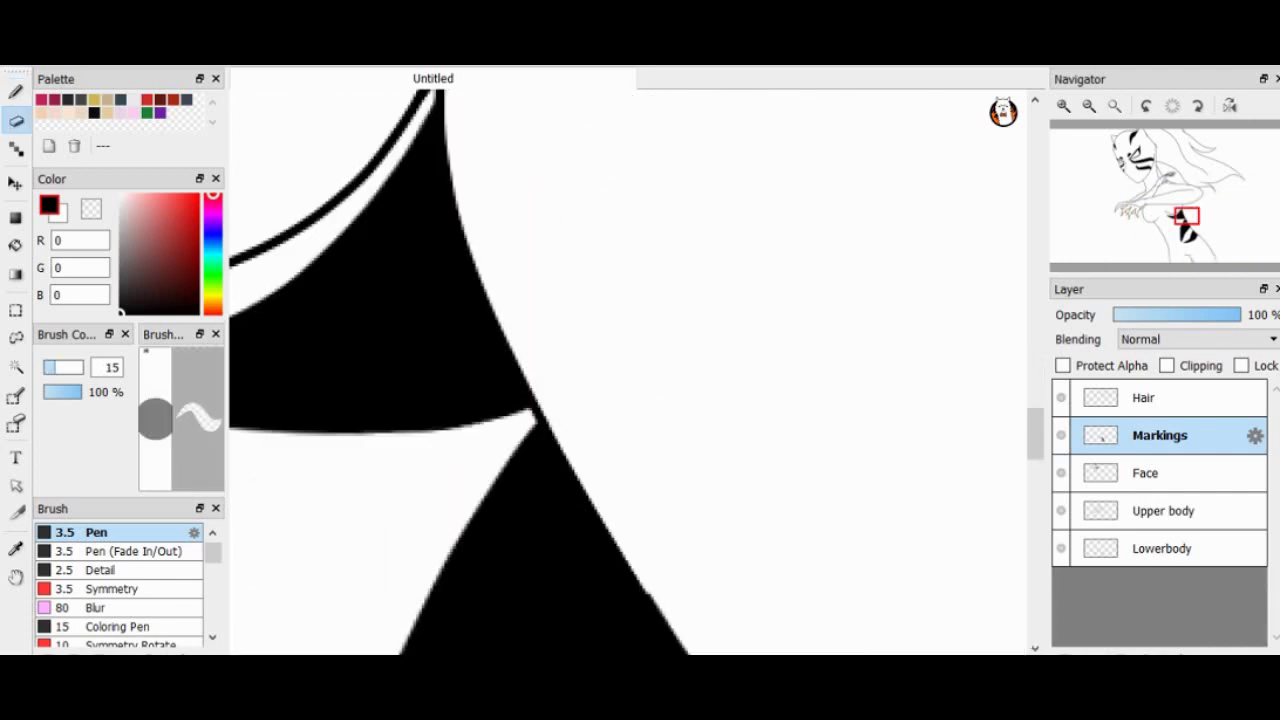
Outline two curved stripes running inward from the back line across the hip and outer thigh with the 3.5 Pen.
key(b)
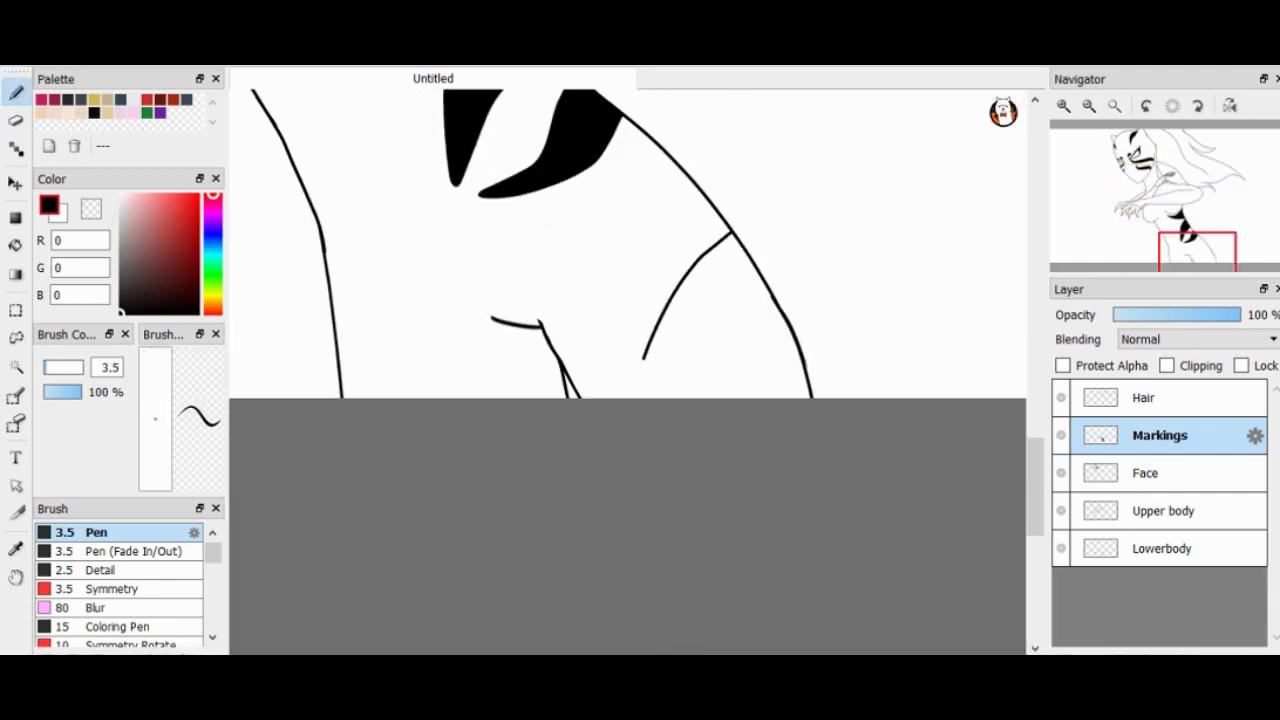
mouse_move(645, 357)
mouse_down()
mouse_move(630, 385)
mouse_move(738, 296)
mouse_up()
scroll(738, 296, up, 1)
scroll(738, 296, up, 1)
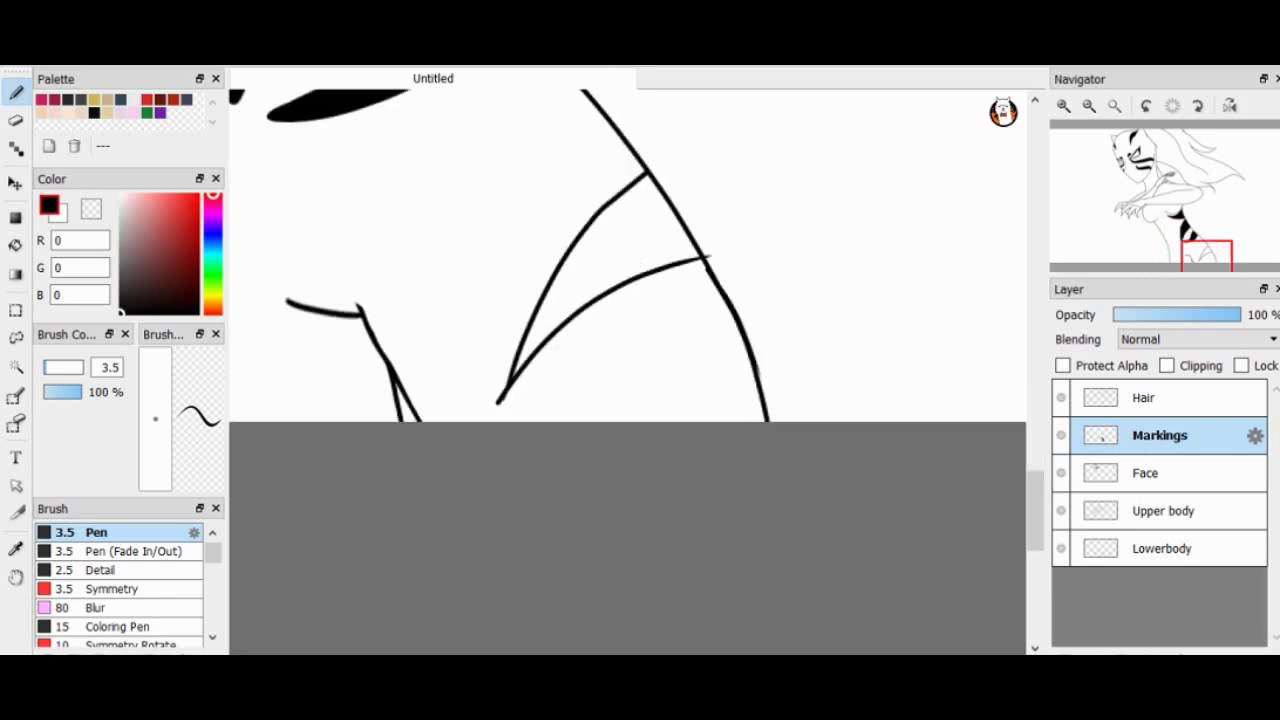
scroll(656, 397, up, 1)
drag(800, 405, 745, 430)
Erase the outline overshoot beyond the hip line and fill both hip stripes with black.
key(e)
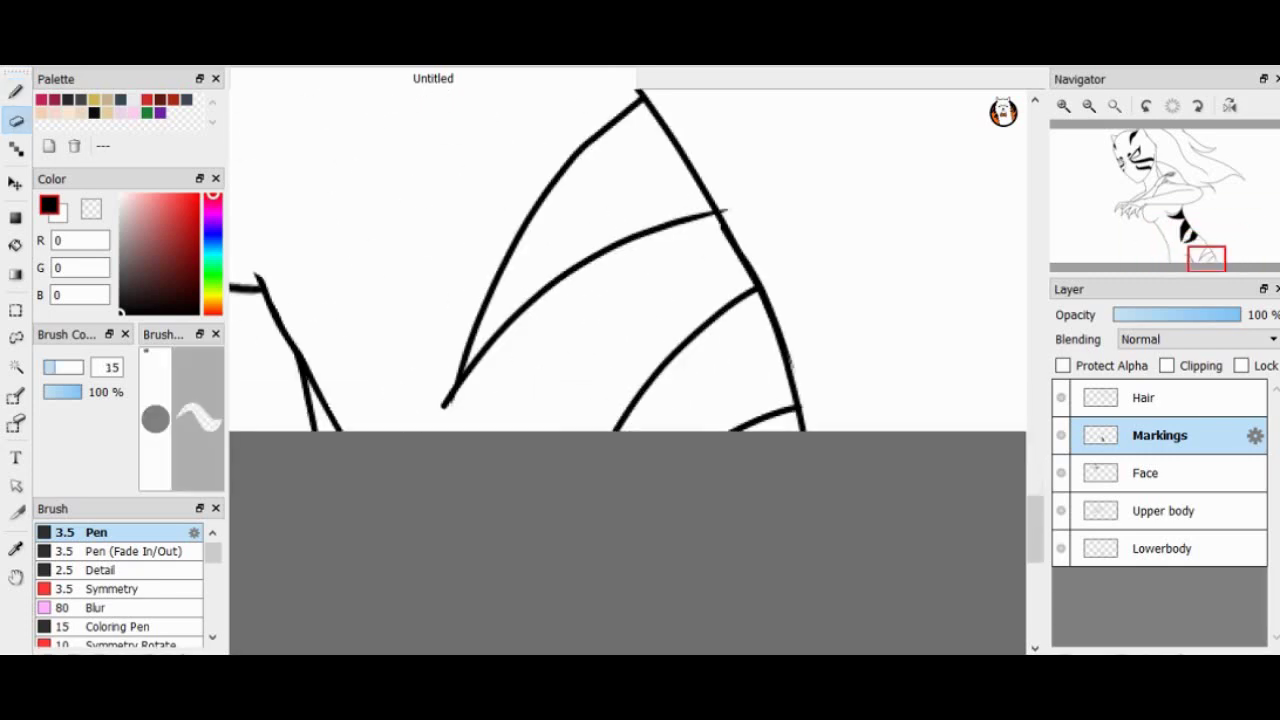
drag(718, 210, 730, 212)
scroll(700, 300, down, 2)
scroll(700, 300, up, 3)
key(g)
scroll(700, 300, down, 1)
click(725, 375)
click(378, 386)
key(b)
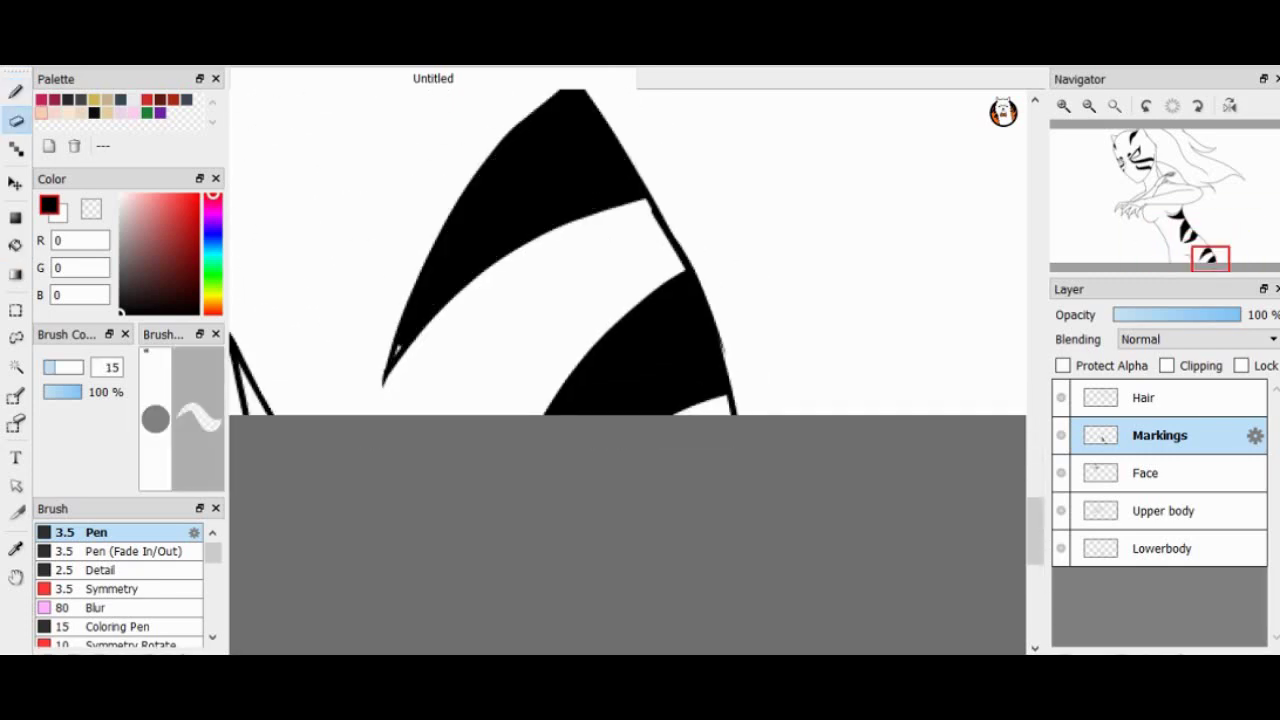
Sharpen the lower tip of the long waist stripe with the eraser.
scroll(600, 300, up, 3)
scroll(600, 300, down, 5)
scroll(600, 300, up, 2)
scroll(590, 310, up, 3)
key(e)
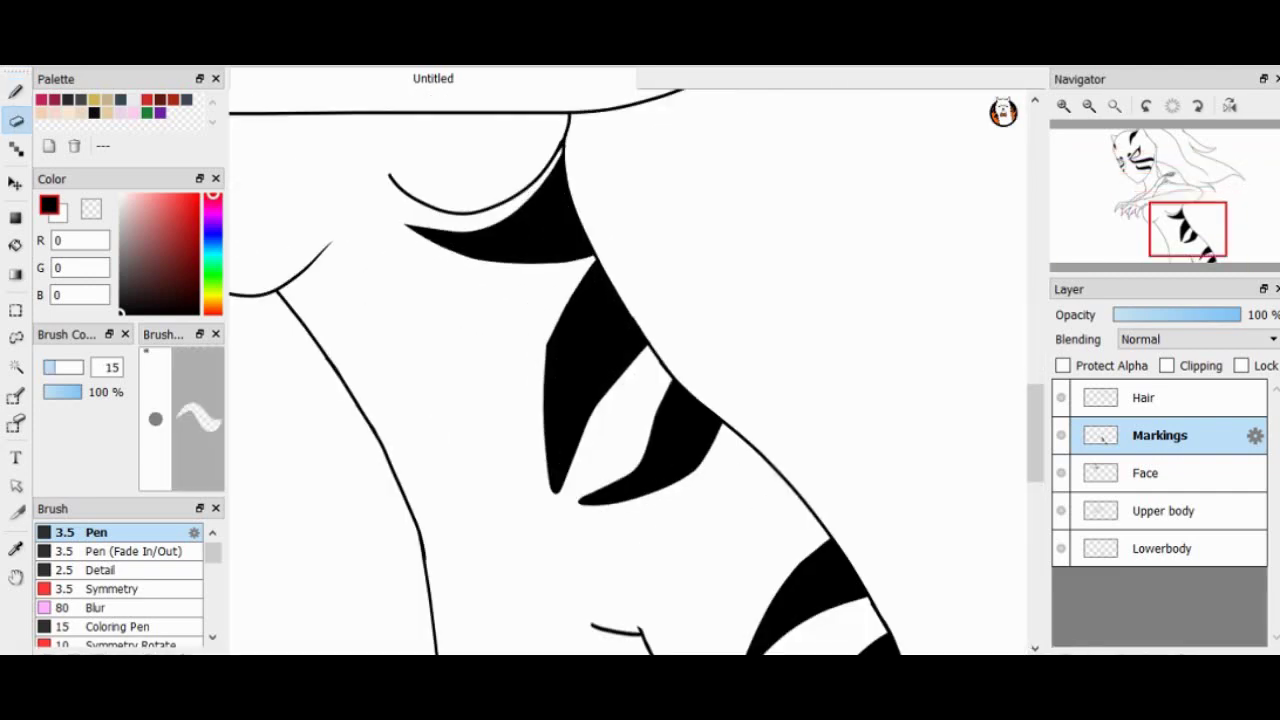
scroll(590, 380, up, 3)
drag(678, 262, 540, 480)
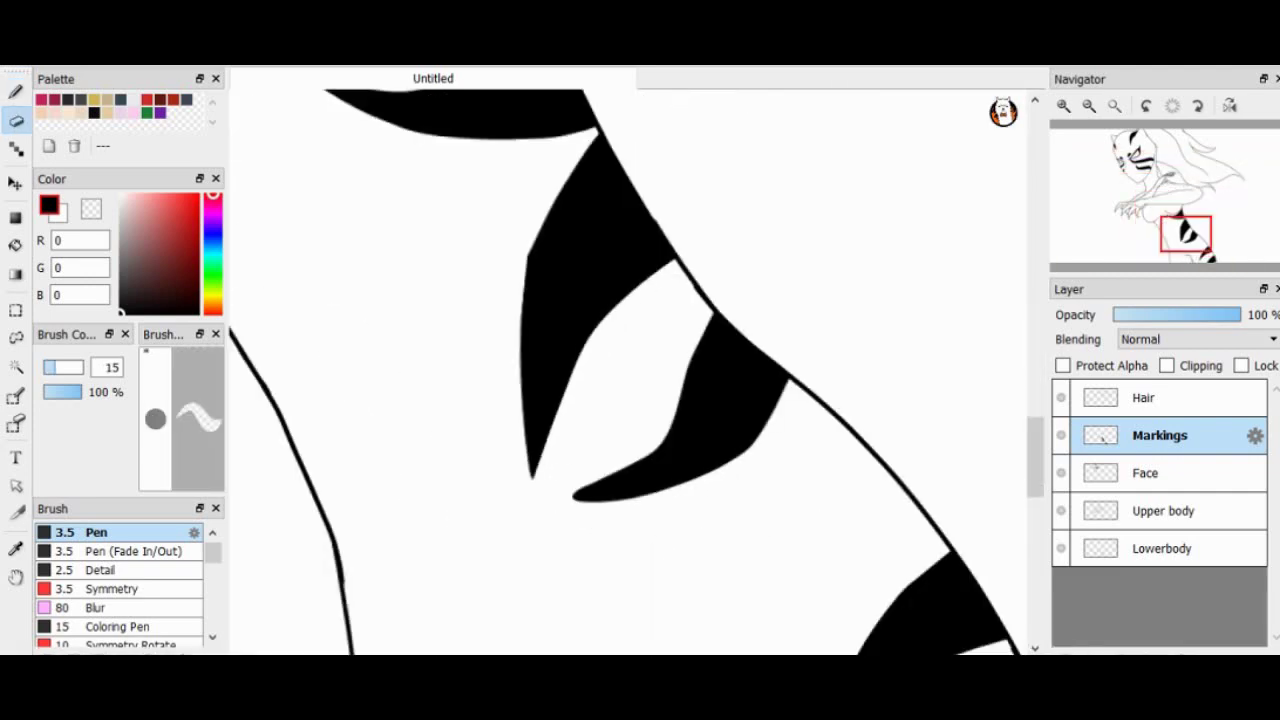
Outline a broad stripe across the upper arm between the raised hand and the forearm, and fill it with black.
scroll(590, 380, down, 3)
key(b)
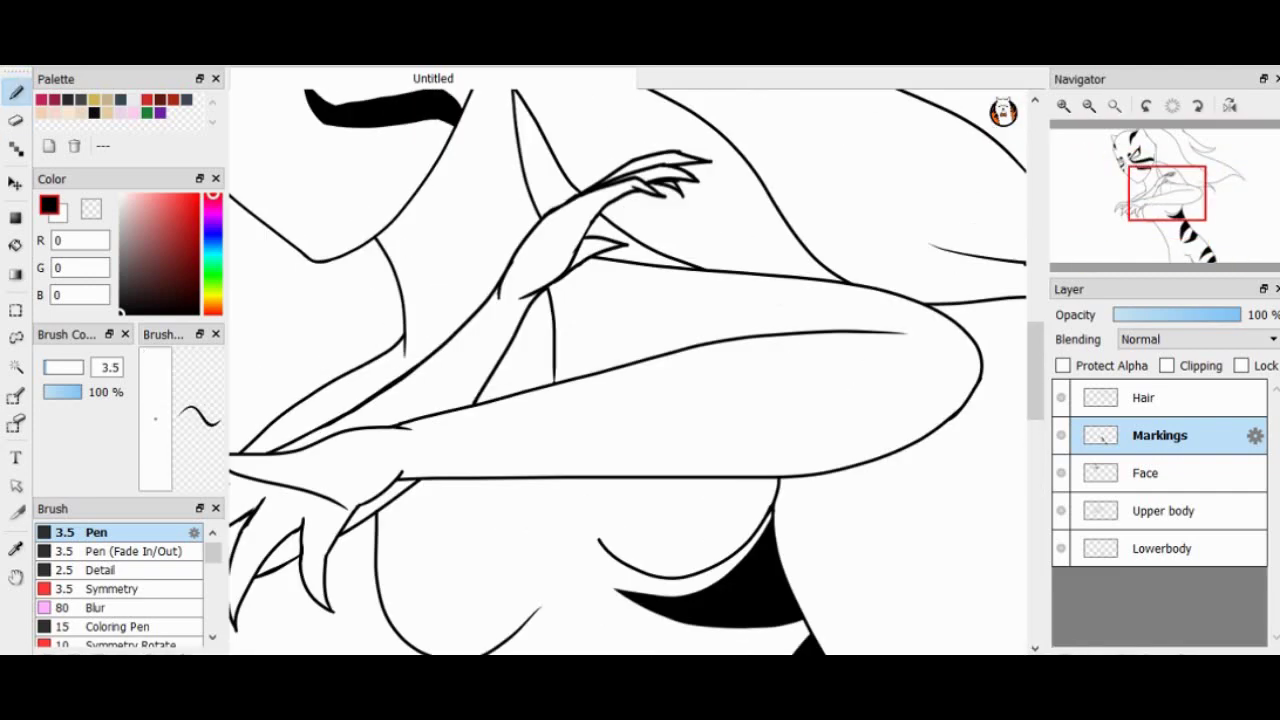
scroll(645, 355, up, 3)
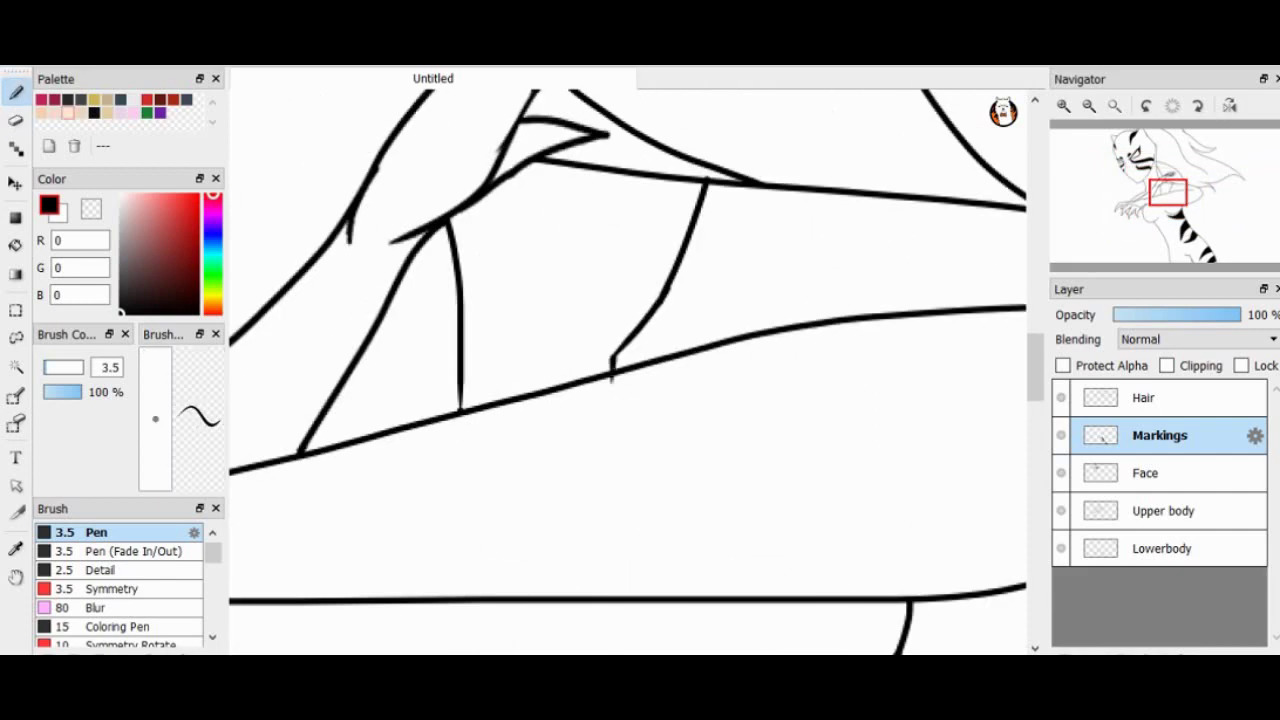
key(g)
click(570, 280)
scroll(628, 370, up, 2)
key(e)
scroll(628, 370, down, 3)
scroll(628, 370, up, 2)
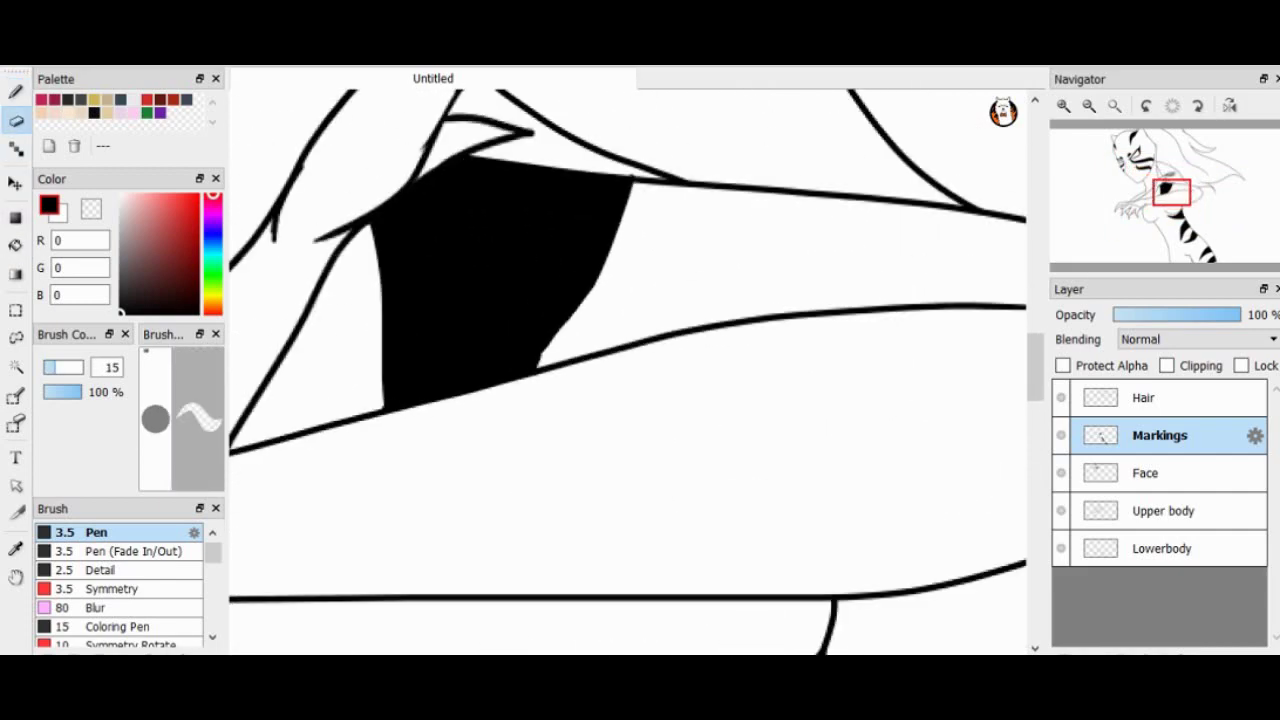
Draw a small pointed stripe on the breast, hanging from the underside of the forearm, and fill it with black.
key(b)
scroll(628, 370, down, 3)
scroll(628, 370, up, 3)
mouse_move(490, 320)
mouse_down()
mouse_move(592, 370)
mouse_move(580, 318)
mouse_up()
key(e)
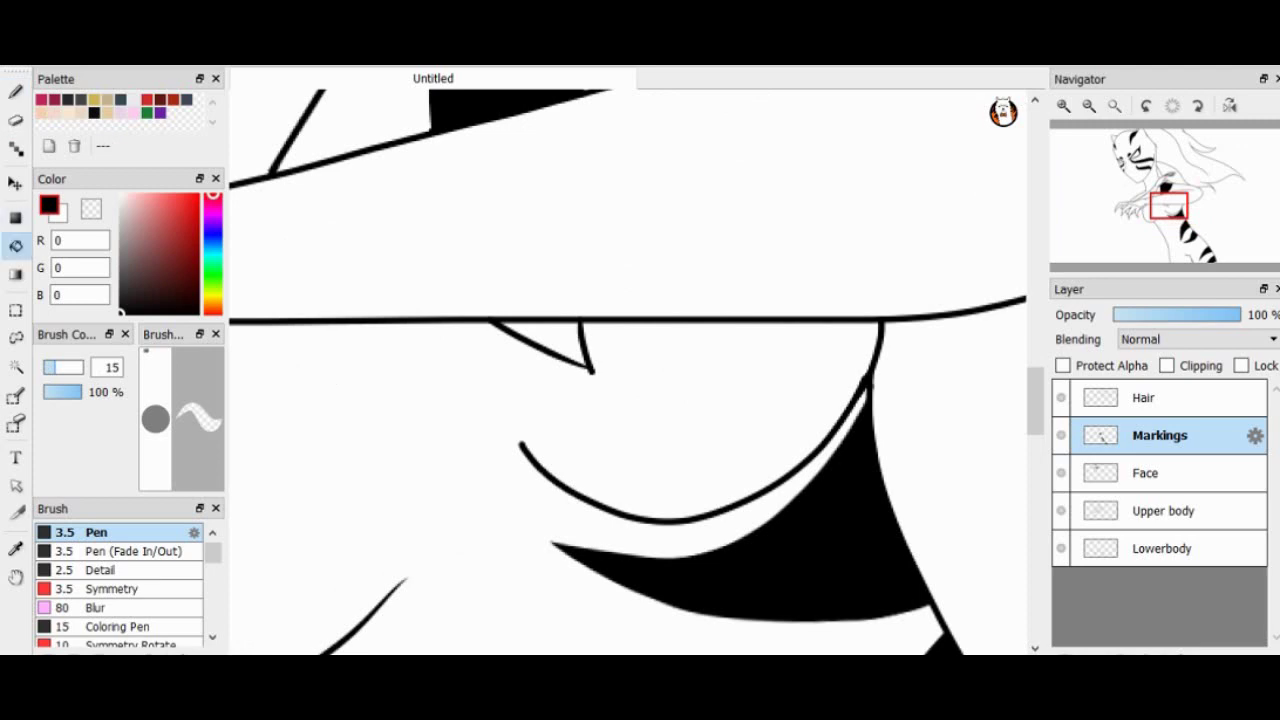
key(b)
scroll(628, 370, up, 1)
mouse_move(500, 325)
mouse_down()
mouse_move(585, 360)
mouse_move(664, 340)
mouse_move(643, 370)
mouse_move(602, 330)
mouse_up()
key(e)
scroll(628, 370, down, 3)
scroll(628, 370, up, 3)
Outline another wide stripe, a small spike and a tapered stripe on the upper arm, and fill them with black.
key(b)
scroll(628, 370, down, 3)
scroll(628, 370, up, 3)
scroll(628, 370, down, 3)
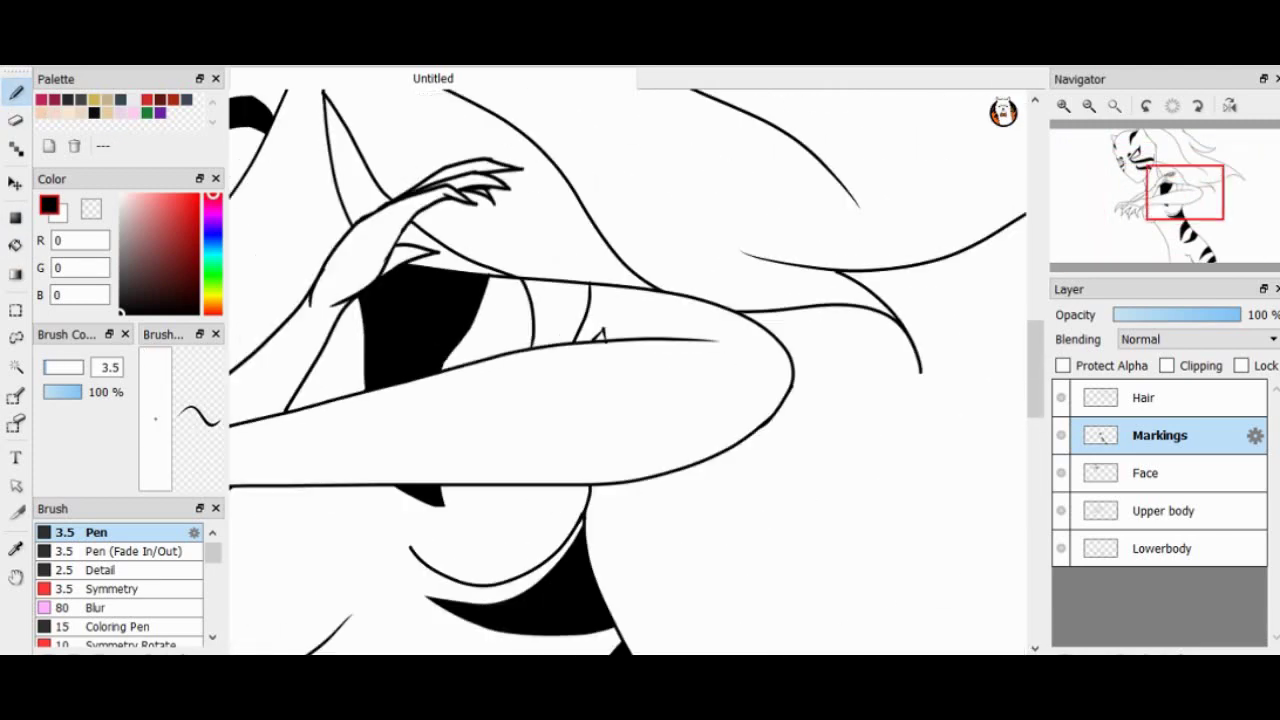
scroll(628, 370, up, 3)
drag(617, 281, 642, 346)
key(e)
scroll(628, 370, up, 3)
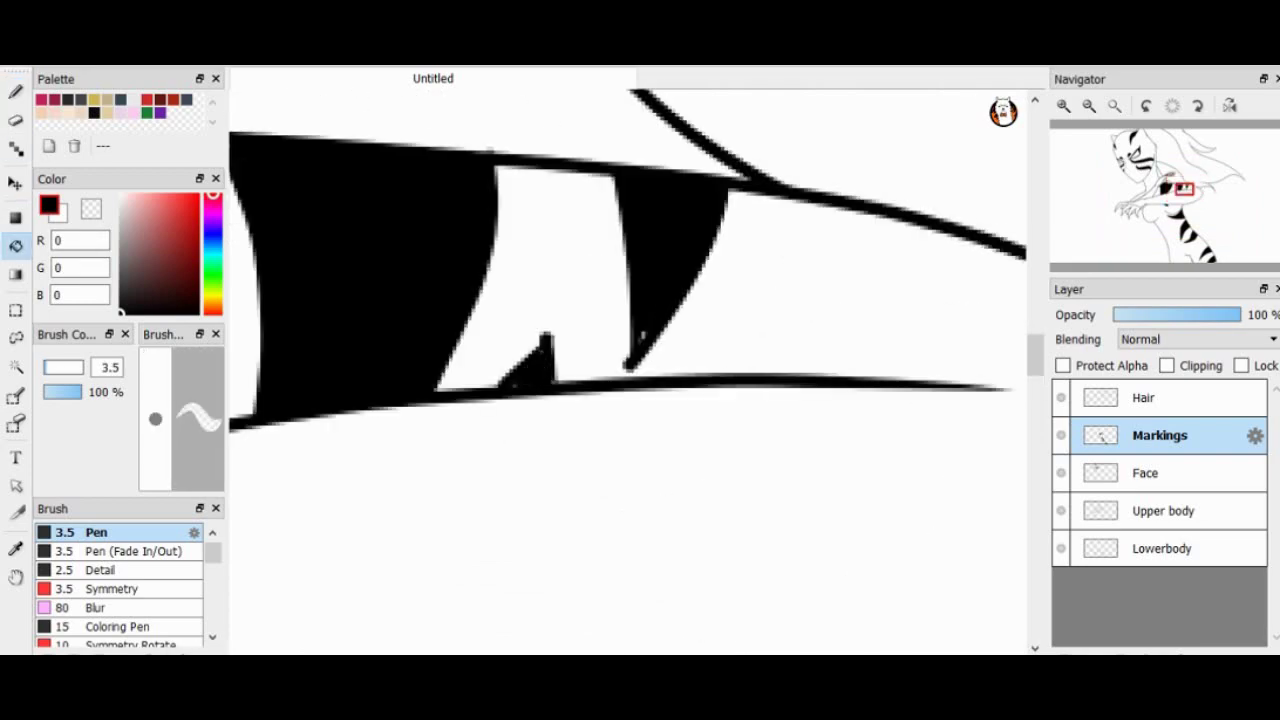
key(b)
scroll(628, 370, down, 3)
scroll(628, 370, up, 4)
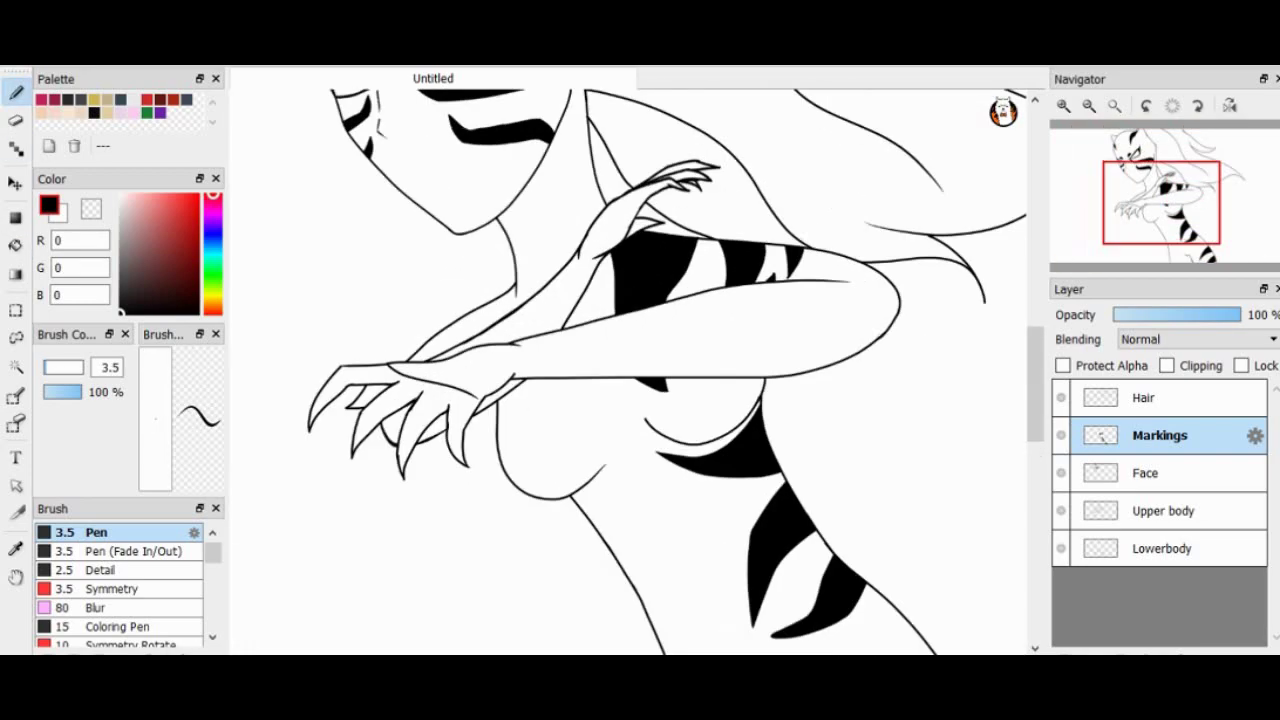
Draw black stripes on the rear forearm and on the front breast beside the clawed hand.
scroll(628, 370, down, 3)
scroll(628, 370, up, 3)
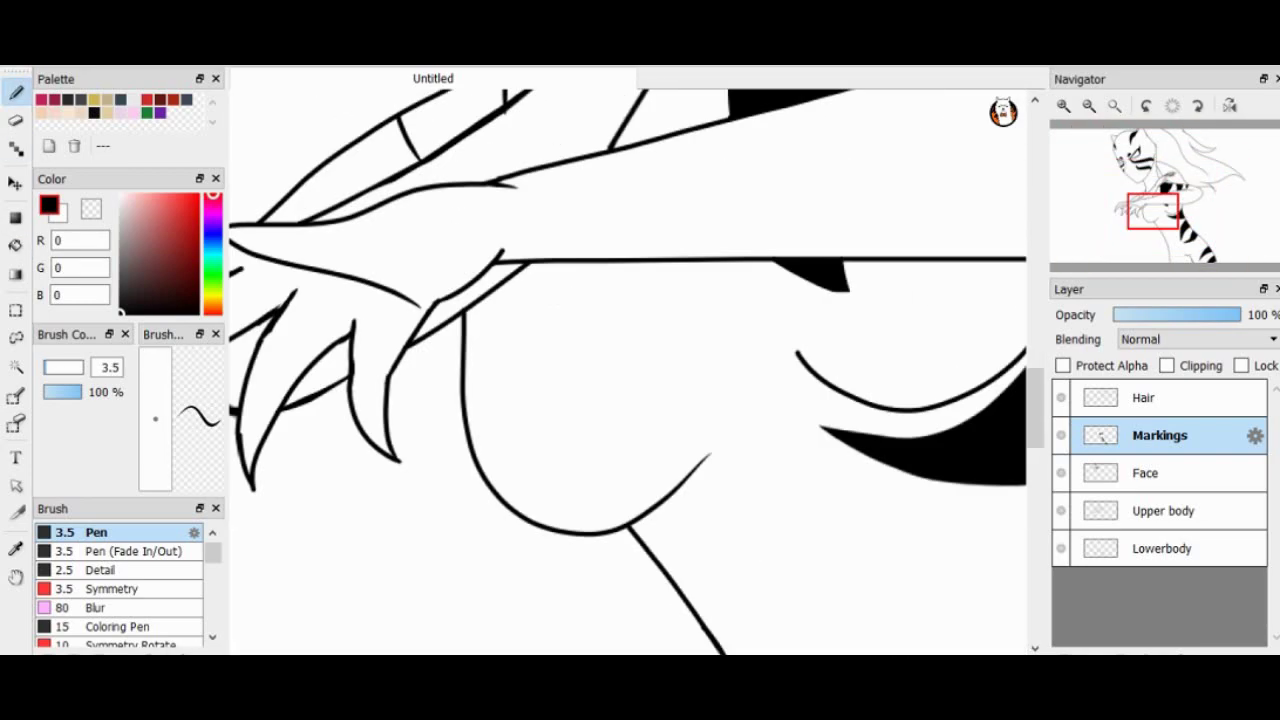
scroll(628, 372, down, 2)
scroll(628, 372, up, 5)
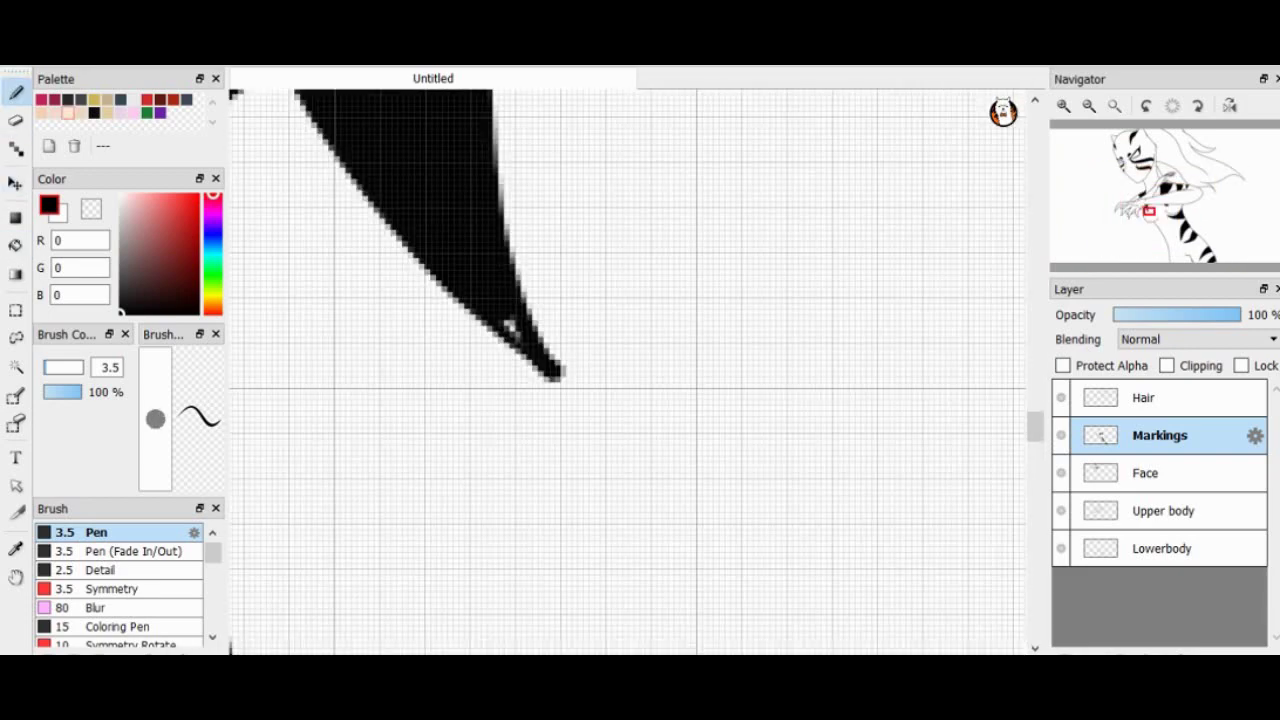
scroll(628, 372, down, 3)
scroll(628, 372, down, 3)
scroll(628, 372, up, 3)
scroll(628, 372, down, 4)
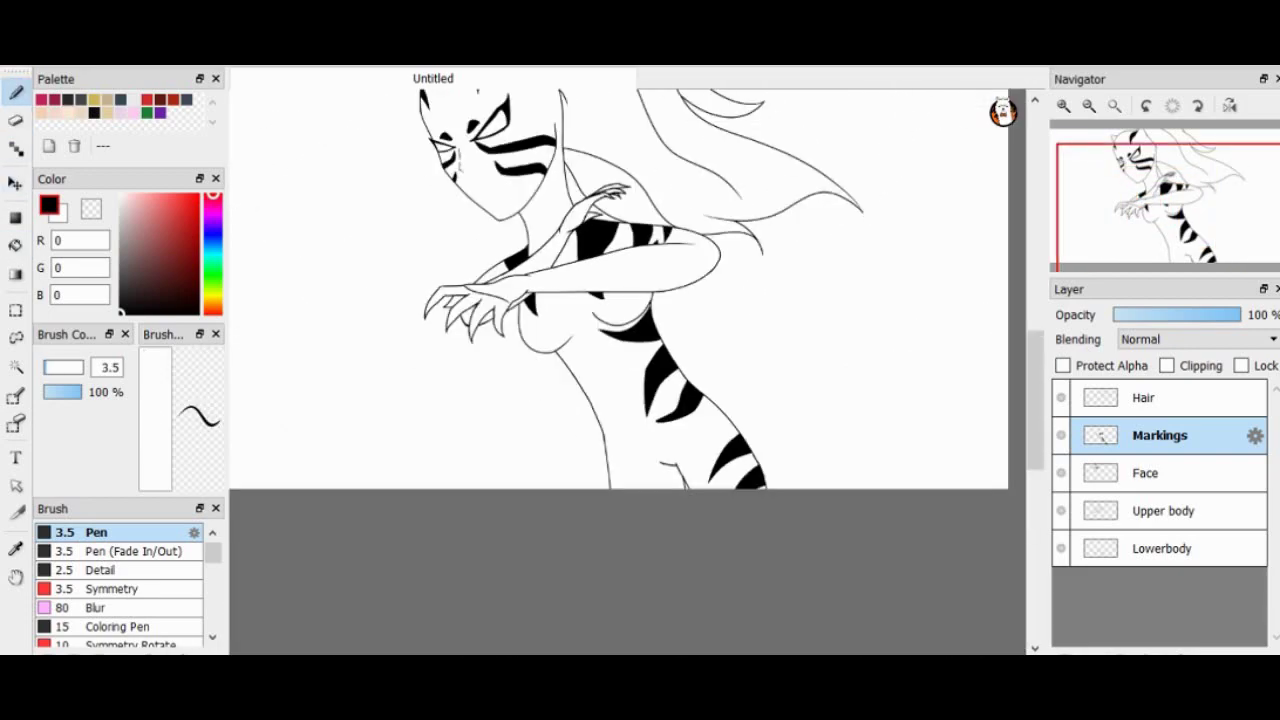
Add a black stripe at the wrist end of the rear forearm.
scroll(628, 372, up, 4)
key(b)
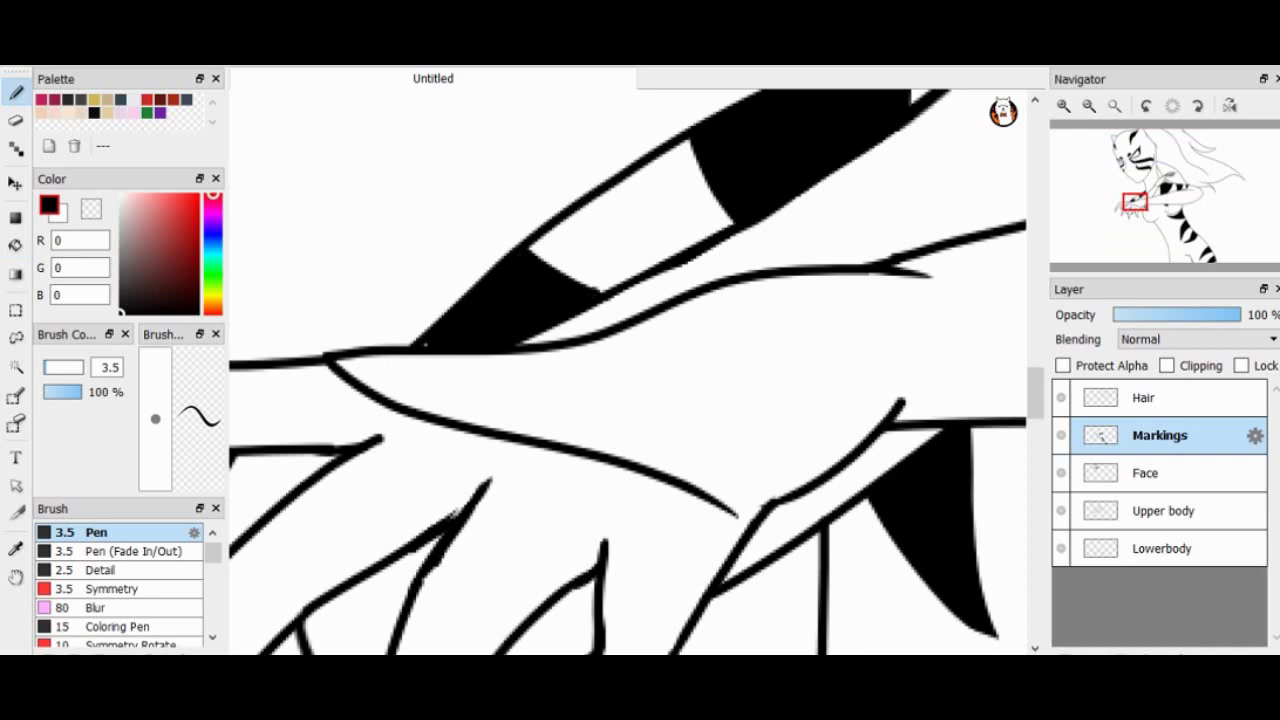
scroll(628, 372, down, 4)
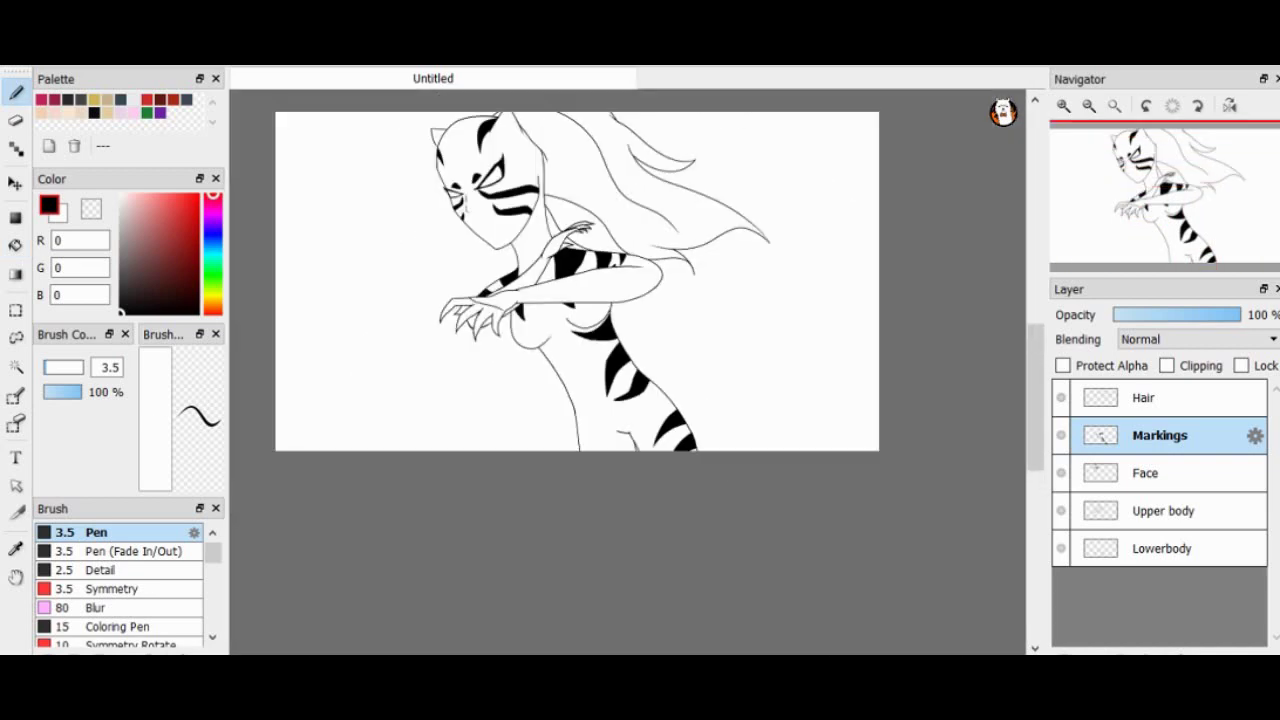
Duplicate the Markings layer, remove the copied arm stripes, and flip, rotate and scale the copied torso stripes onto the belly's front edge.
key(ctrl+j)
key(l)
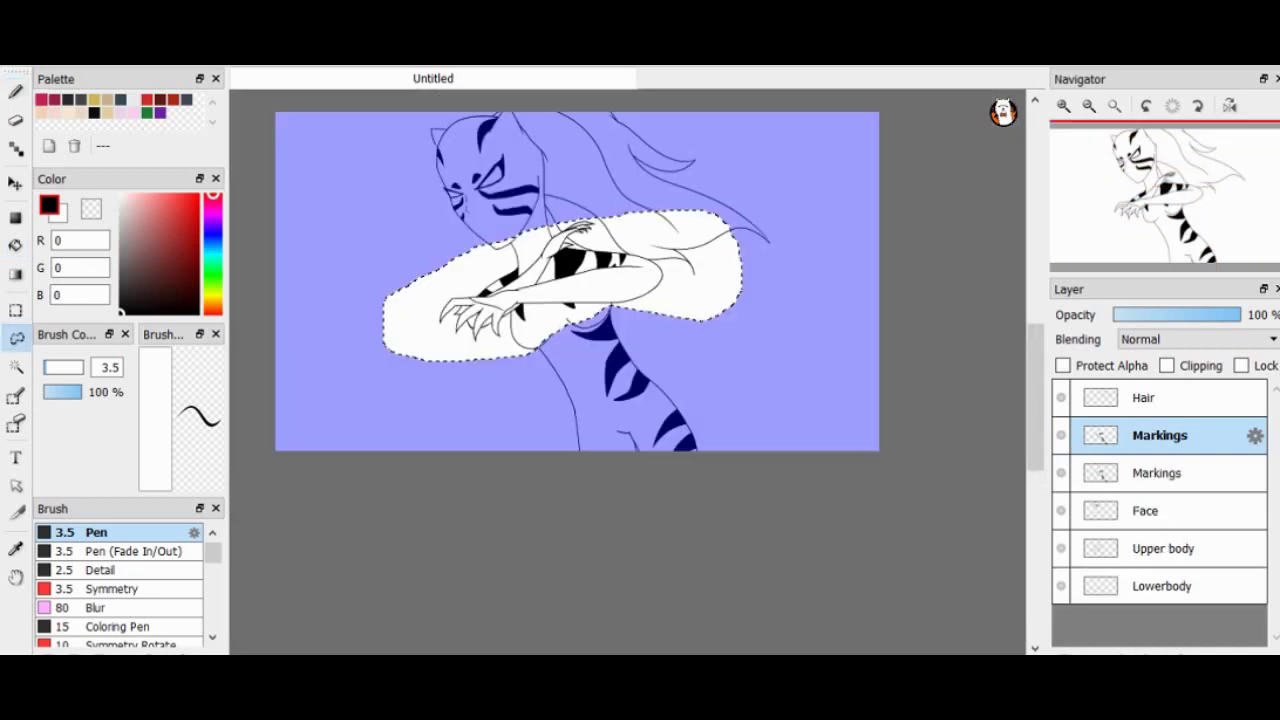
key(ctrl+t)
key(ctrl+t)
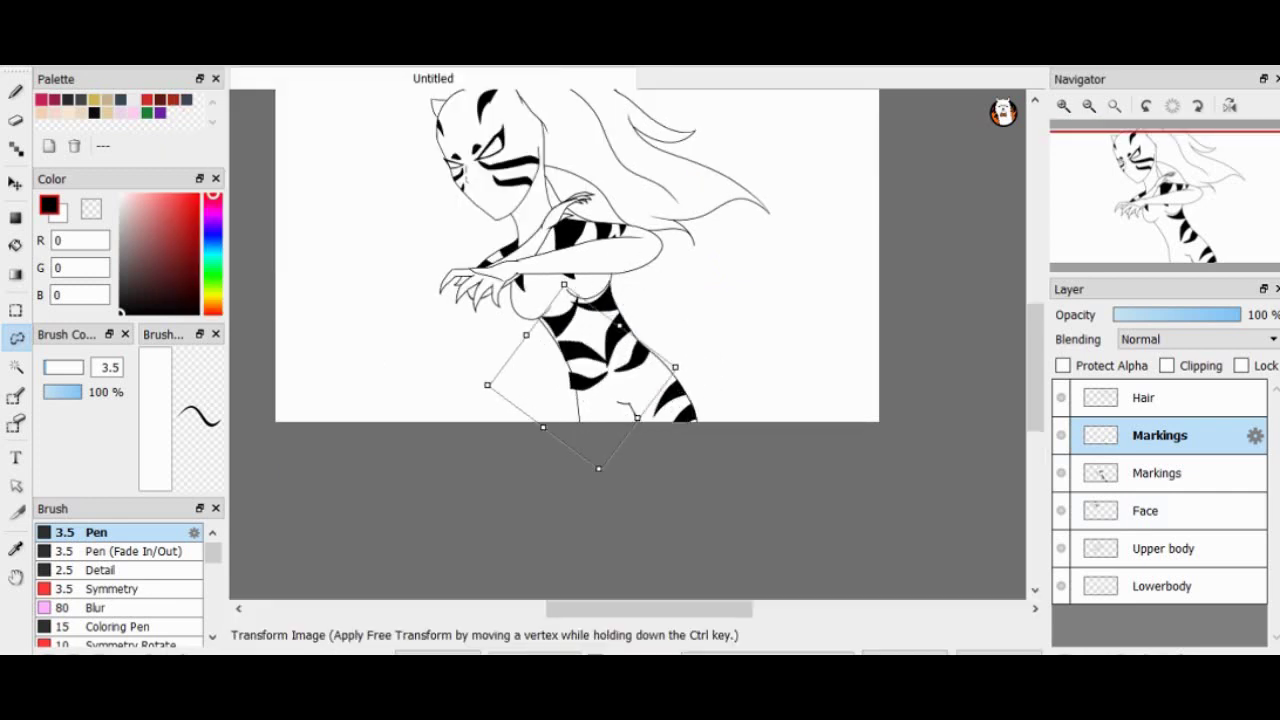
scroll(615, 348, up, 2)
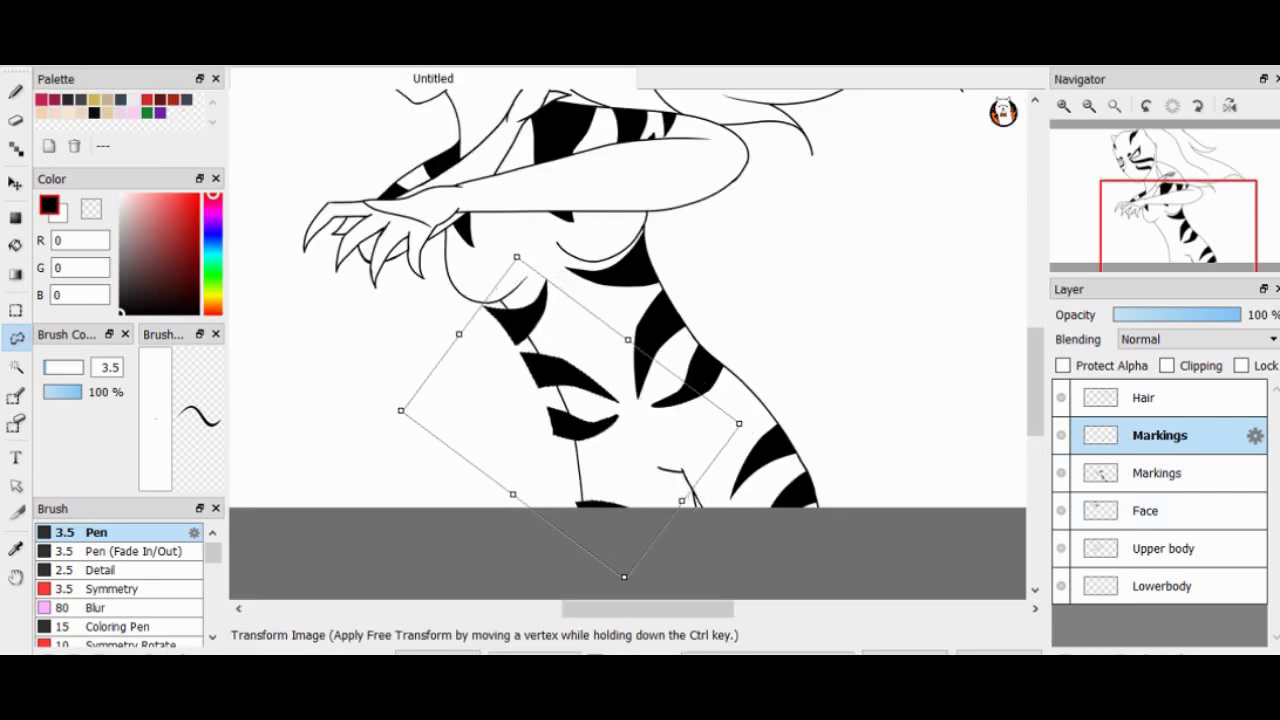
drag(589, 547, 583, 554)
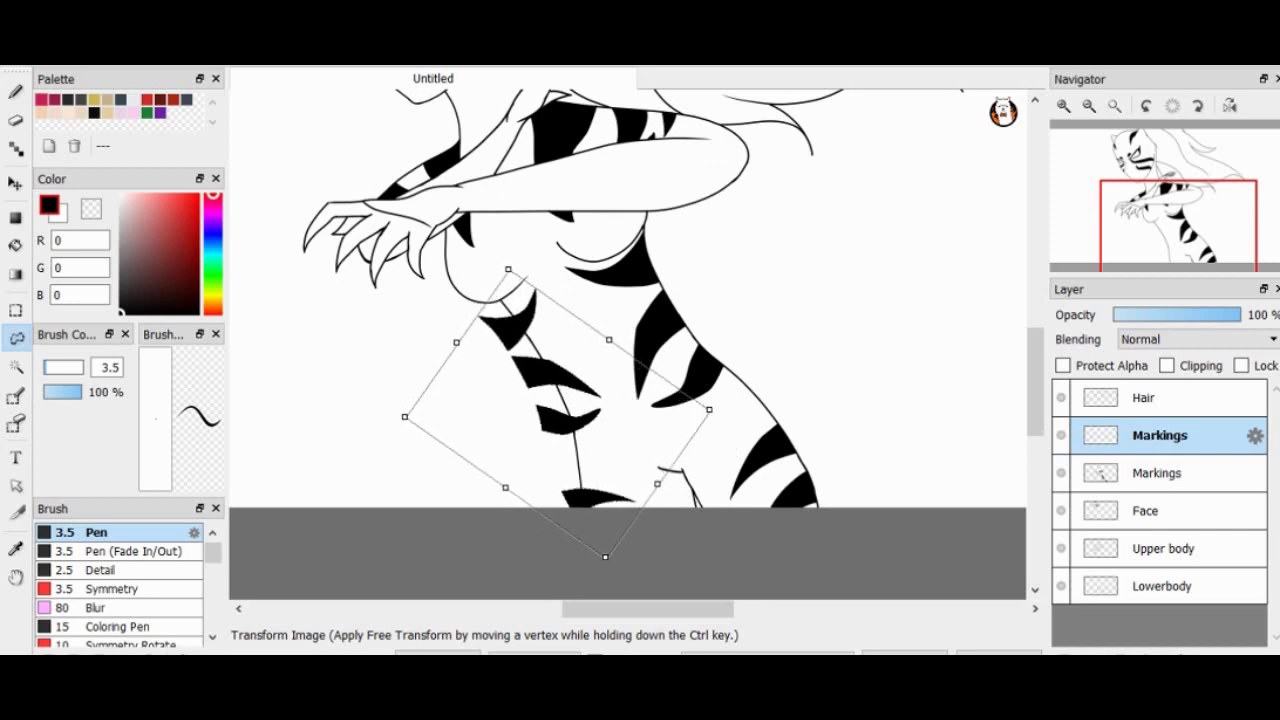
key(Return)
Select the torso with the Magic Wand and clear the parts of the mirrored stripes that overhang the front body line.
key(e)
scroll(606, 551, up, 3)
scroll(628, 370, down, 3)
key(w)
click(486, 429)
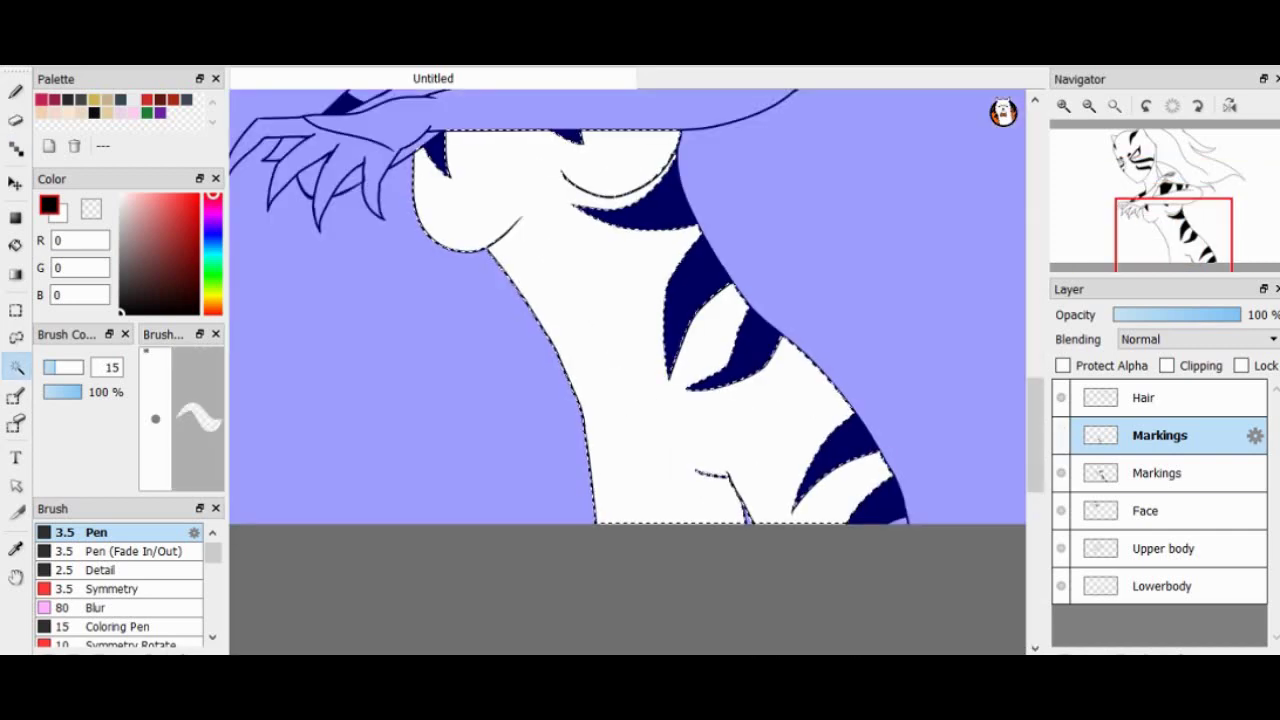
scroll(628, 370, up, 1)
key(alt+s)
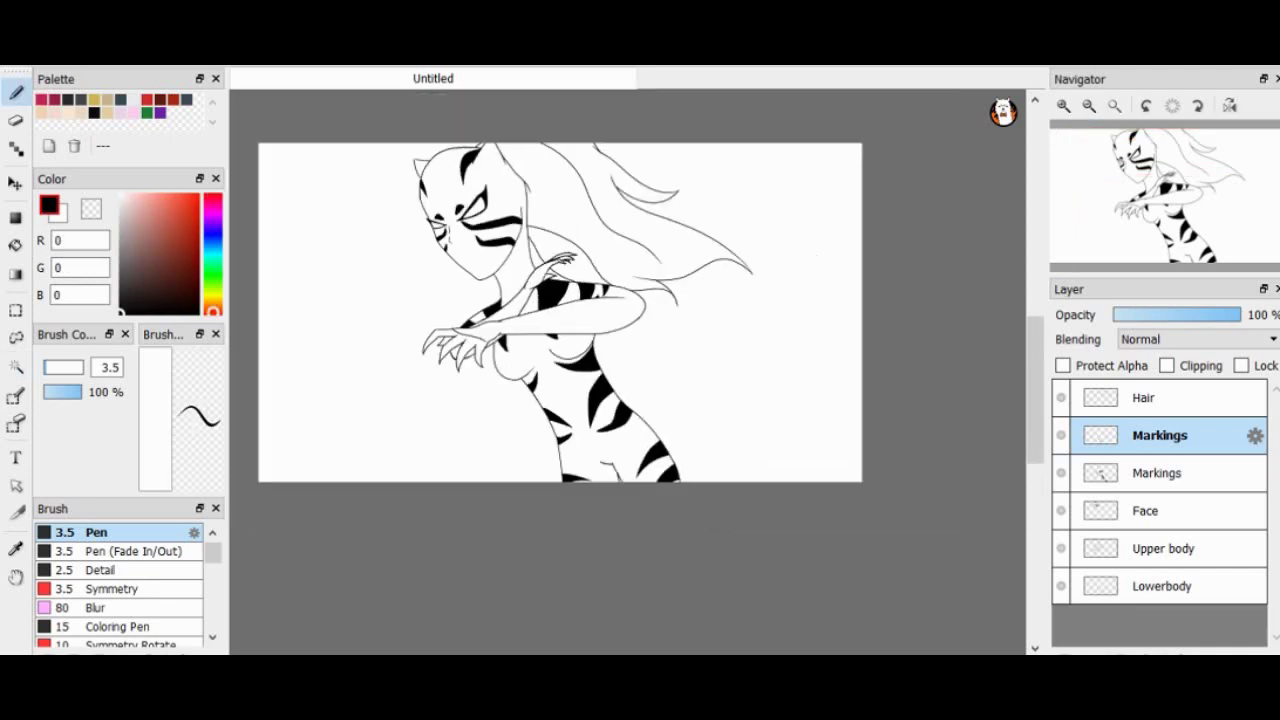
scroll(636, 300, up, 3)
scroll(636, 300, down, 3)
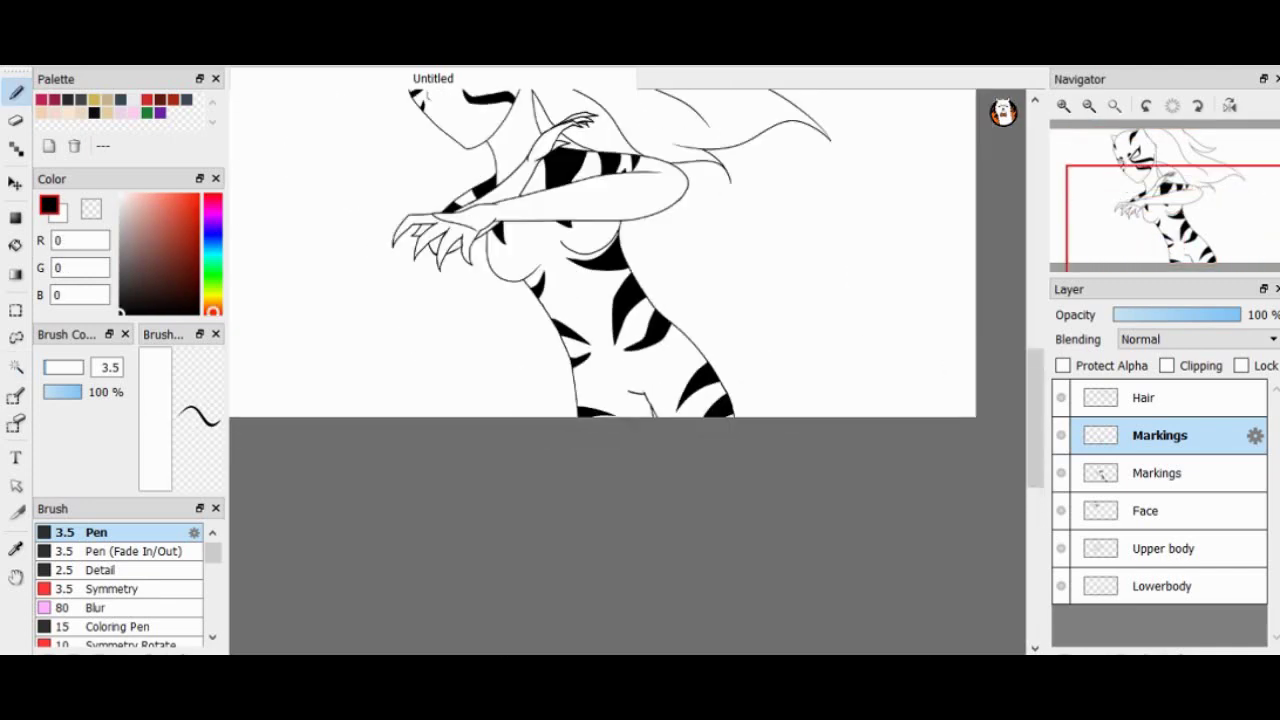
Merge the mirrored stripes down, hide the Markings layer, and outline a belt around the hips on a new layer with the 2.5 Detail brush.
key(ctrl+e)
scroll(628, 370, up, 1)
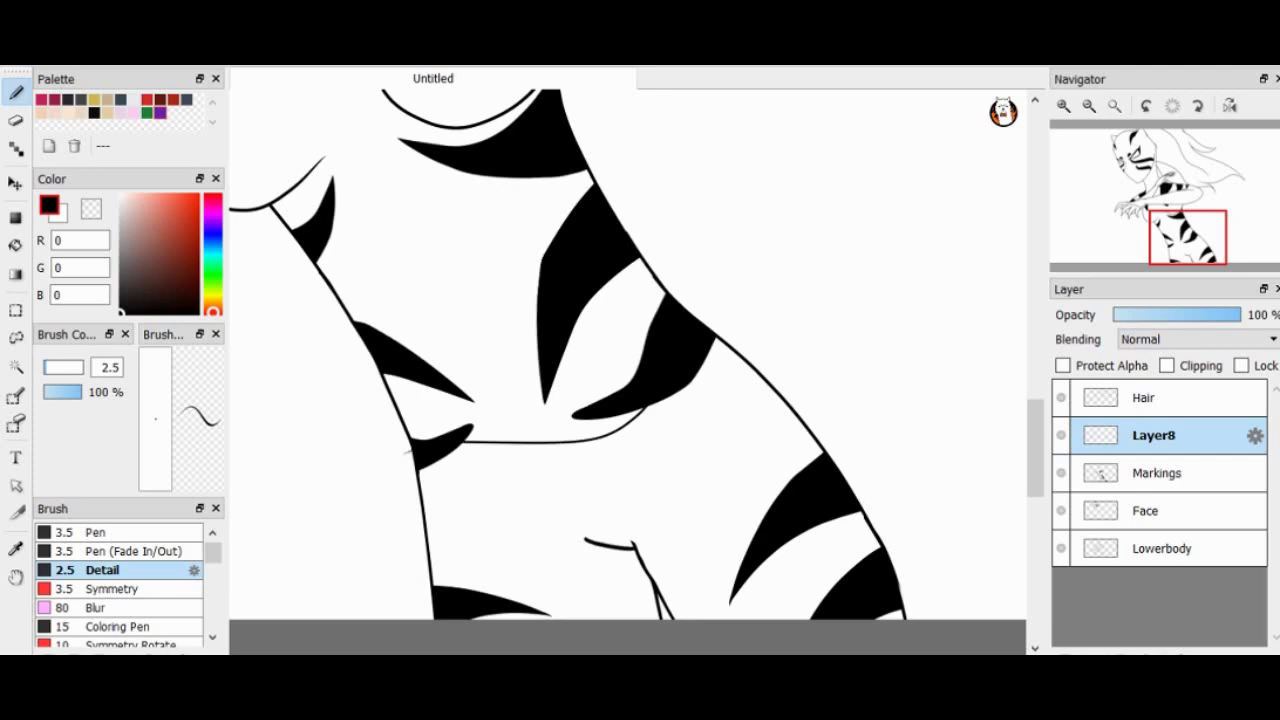
scroll(744, 290, up, 2)
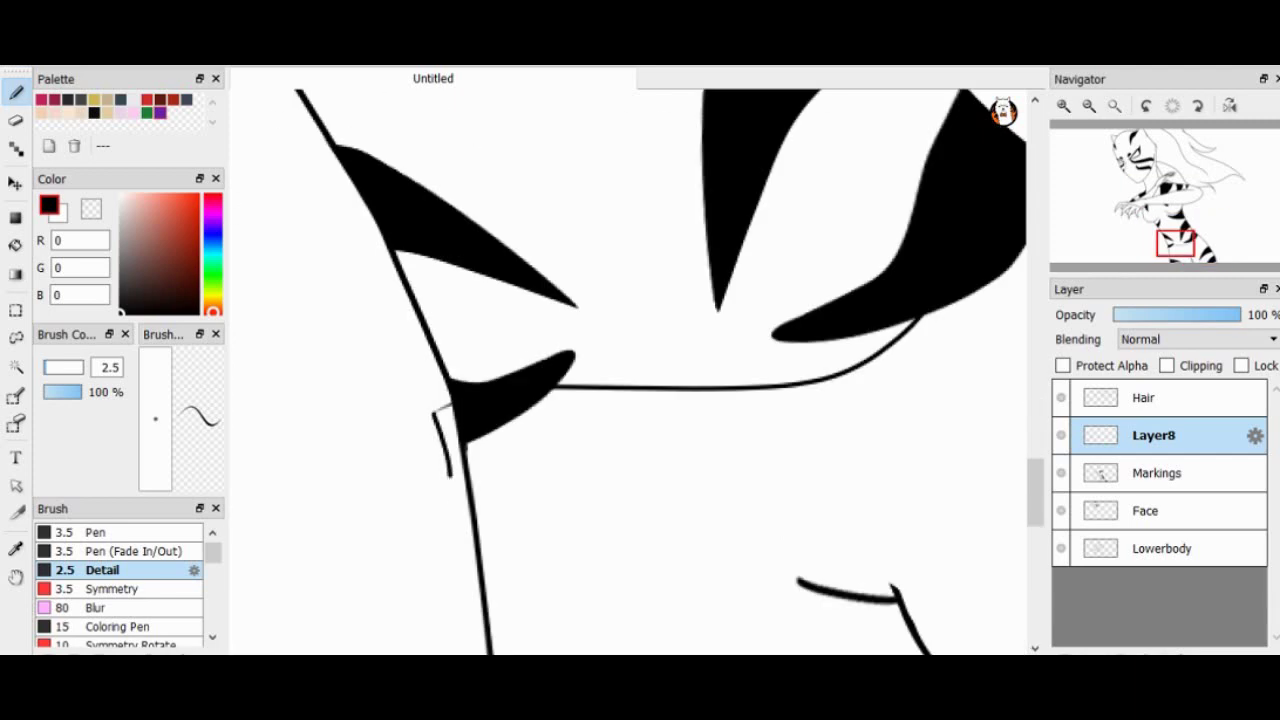
scroll(744, 290, up, 2)
click(1061, 473)
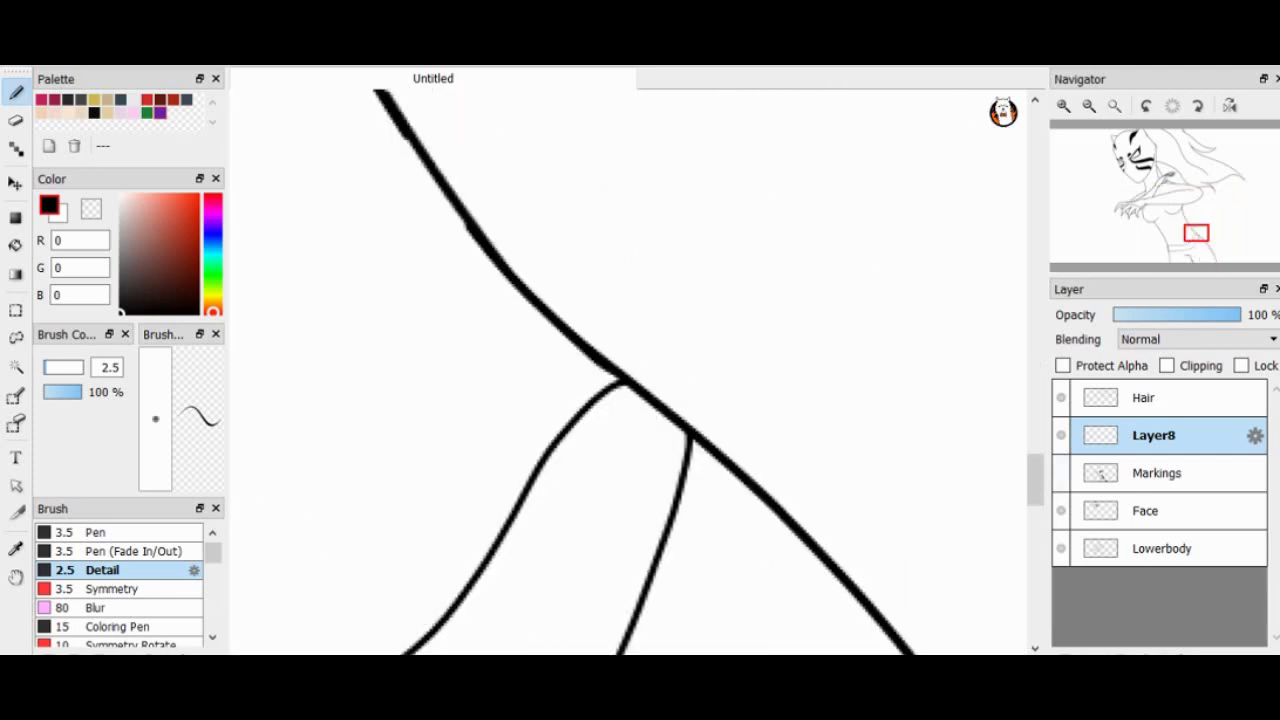
key(e)
scroll(615, 465, up, 1)
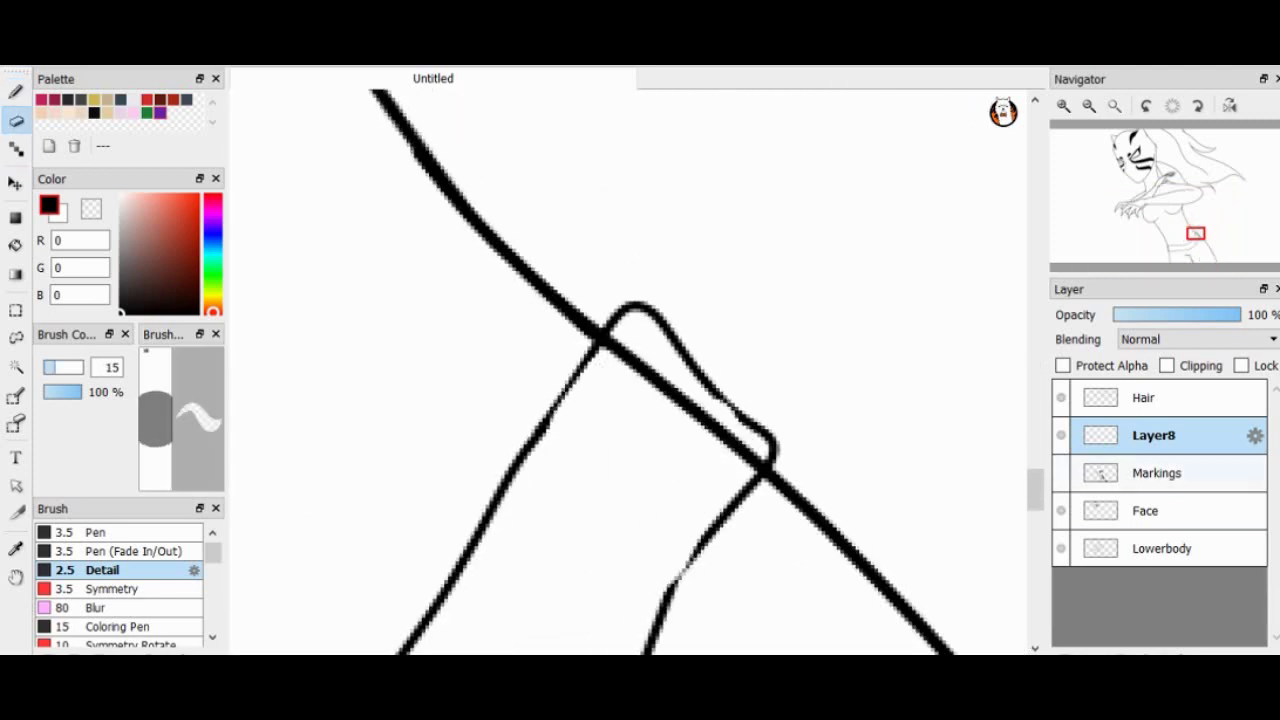
Move the belt layer below Face and erase the body lines inside the belt on the Lowerbody layer.
drag(1153, 435, 1150, 525)
key(b)
scroll(758, 480, up, 1)
click(1166, 548)
key(e)
drag(515, 255, 760, 455)
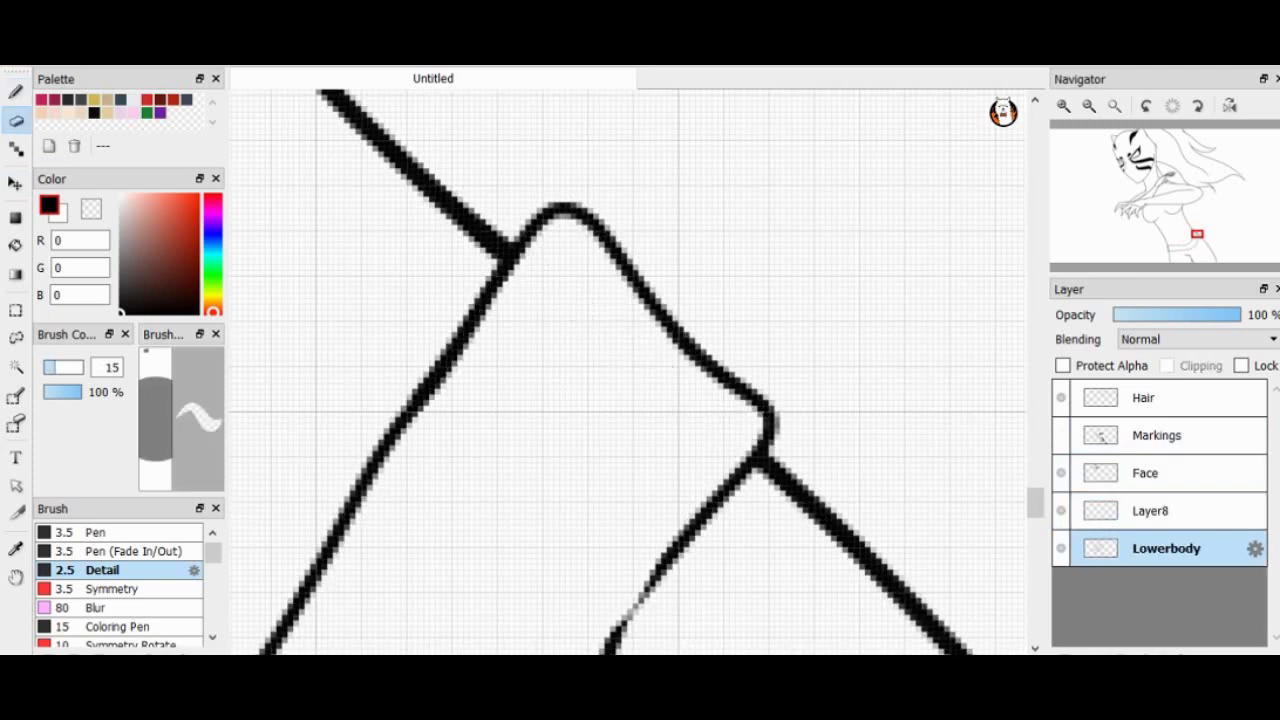
scroll(630, 370, down, 2)
drag(430, 402, 440, 528)
Close the gap in the belt's lower edge near the back with the 2.5 Detail brush.
key(b)
click(95, 532)
scroll(630, 370, up, 2)
scroll(630, 370, down, 2)
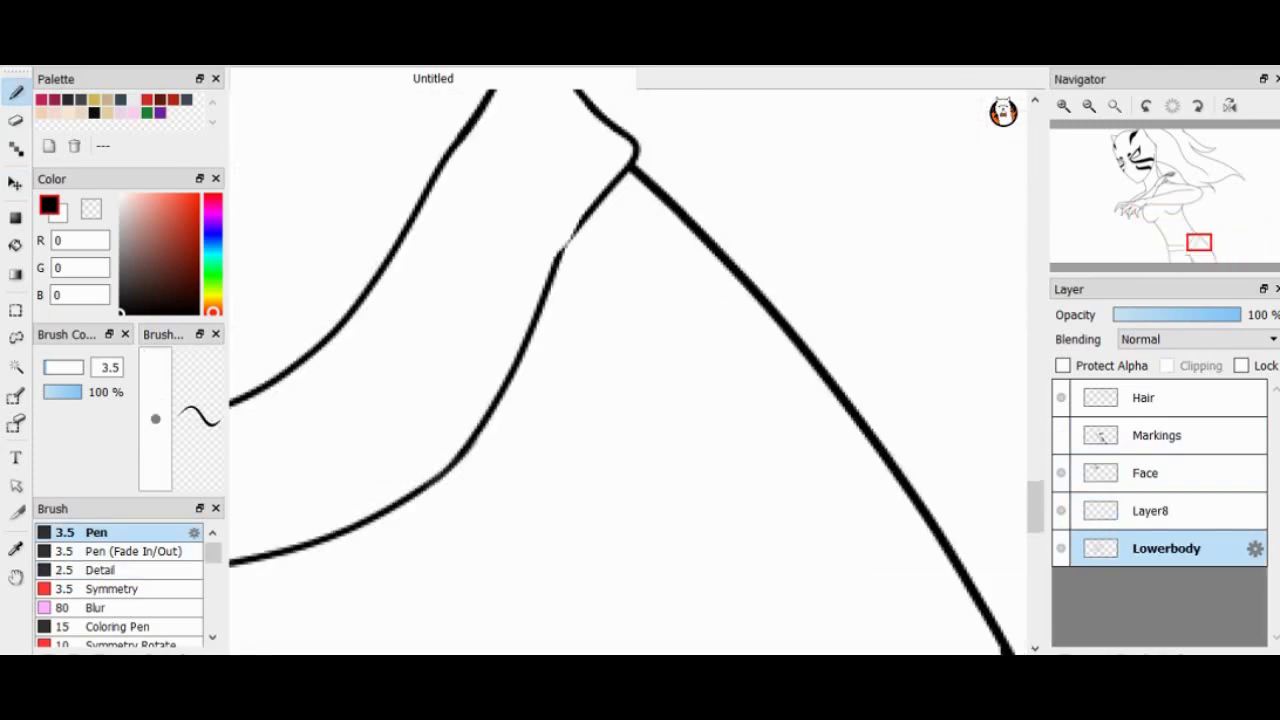
click(100, 570)
scroll(630, 370, up, 1)
scroll(630, 370, down, 4)
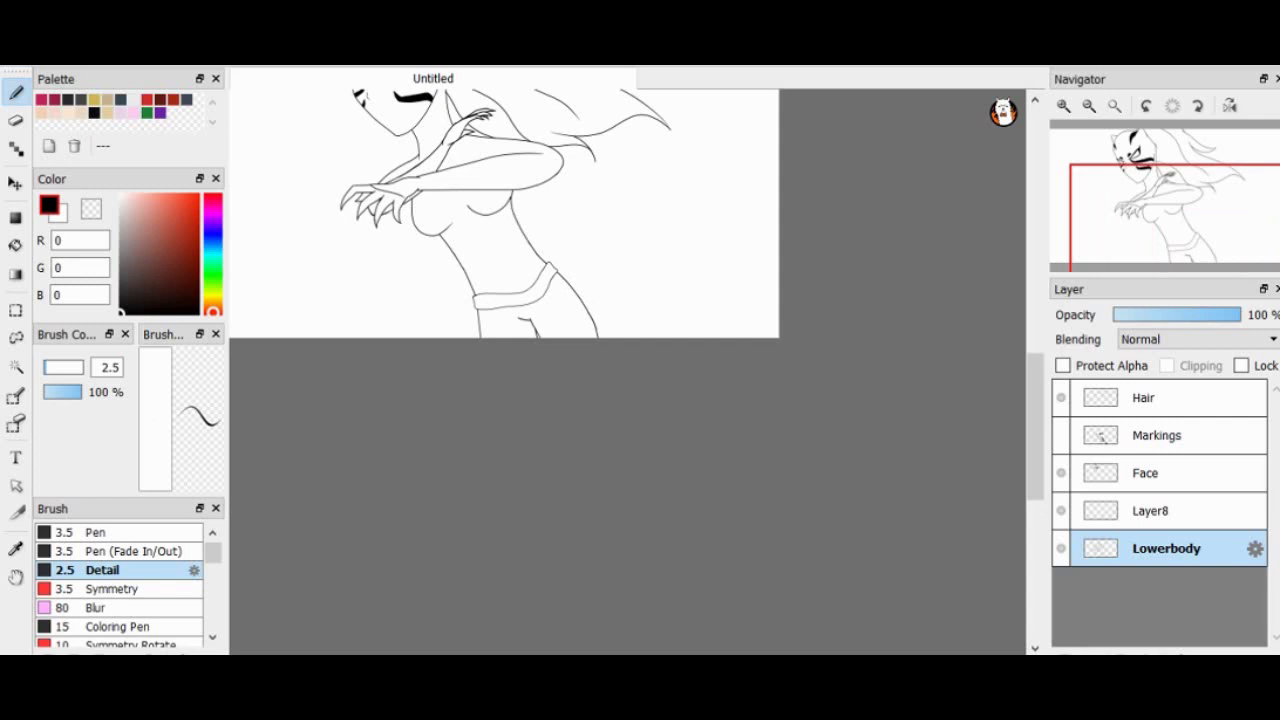
Draw an ornament with a spiky top and rounded lower end across the belt on Layer8, and undo the last stroke.
click(1150, 510)
scroll(630, 370, up, 2)
scroll(630, 370, up, 2)
drag(470, 363, 557, 363)
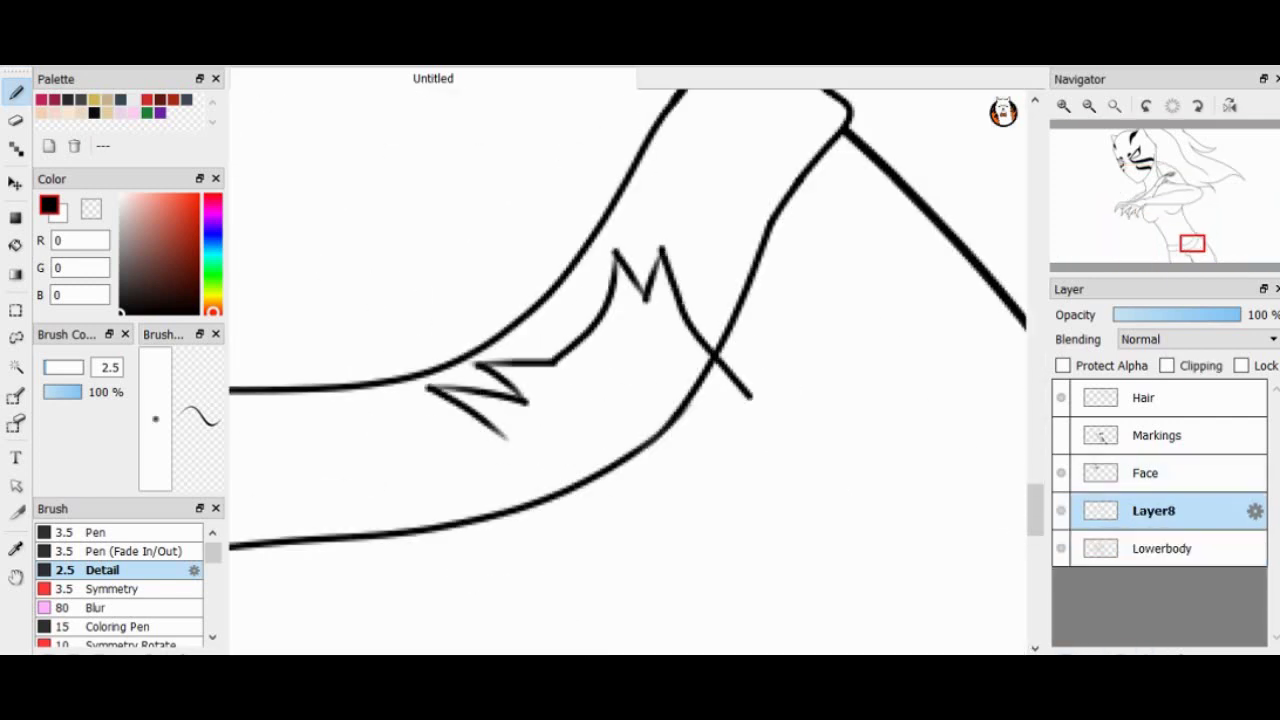
drag(750, 395, 505, 437)
drag(640, 400, 583, 285)
scroll(686, 537, up, 3)
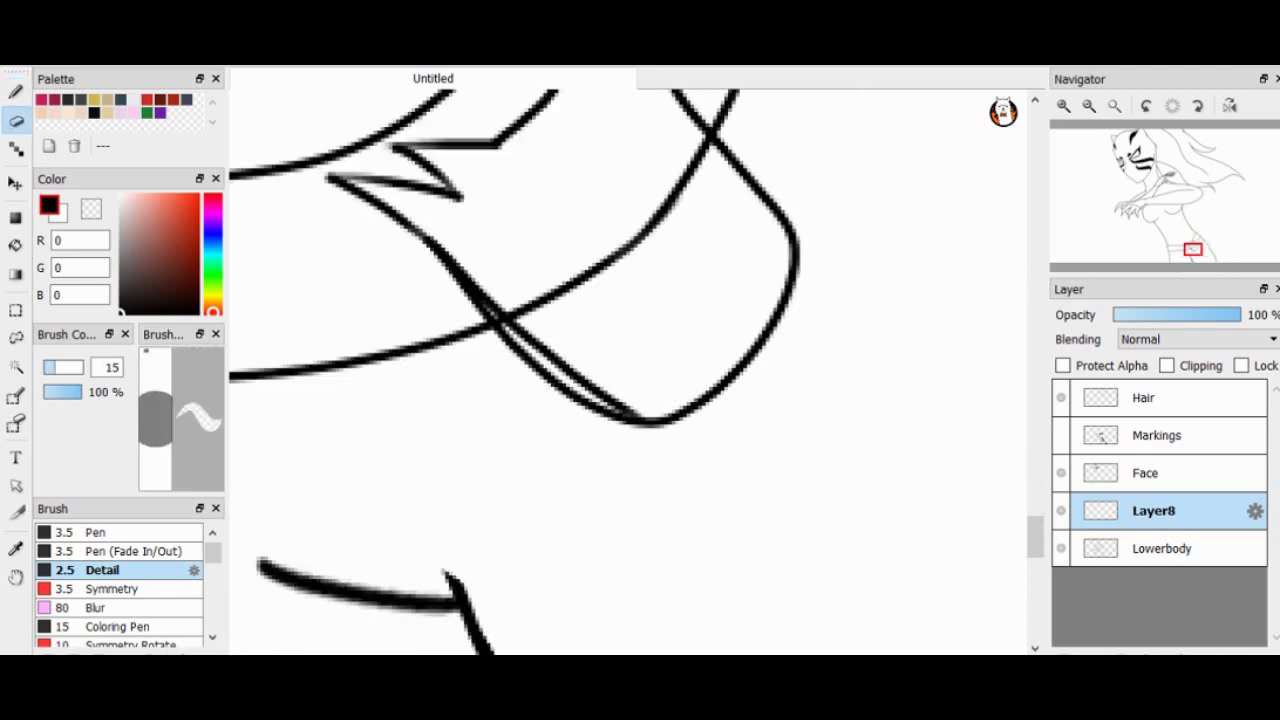
mouse_move(510, 380)
mouse_down()
mouse_move(700, 528)
mouse_move(875, 190)
mouse_up()
scroll(569, 547, down, 2)
key(ctrl+z)
Add a new layer and outline an angular band around the ornament's lower end, erasing the stray line at its corner.
key(ctrl+shift+n)
drag(495, 418, 650, 548)
mouse_move(700, 186)
mouse_down()
mouse_move(640, 460)
mouse_move(580, 515)
mouse_up()
key(e)
drag(650, 545, 578, 530)
scroll(630, 370, down, 2)
key(b)
scroll(630, 370, up, 1)
scroll(628, 360, down, 2)
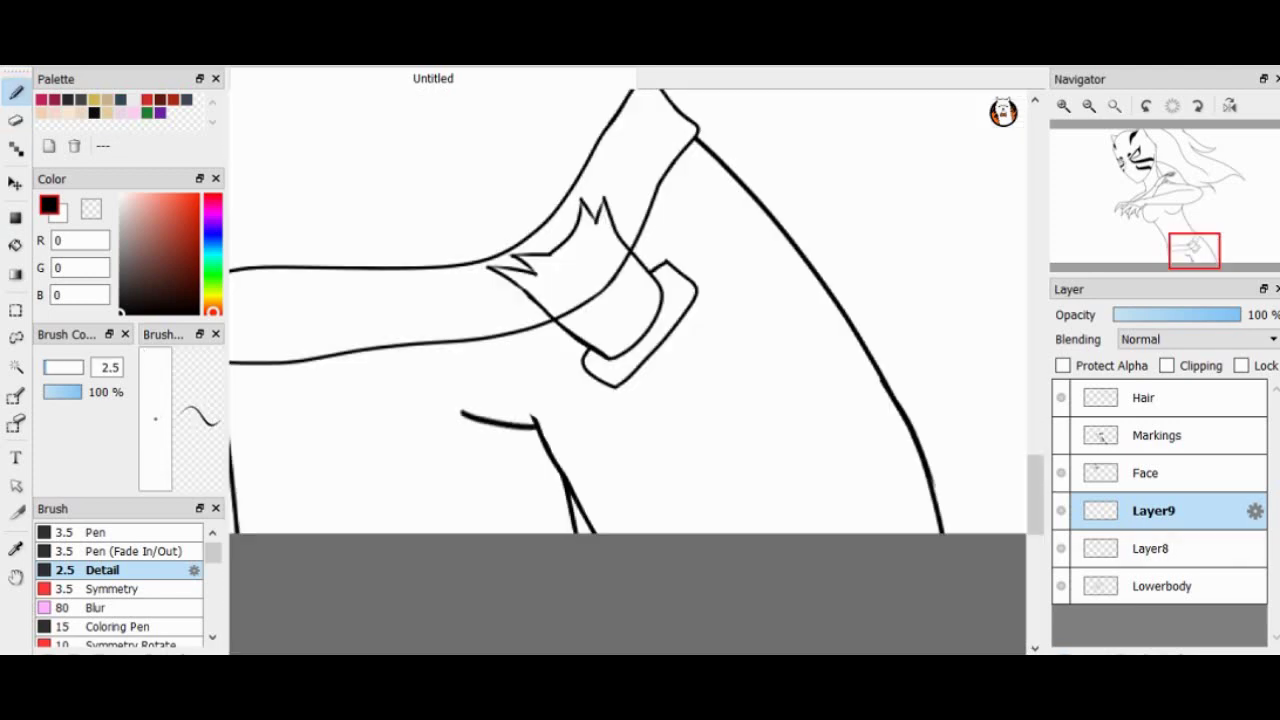
Erase the belt lines that run through the inside of the ornament on the Lowerbody layer.
click(1160, 586)
key(e)
scroll(628, 360, up, 3)
scroll(628, 360, down, 3)
key(b)
scroll(628, 310, down, 1)
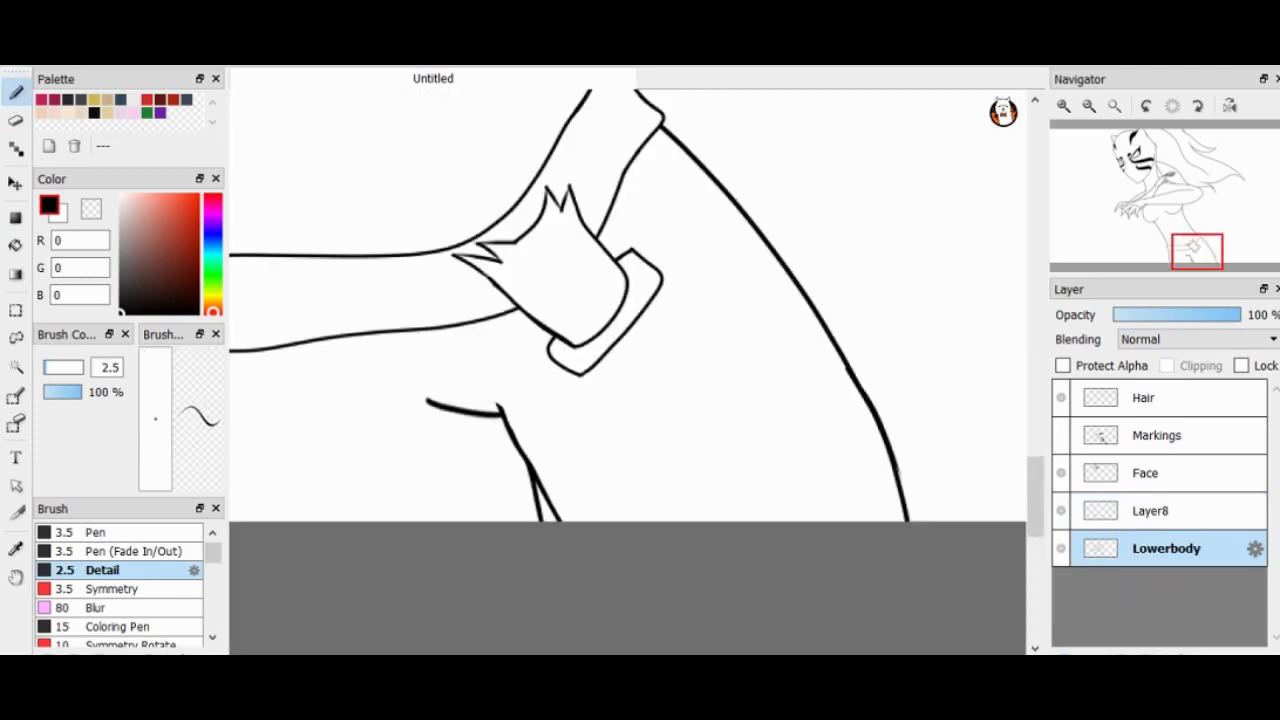
Draw a plus-shaped outline in the middle of the ornament on Layer8 with the 2.5 Detail brush.
click(1150, 511)
scroll(628, 310, up, 3)
mouse_move(578, 250)
mouse_down()
mouse_move(610, 325)
mouse_move(447, 265)
mouse_move(585, 248)
mouse_move(615, 170)
mouse_up()
scroll(628, 370, up, 1)
mouse_move(555, 300)
mouse_down()
mouse_move(650, 232)
mouse_move(655, 325)
mouse_up()
mouse_move(530, 425)
mouse_down()
mouse_move(604, 487)
mouse_move(615, 420)
mouse_up()
scroll(628, 370, down, 2)
Lasso the plus shape and transform it, turning it slightly to fit the ornament.
drag(560, 222, 400, 460)
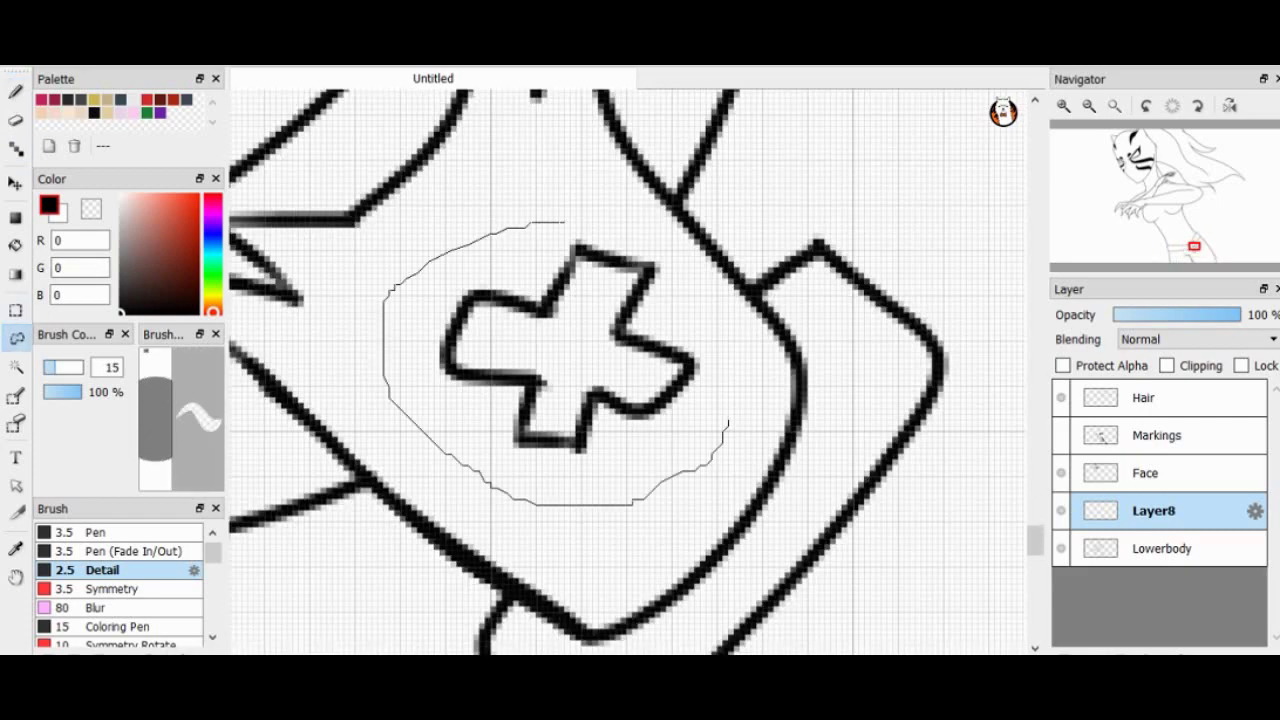
key(ctrl+t)
scroll(555, 330, up, 2)
scroll(628, 345, down, 3)
key(Return)
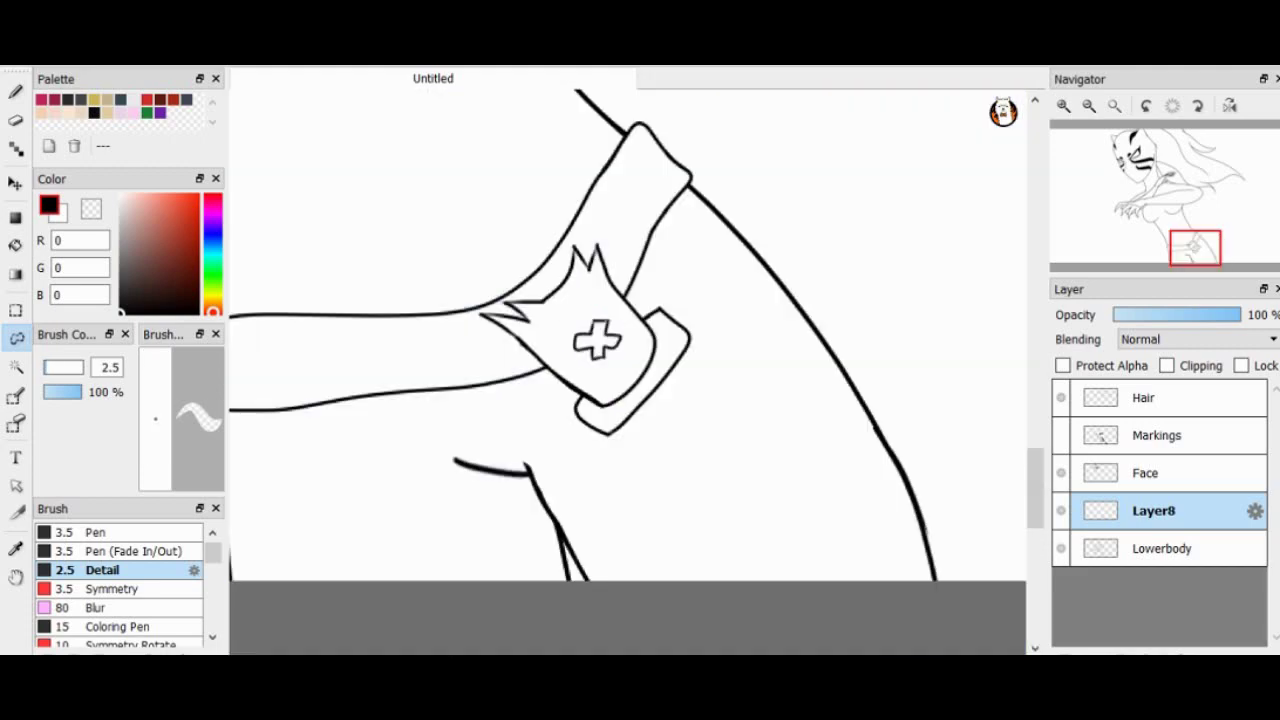
Draw small rounded outlines around the plus shape inside the ornament with the 2.5 Detail brush.
scroll(628, 345, up, 4)
key(b)
drag(635, 285, 624, 234)
mouse_move(465, 400)
mouse_down()
mouse_move(560, 435)
mouse_move(495, 345)
mouse_up()
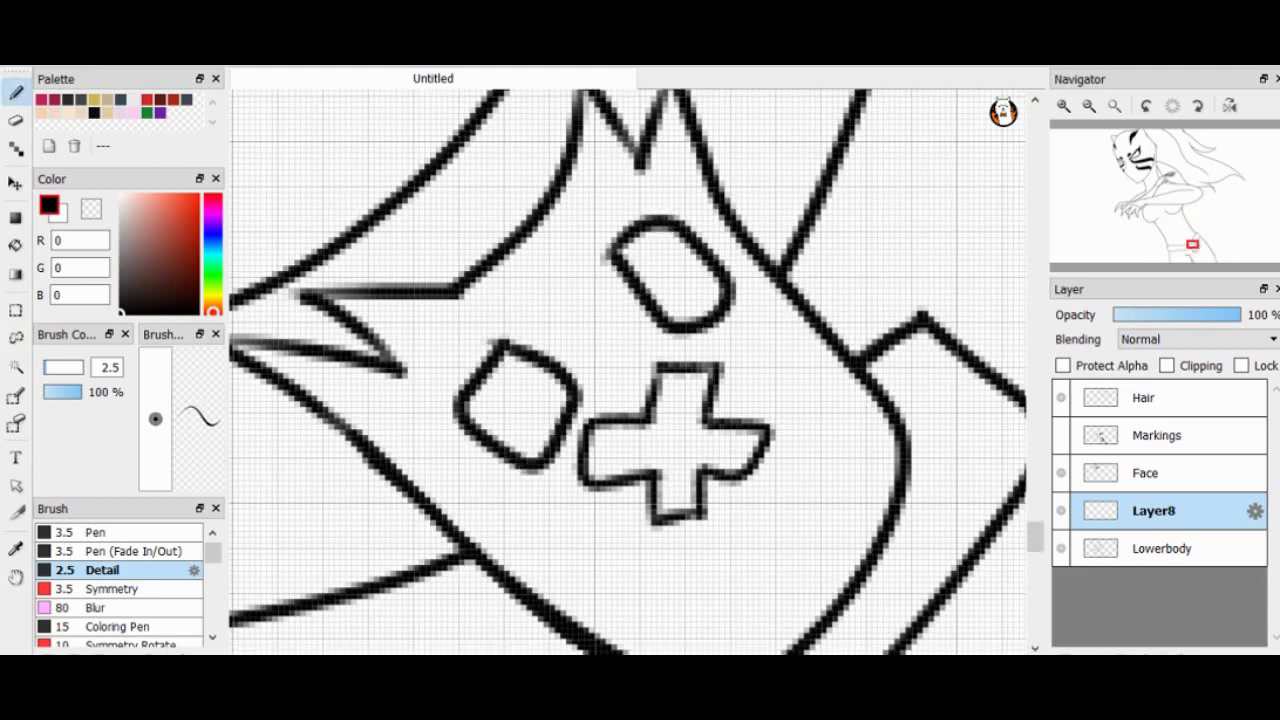
scroll(628, 370, down, 2)
click(631, 558)
Draw a small square beside the plus shape and small rounded and angular shapes along the ornament's outer band.
scroll(628, 370, down, 2)
mouse_move(692, 305)
mouse_down()
mouse_move(645, 342)
mouse_move(540, 480)
mouse_move(510, 560)
mouse_up()
scroll(628, 370, up, 3)
scroll(628, 370, down, 2)
scroll(628, 370, down, 1)
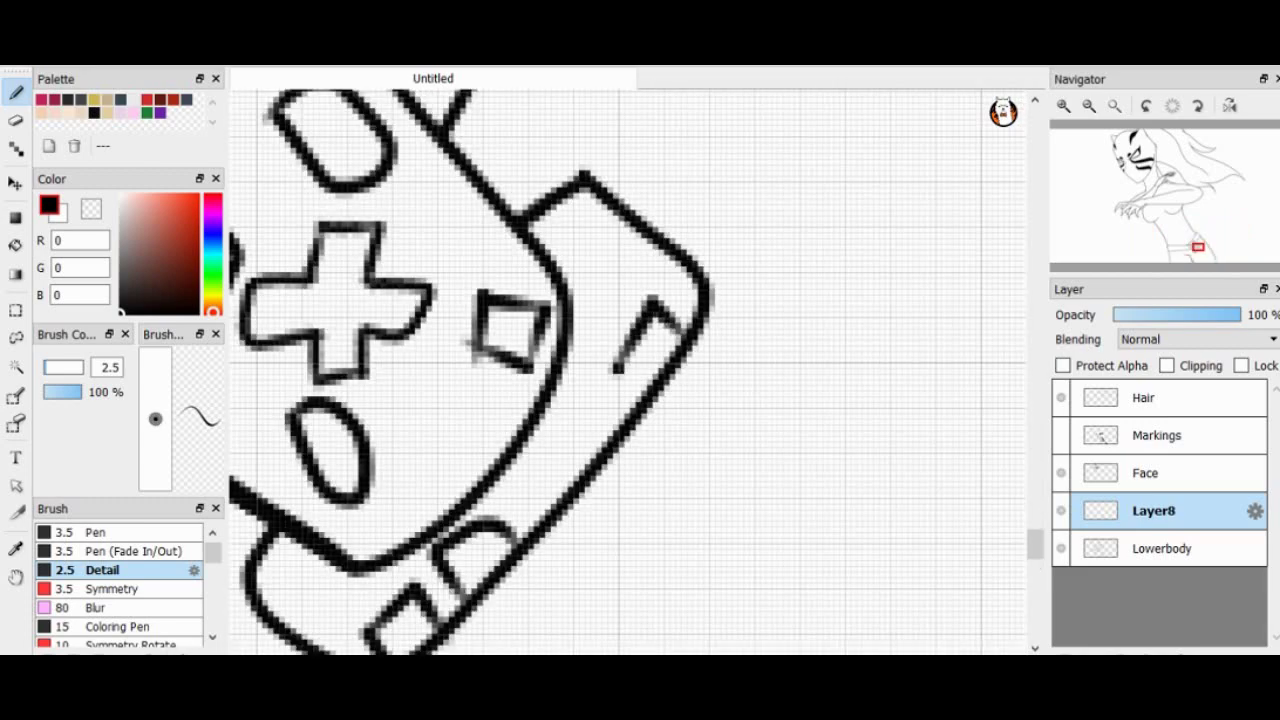
drag(635, 372, 545, 480)
drag(600, 395, 625, 438)
Show the Markings layer and erase the parts of the black stripes that overlap the belt.
scroll(628, 370, down, 3)
scroll(628, 370, up, 4)
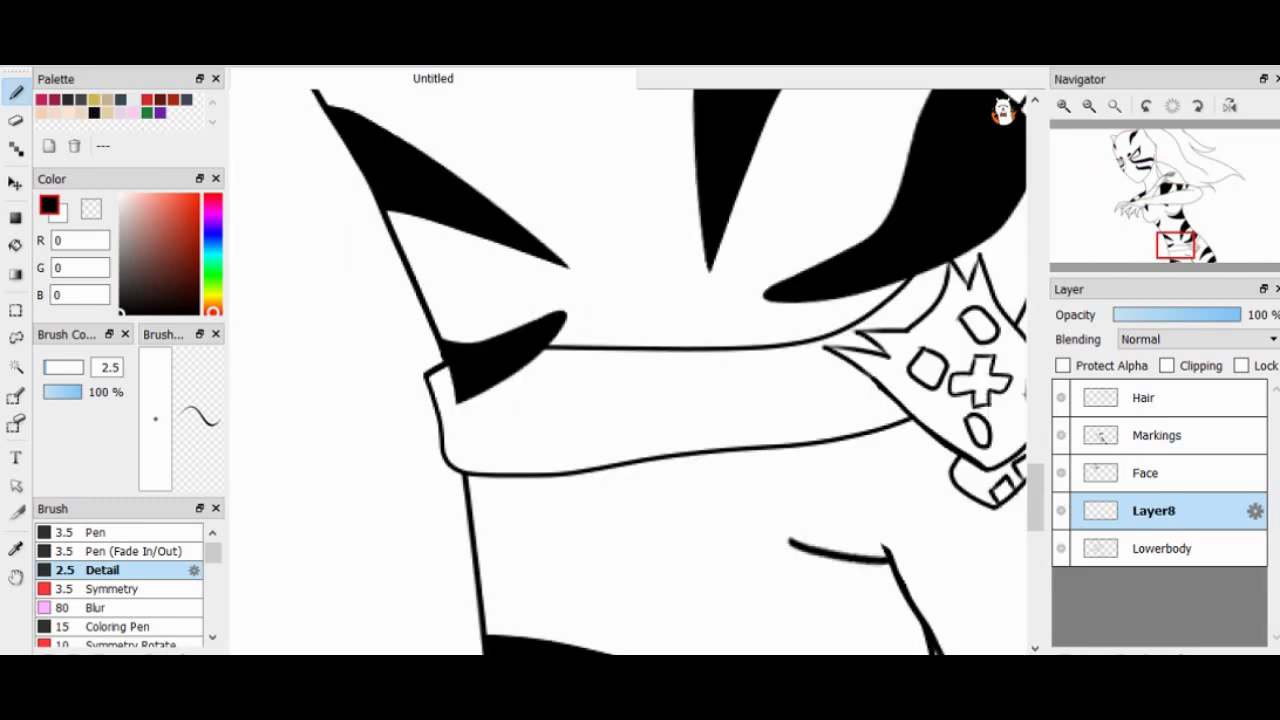
click(1157, 435)
key(e)
scroll(628, 370, down, 1)
scroll(628, 370, up, 2)
drag(630, 270, 530, 420)
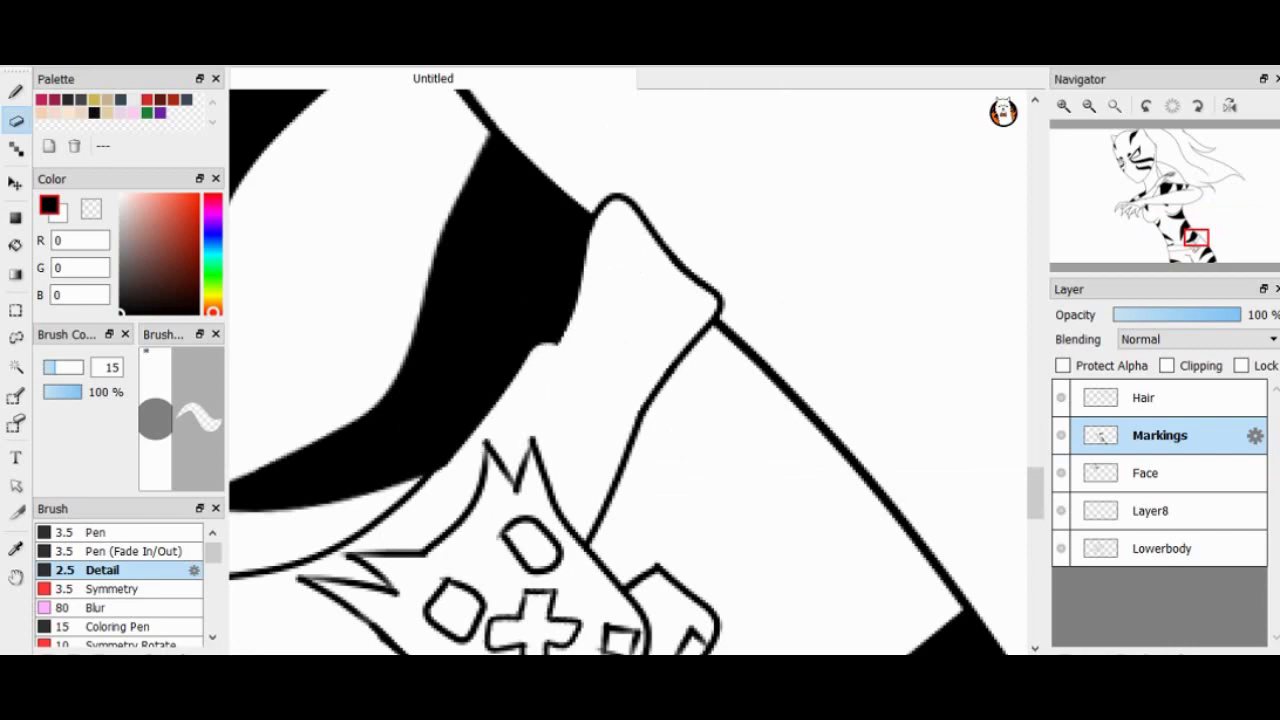
scroll(628, 370, up, 2)
drag(440, 450, 420, 510)
key(b)
scroll(628, 370, down, 4)
click(1161, 548)
scroll(628, 370, down, 1)
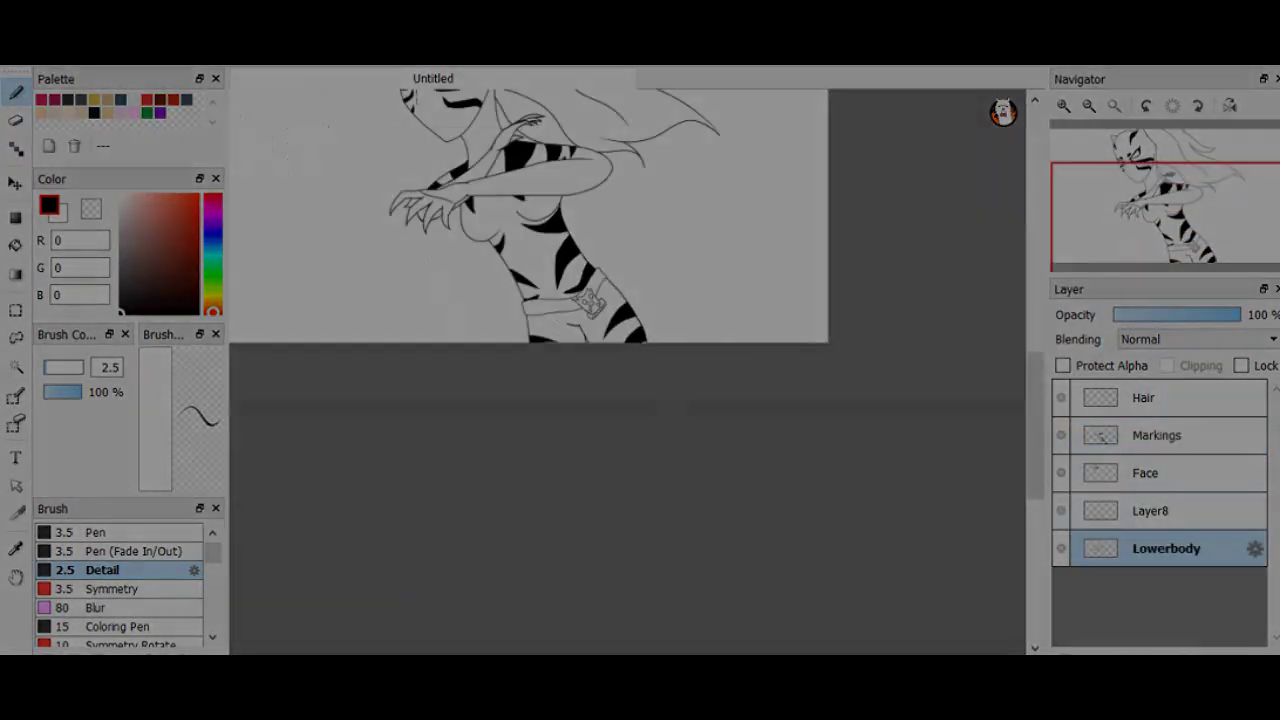
click(1150, 510)
scroll(628, 370, up, 3)
scroll(628, 370, down, 3)
scroll(628, 370, down, 1)
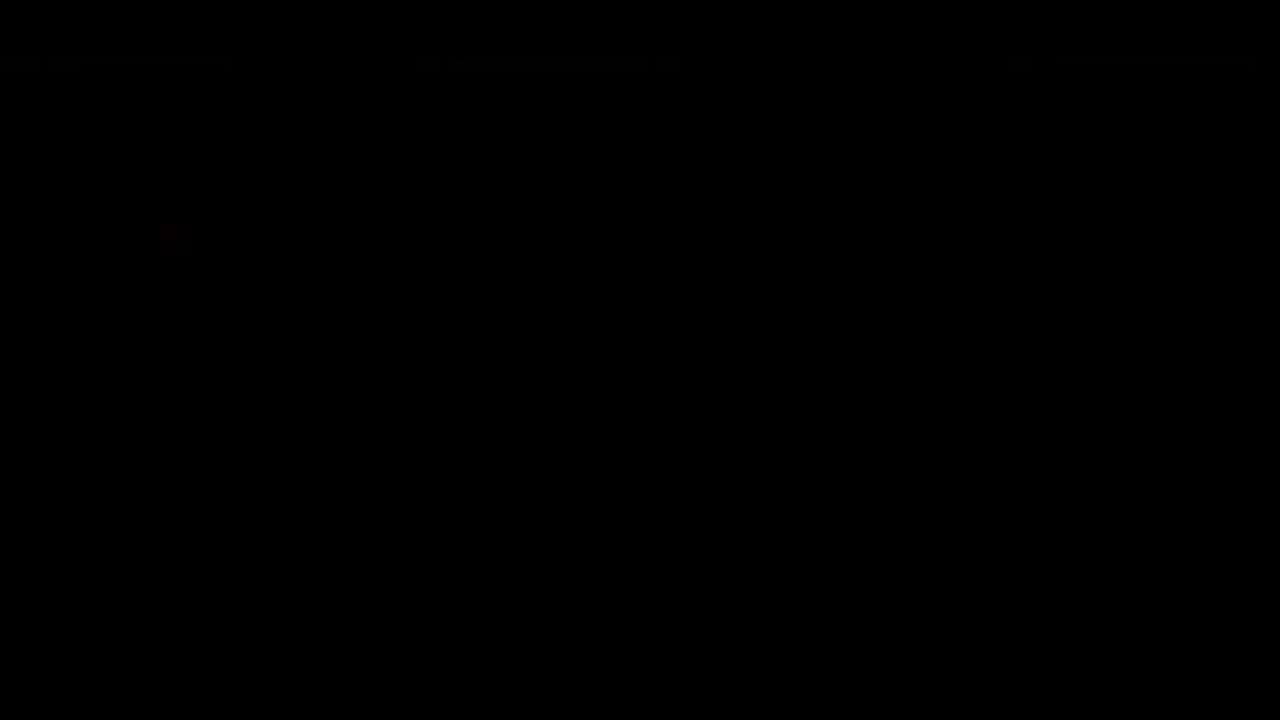